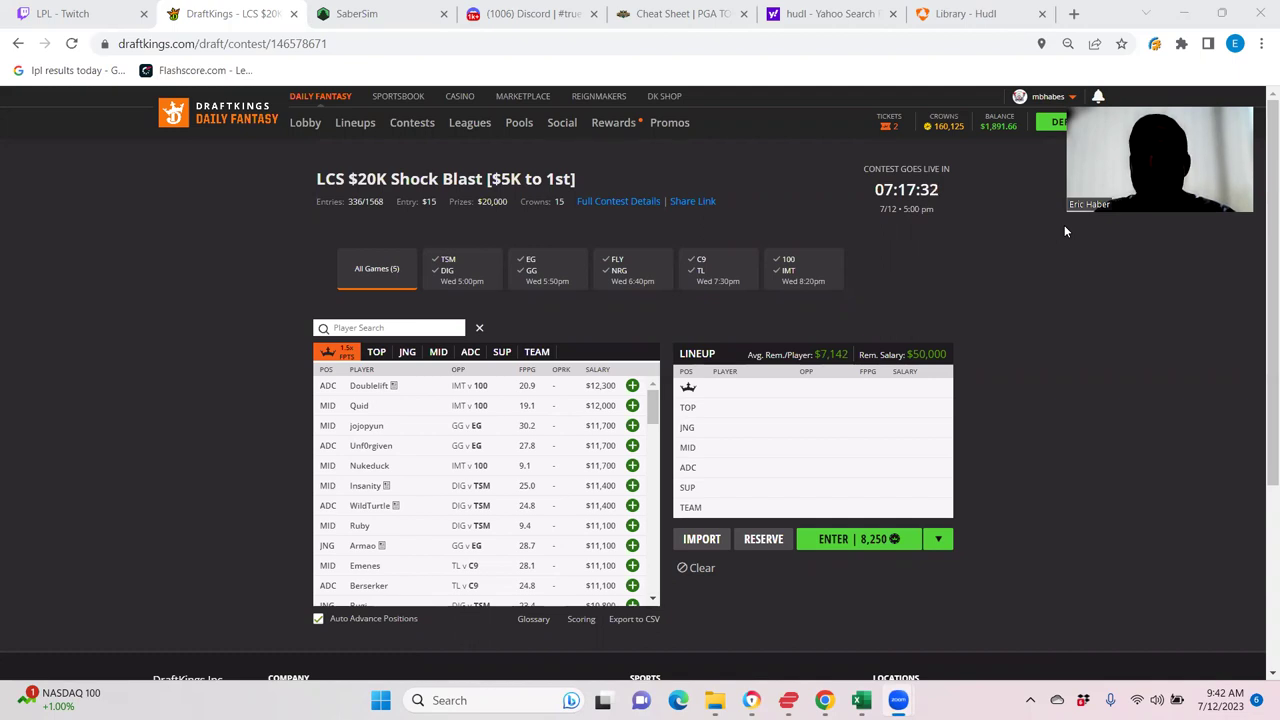
Bring the LCSDKP workbook to the front and scroll through its TrueDFS player sheet
left_click(1137, 432)
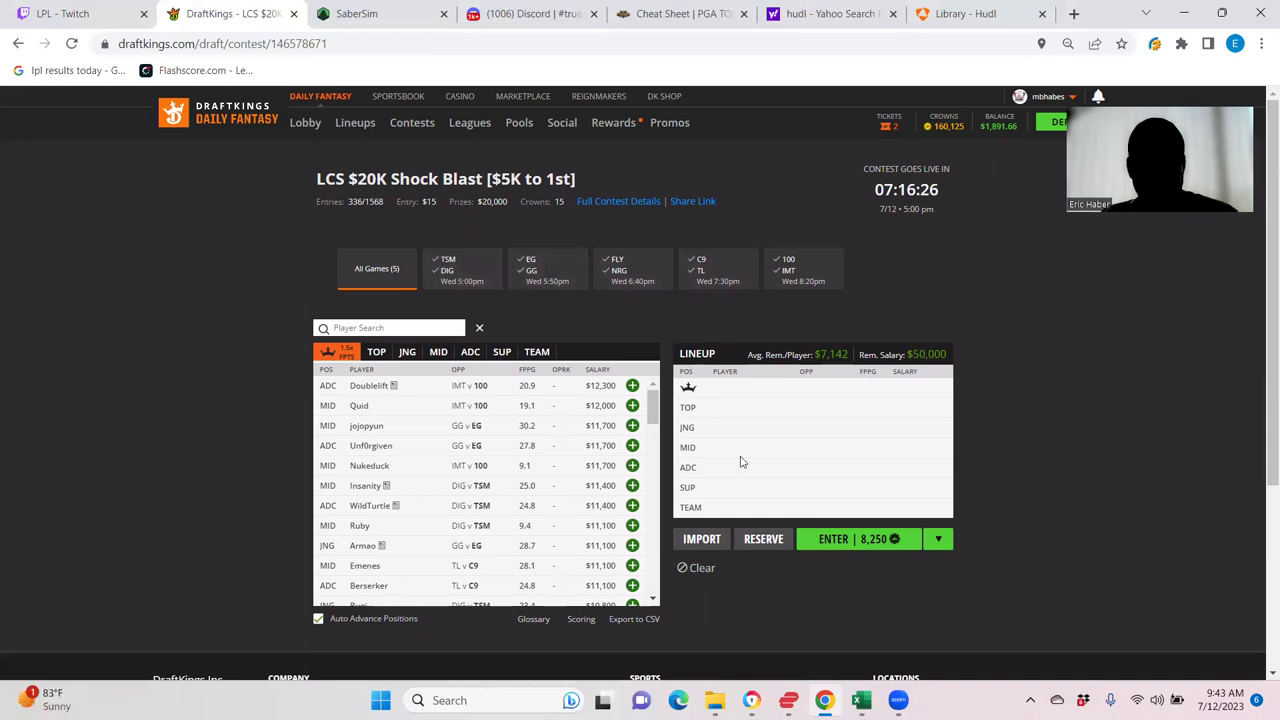
left_click(860, 700)
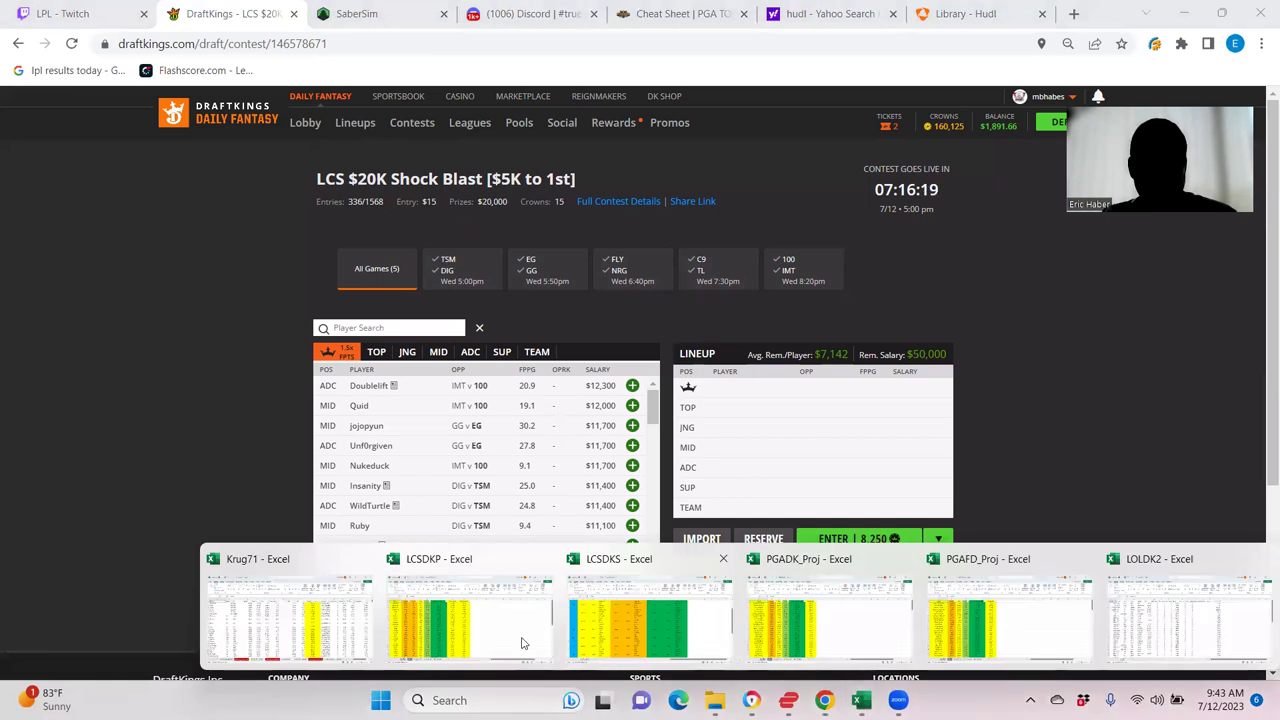
left_click(432, 612)
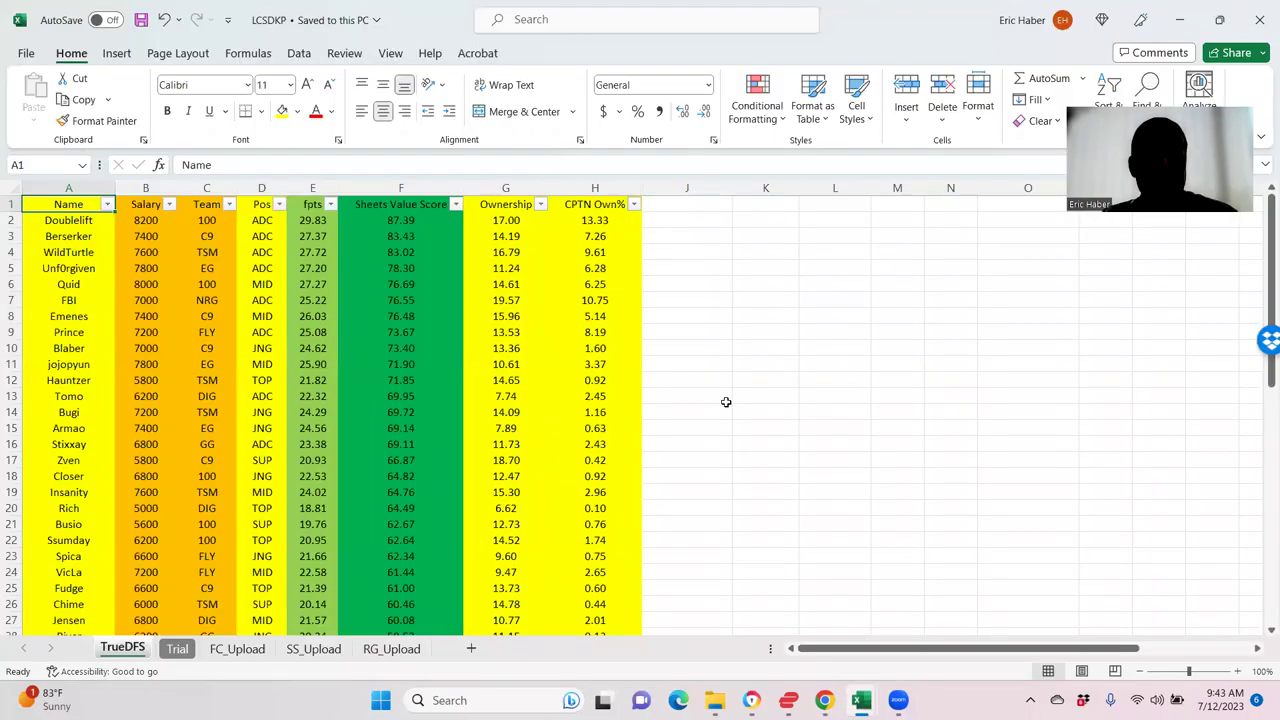
scroll(804, 397, "down", 5)
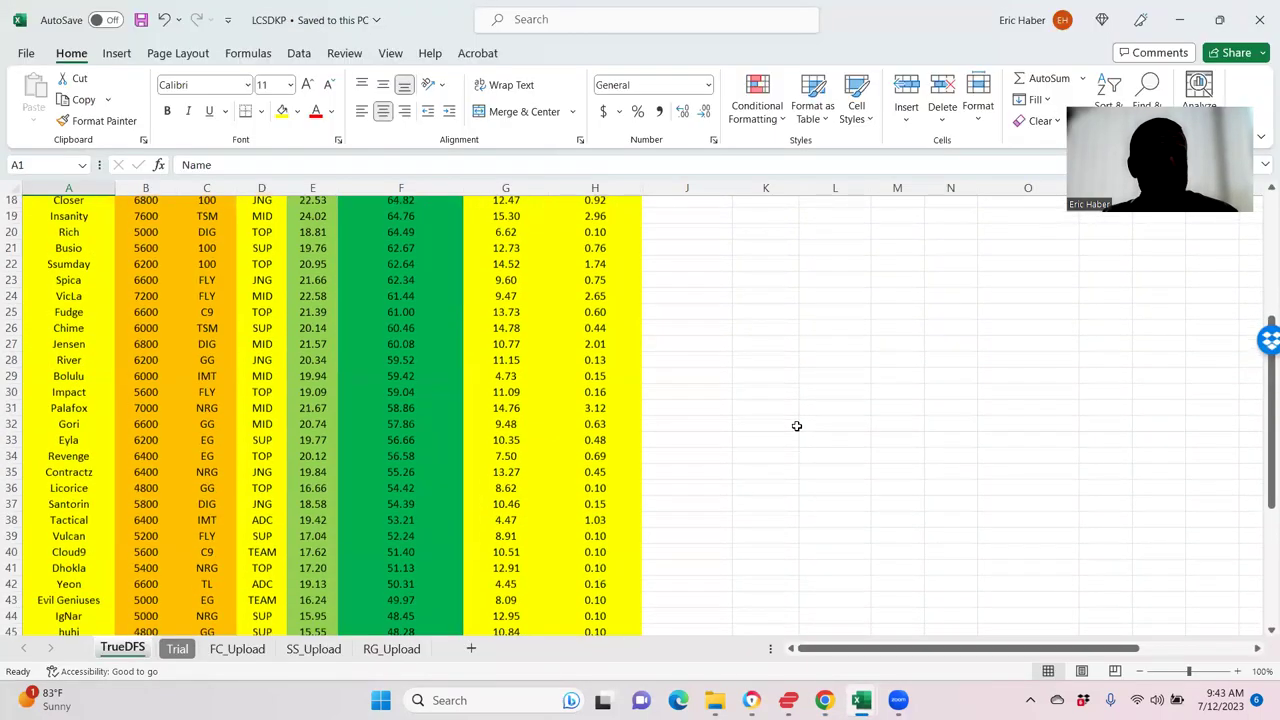
scroll(797, 426, "down", 7)
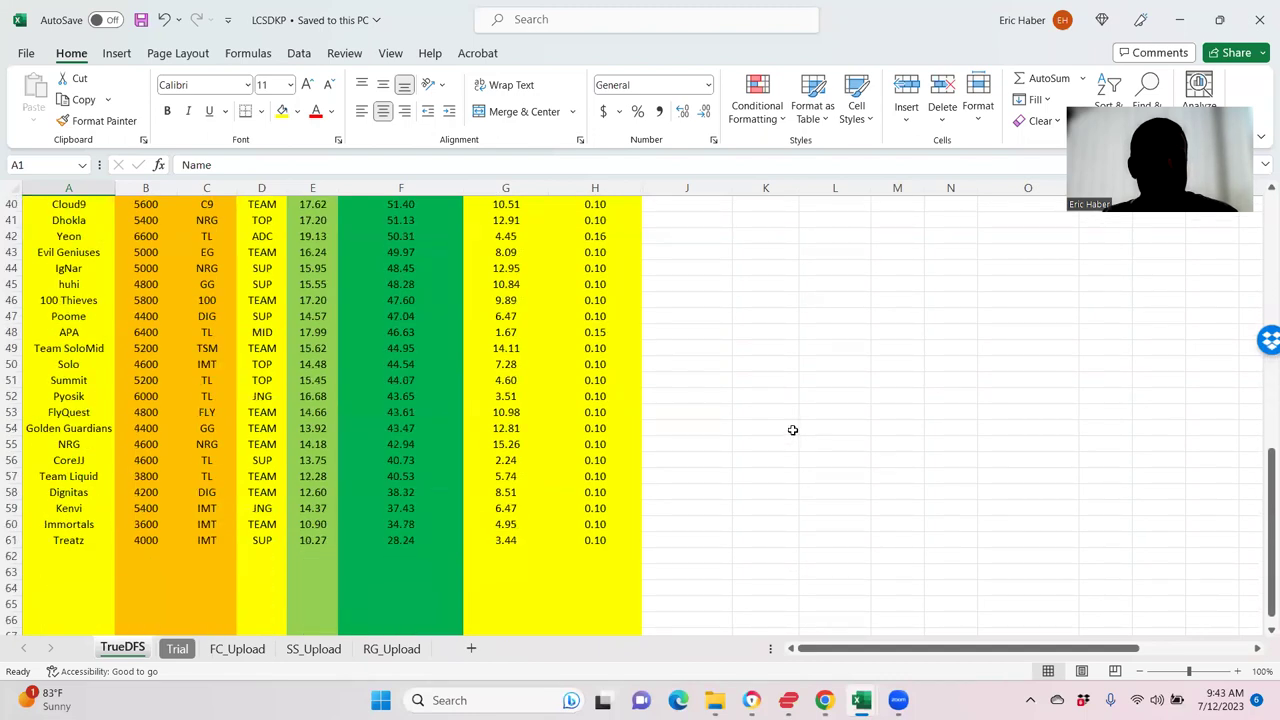
scroll(795, 425, "up", 12)
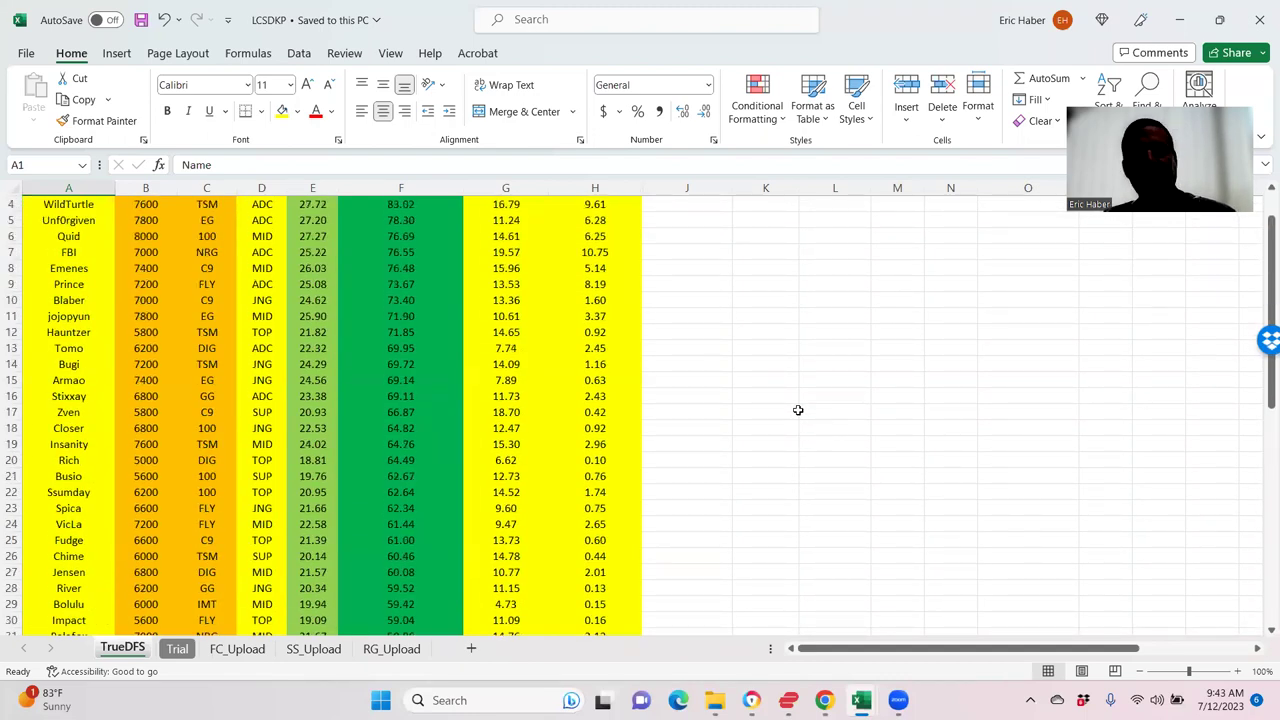
scroll(798, 410, "up", 1)
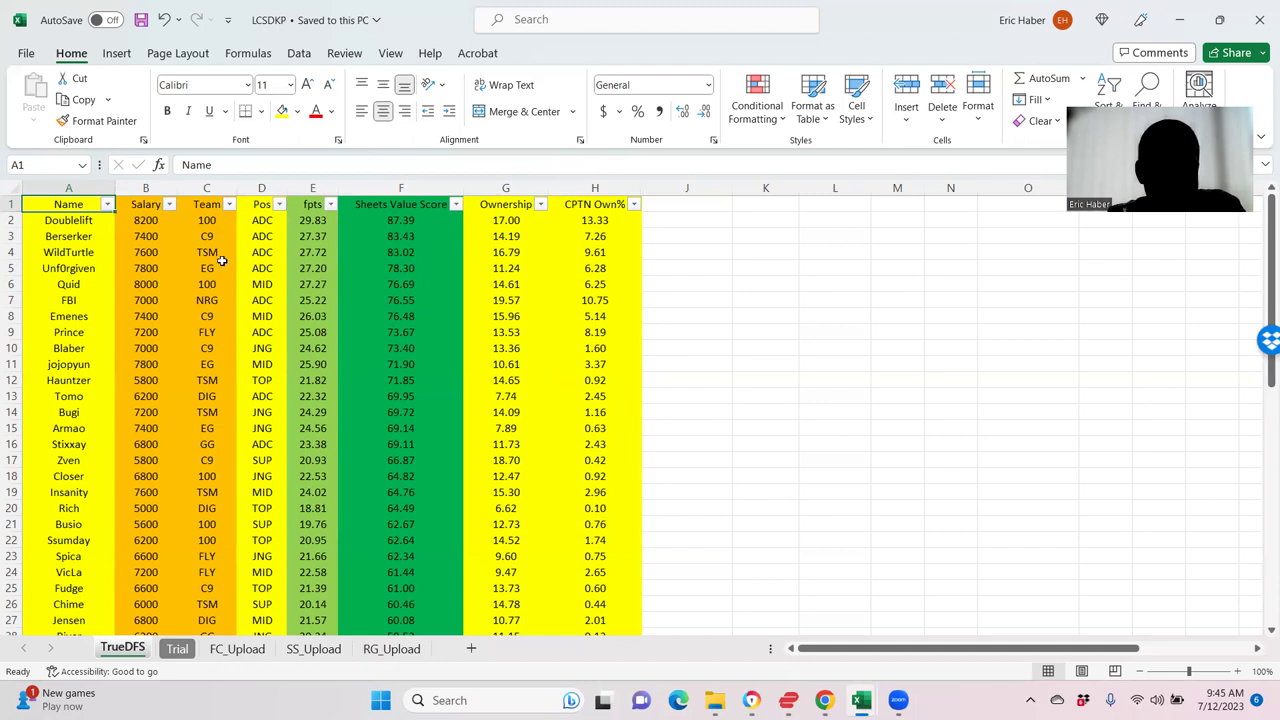
Check the teams listed for Quid, Doublelift, Emenes, Berserker and Blaber
left_click(208, 284)
left_click(207, 222)
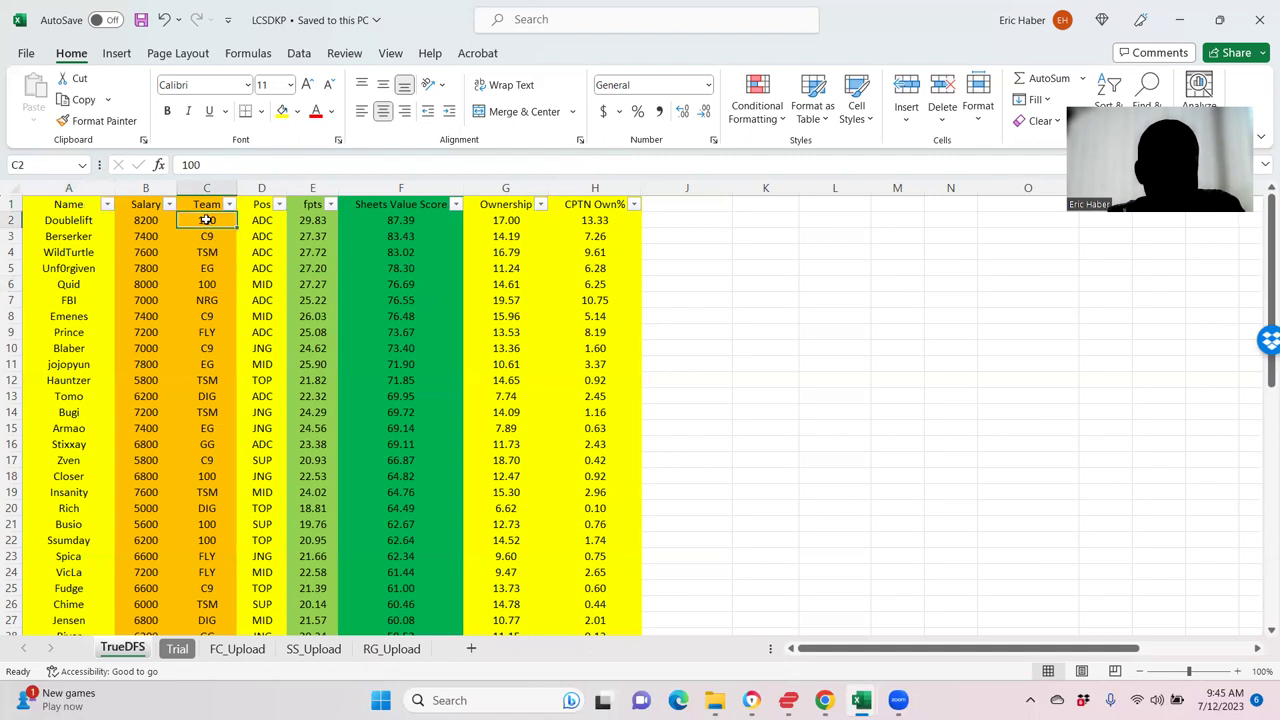
left_click(206, 280)
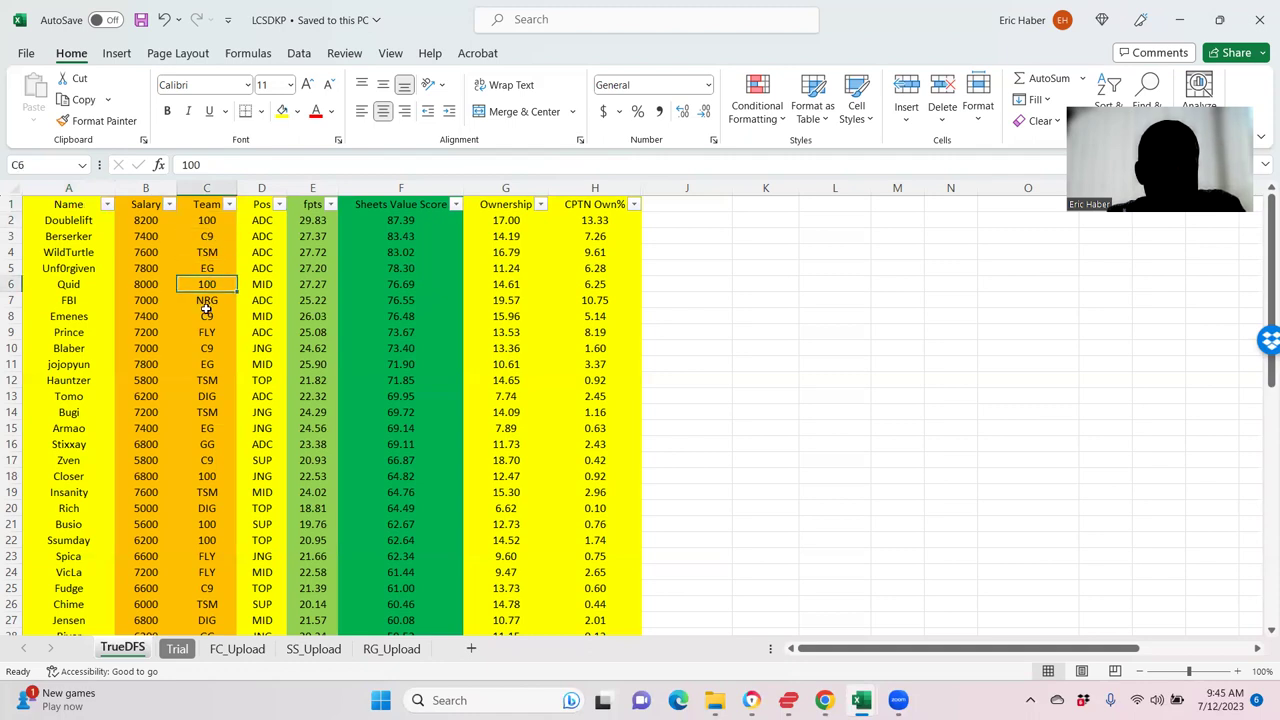
left_click(207, 315)
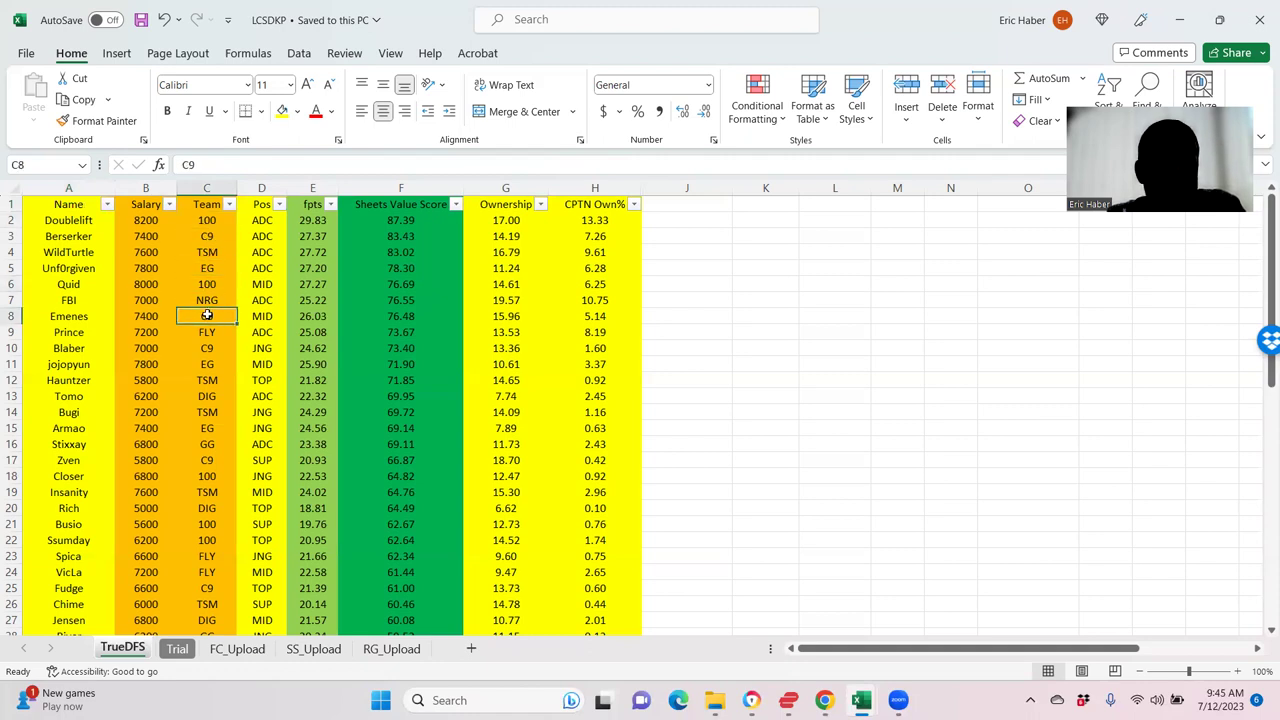
left_click(206, 237)
left_click(215, 315)
left_click(200, 346)
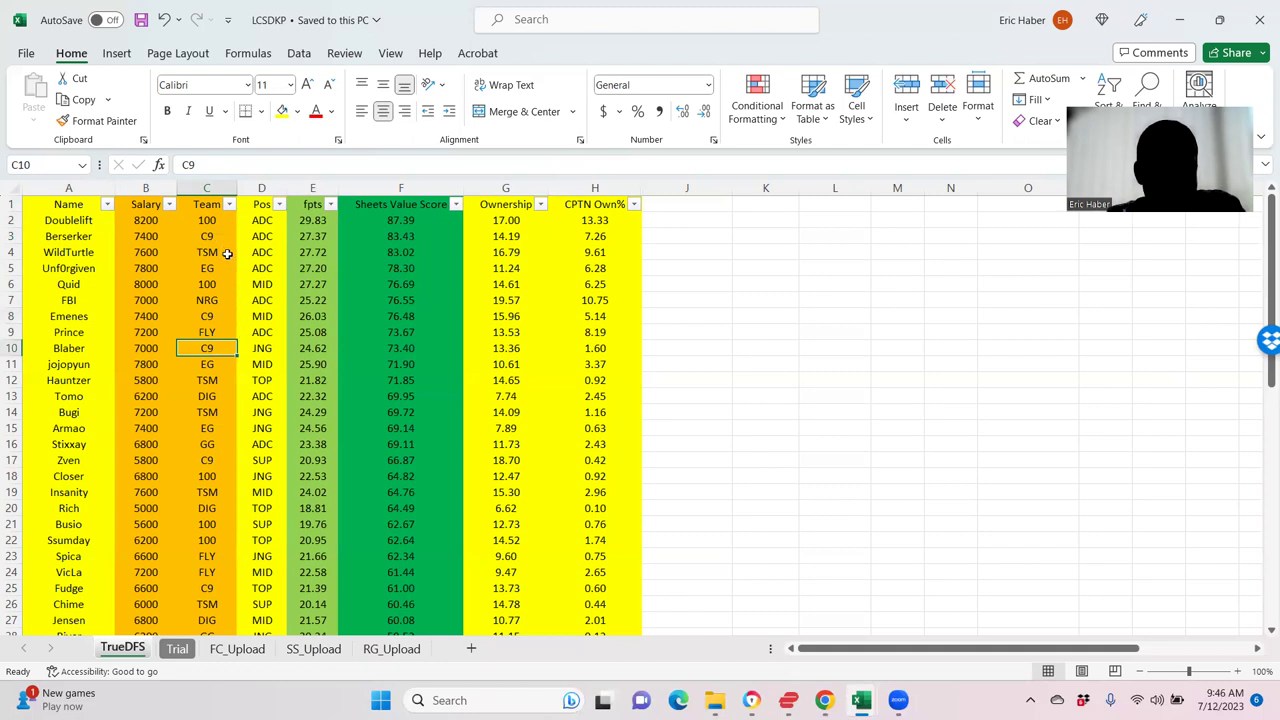
Recheck Doublelift and Emenes, check WildTurtle, Hauntzer and Bugi, then minimize Excel
left_click(204, 221)
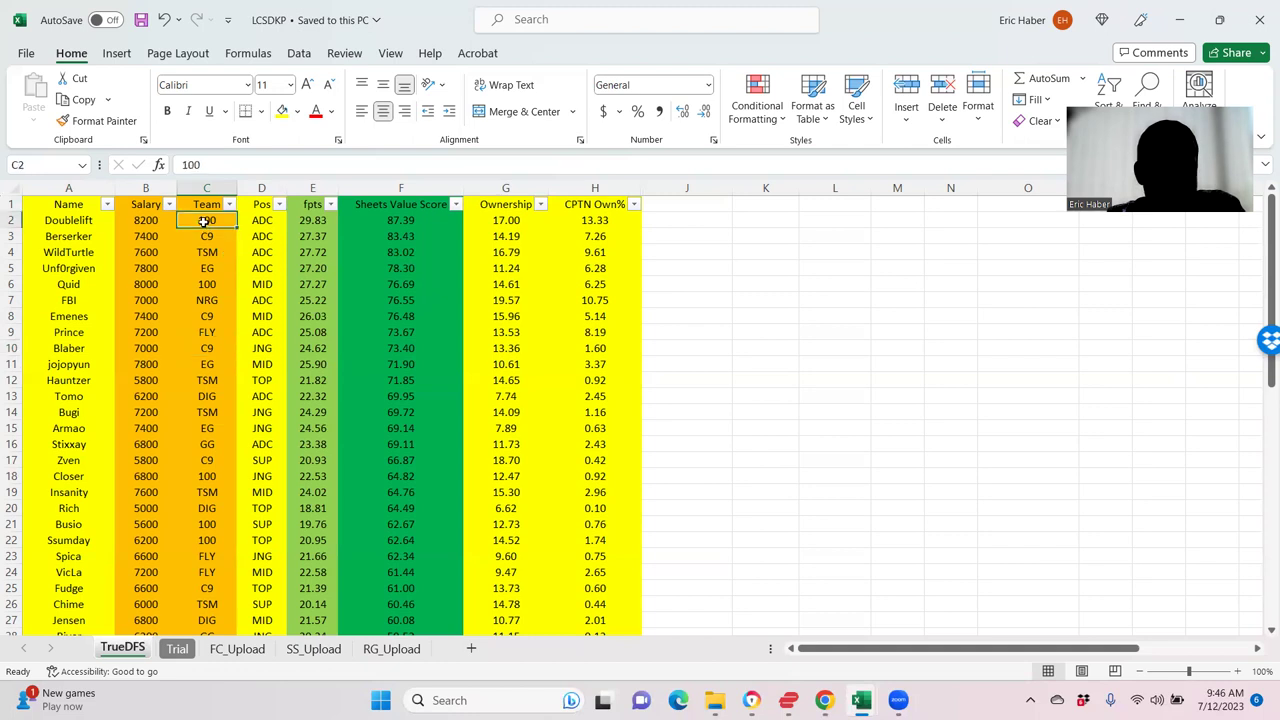
left_click(214, 318)
left_click(210, 253)
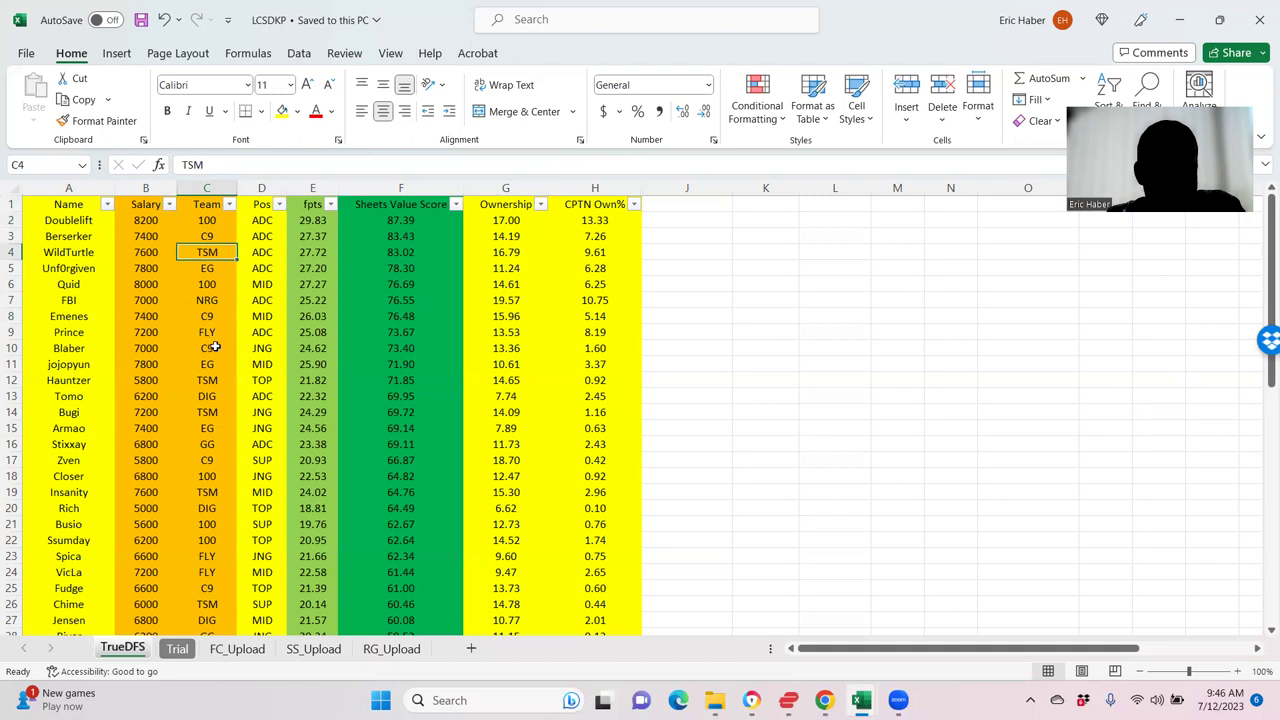
left_click(208, 377)
left_click(209, 410)
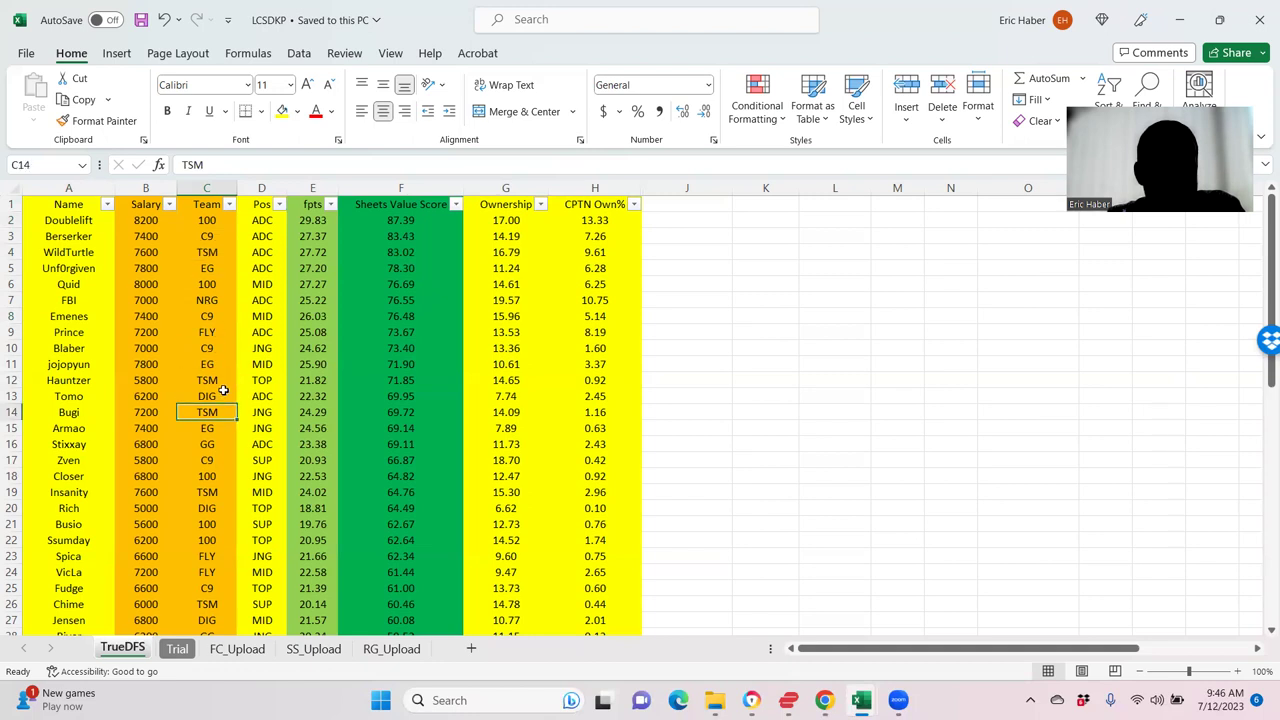
left_click(1182, 22)
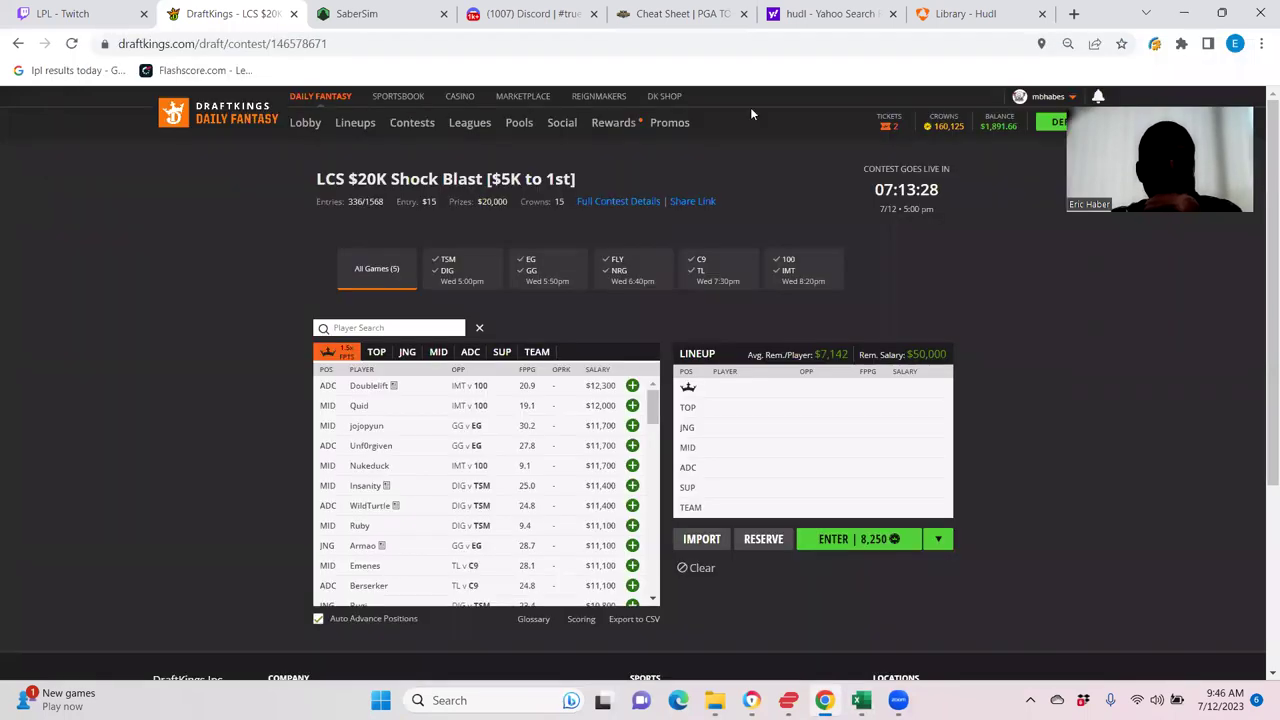
Switch to SaberSim and change the sport to League of Legends (LOL)
left_click(400, 10)
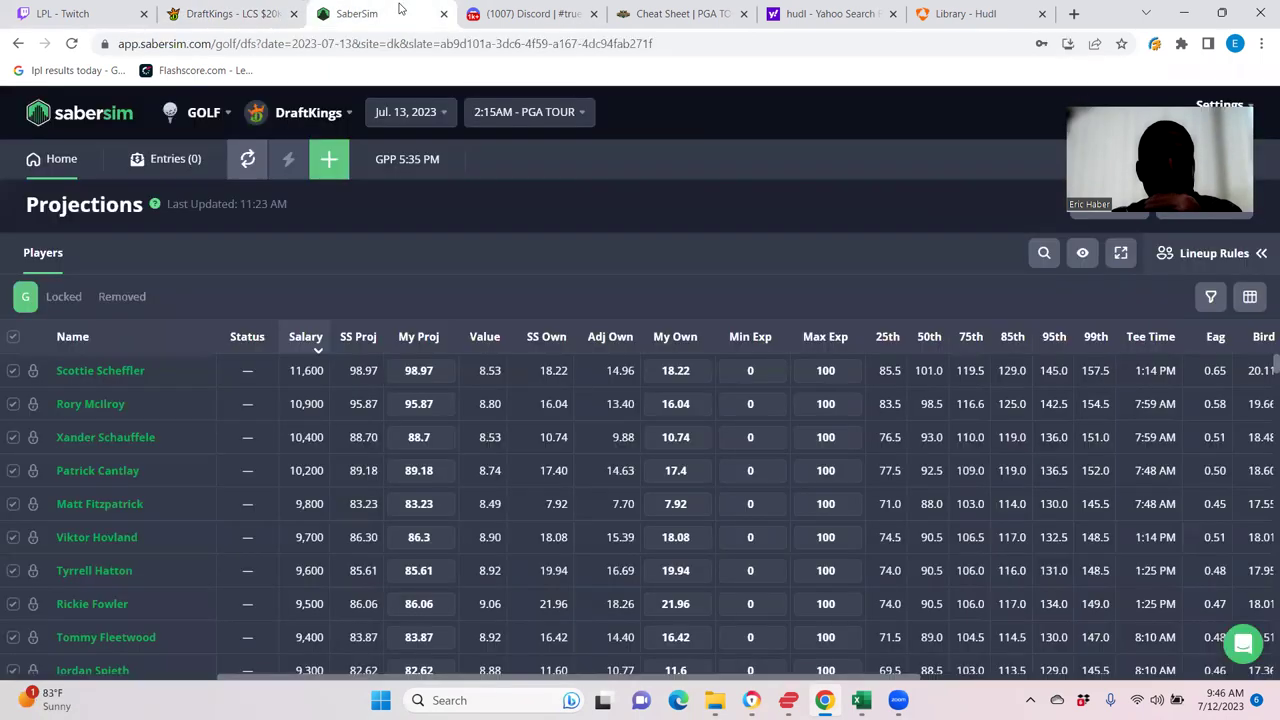
left_click(200, 113)
left_click(213, 336)
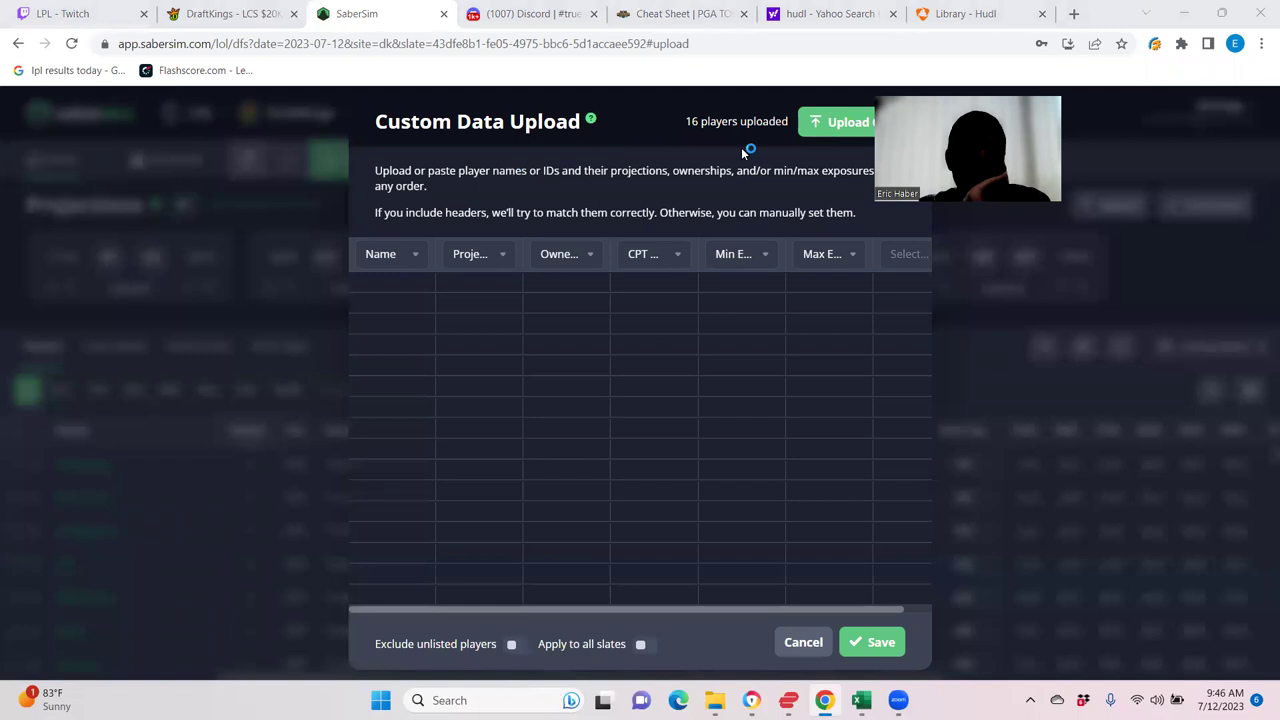
Upload the LOLDK_Sim projections file from the KrugLOL folder
left_click(836, 122)
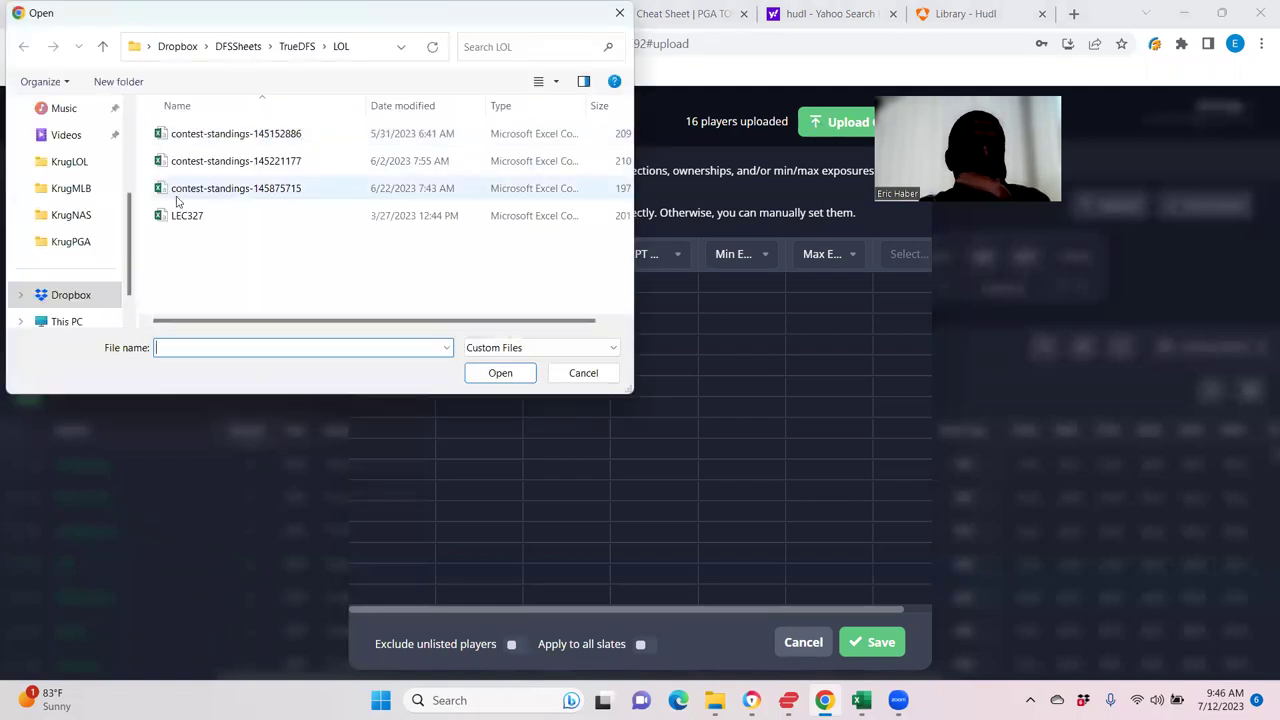
left_click(72, 164)
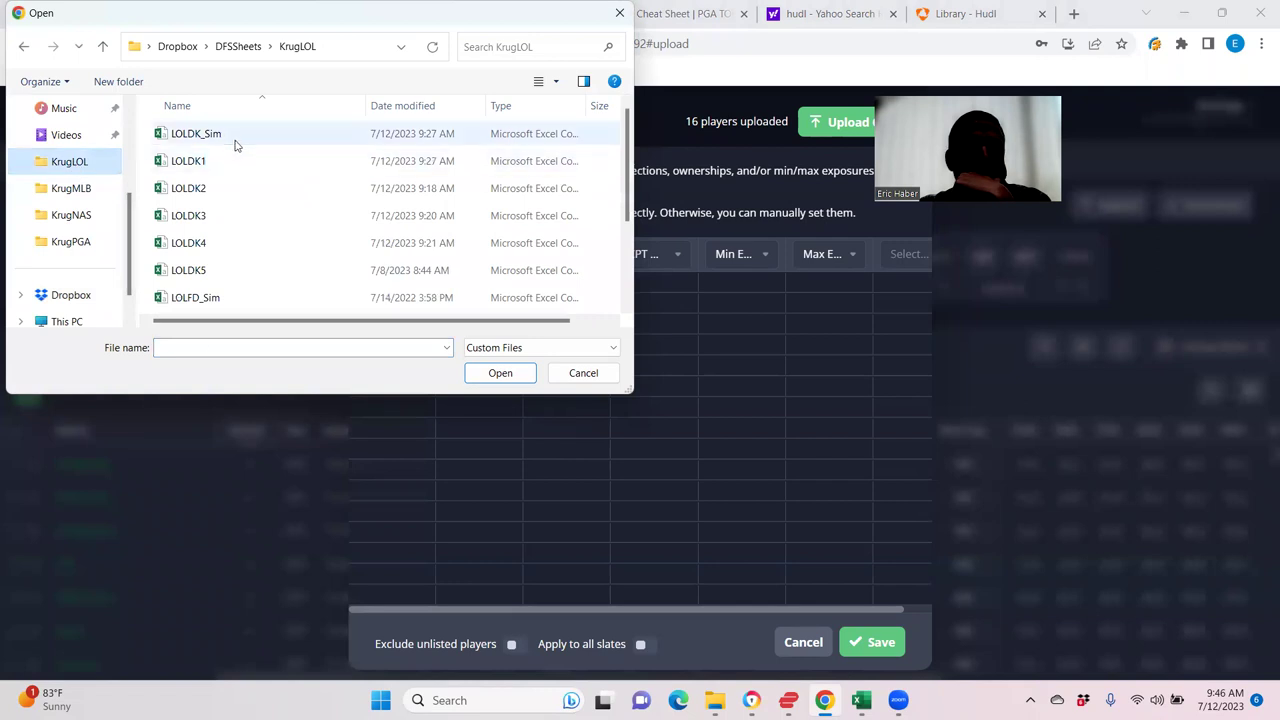
left_click(234, 135)
left_click(498, 373)
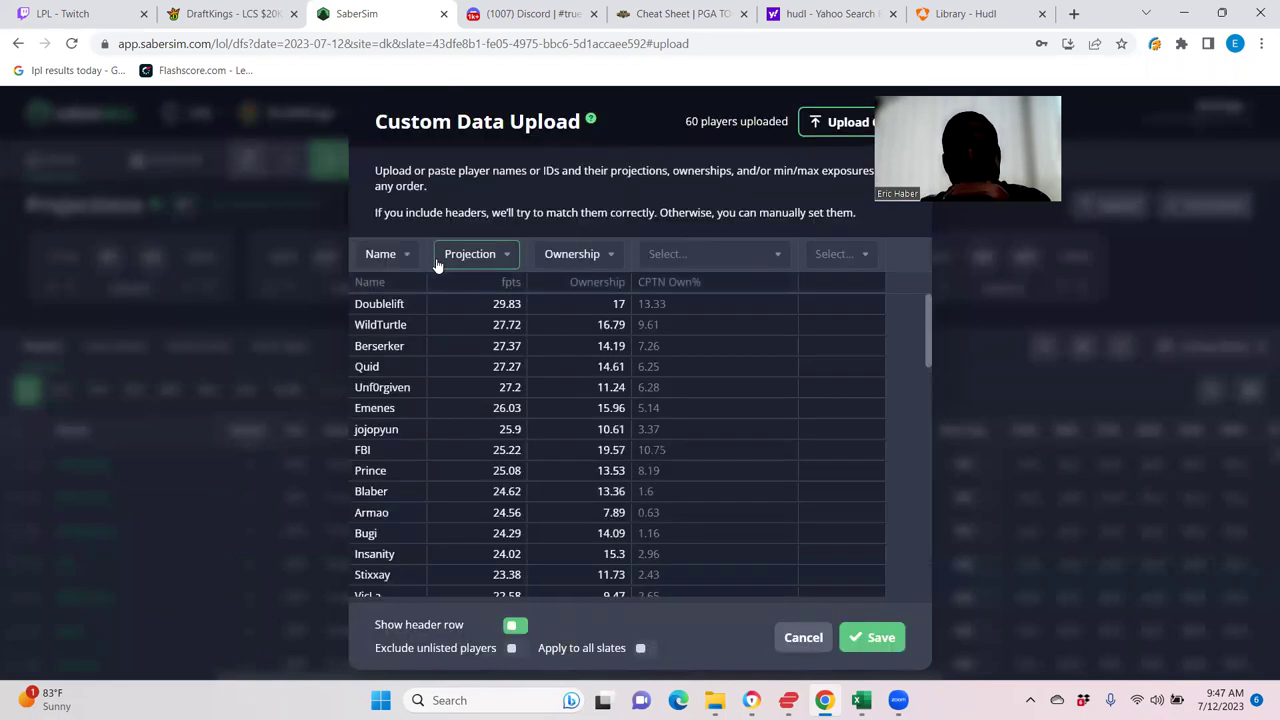
Map the fourth column to CPT Ownership, exclude unlisted players, and save
left_click(753, 257)
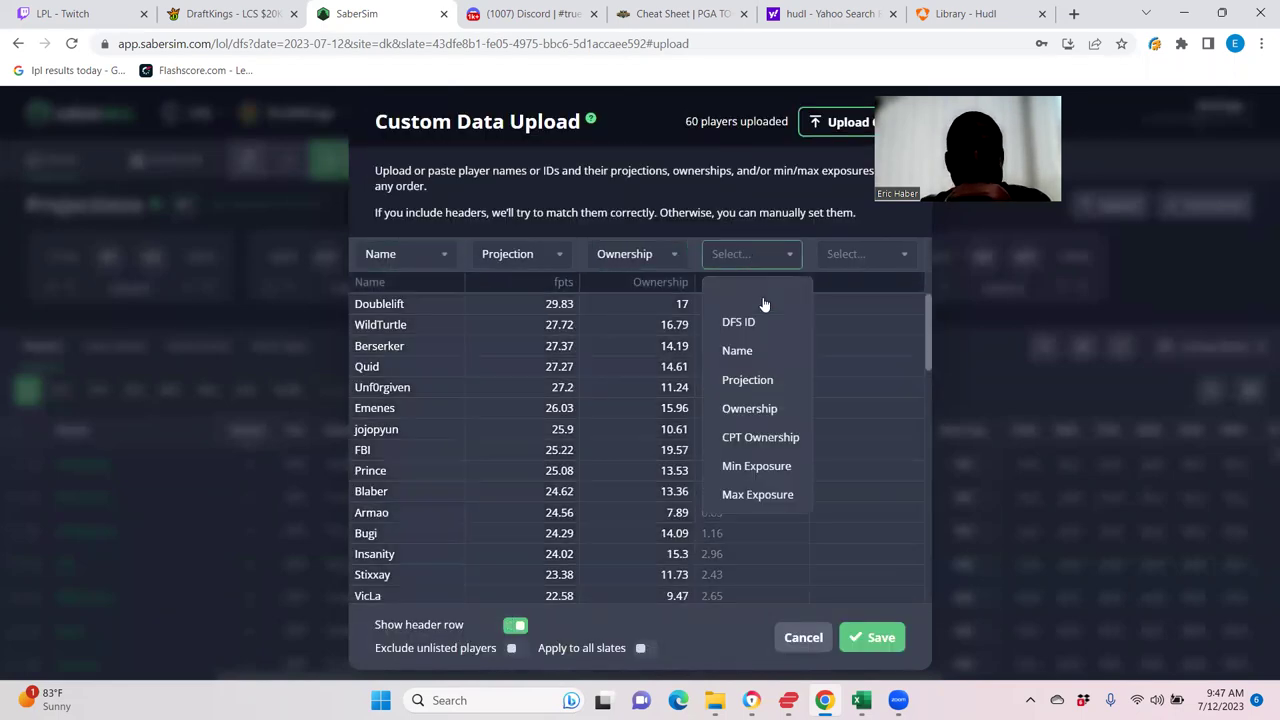
left_click(754, 433)
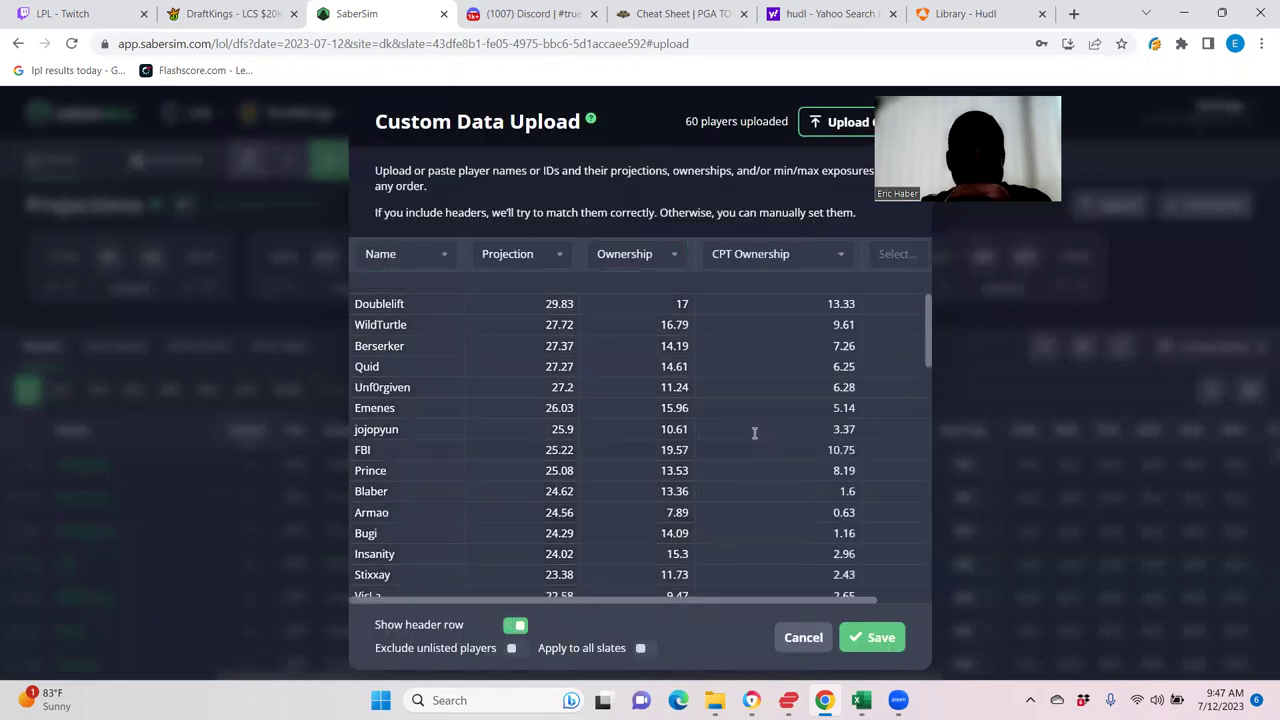
left_click(516, 648)
left_click(870, 640)
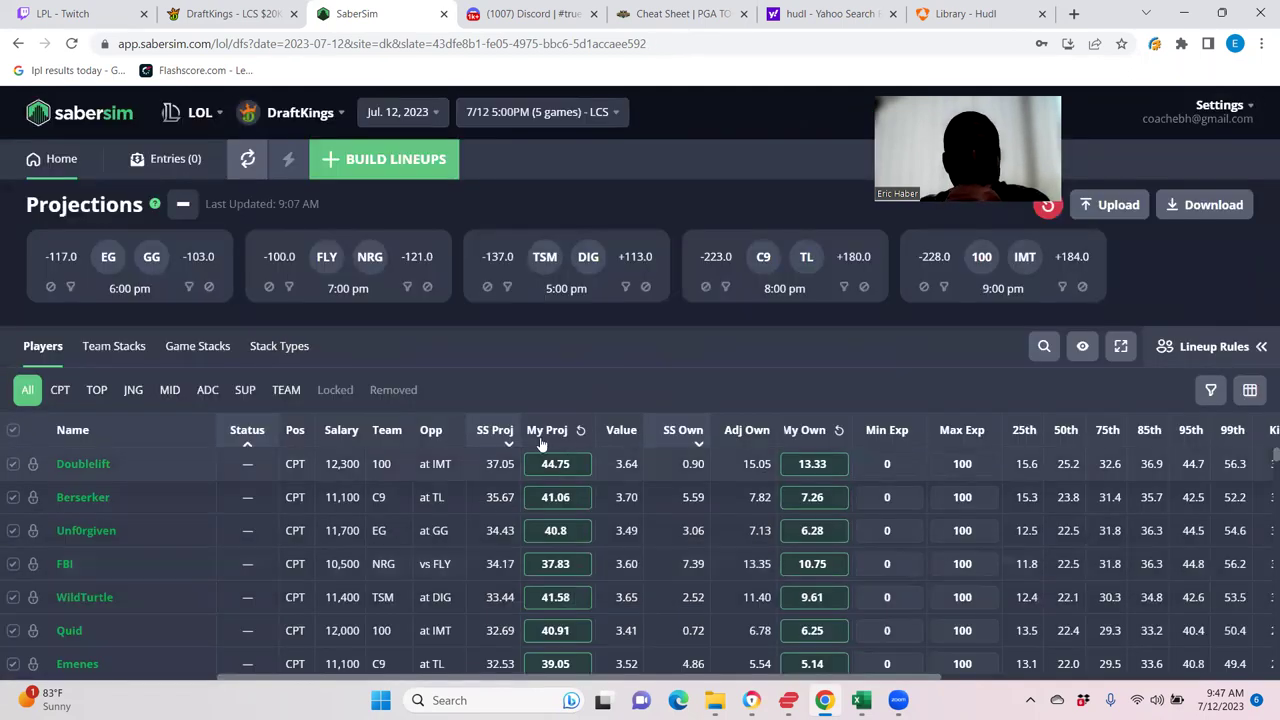
Build 30 lineups in manual mode with Correlation 7 and Sim Diversity 9
left_click(399, 161)
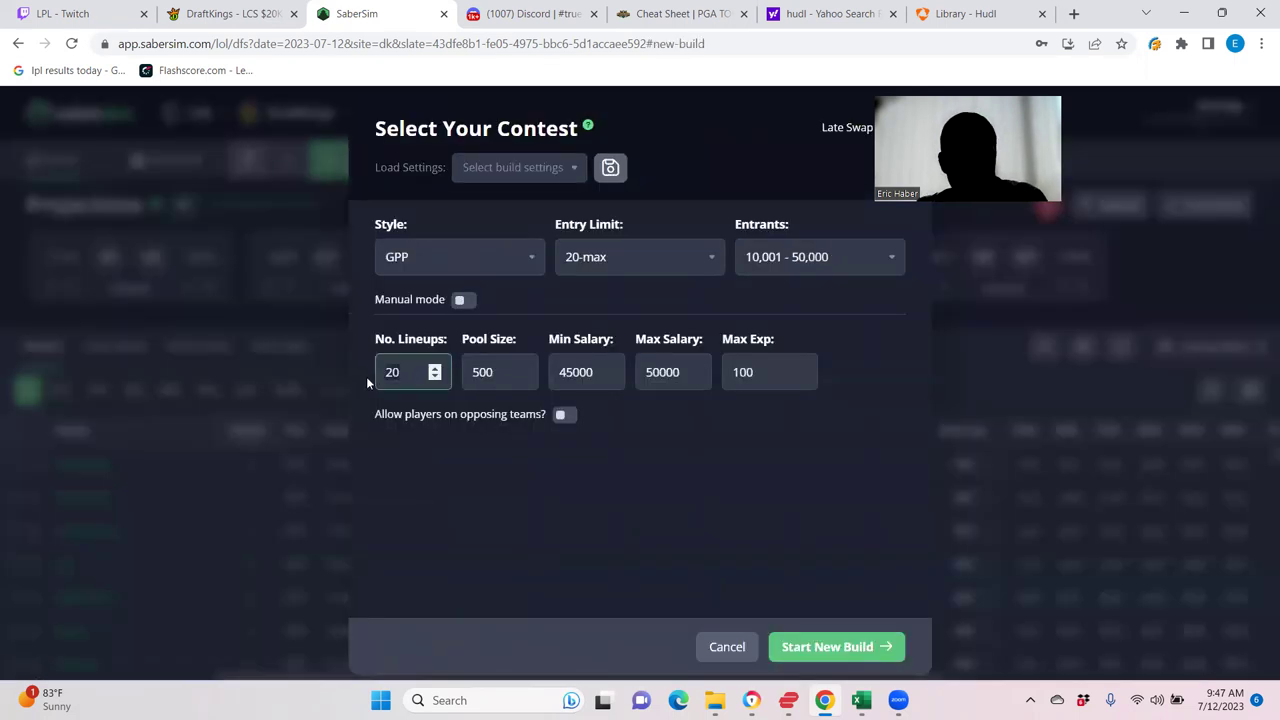
left_click(491, 518)
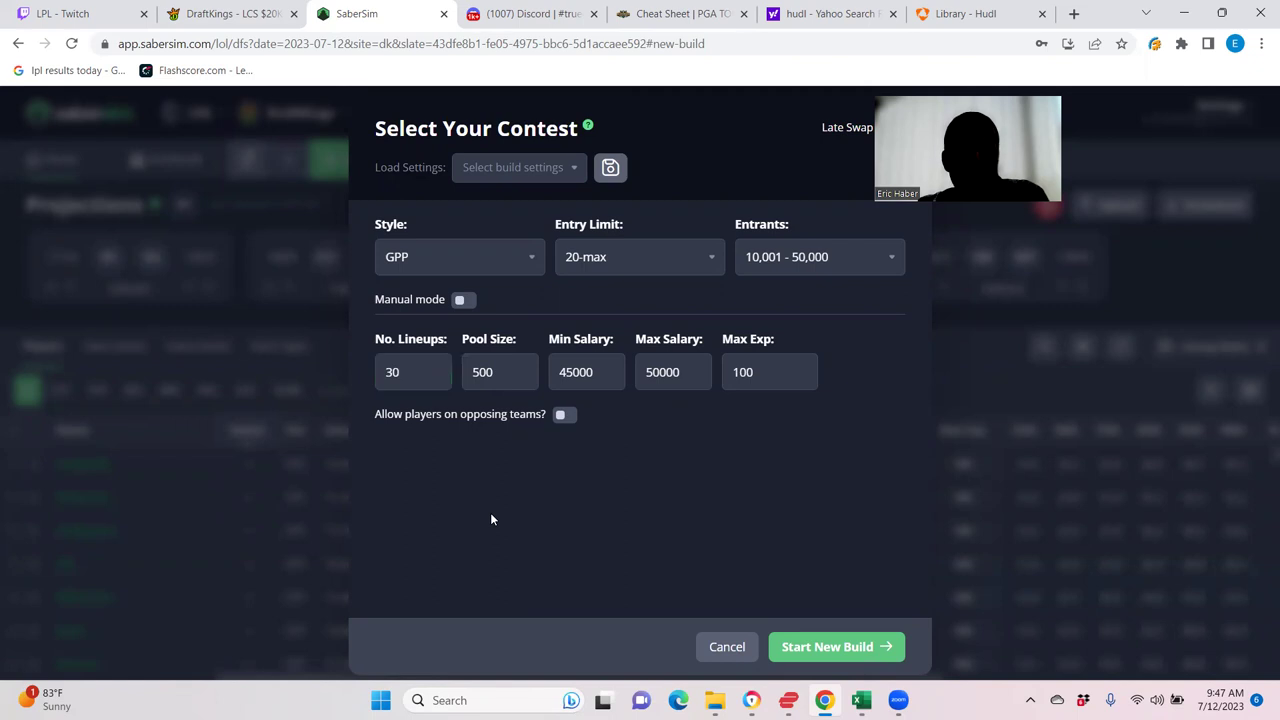
left_click(608, 259)
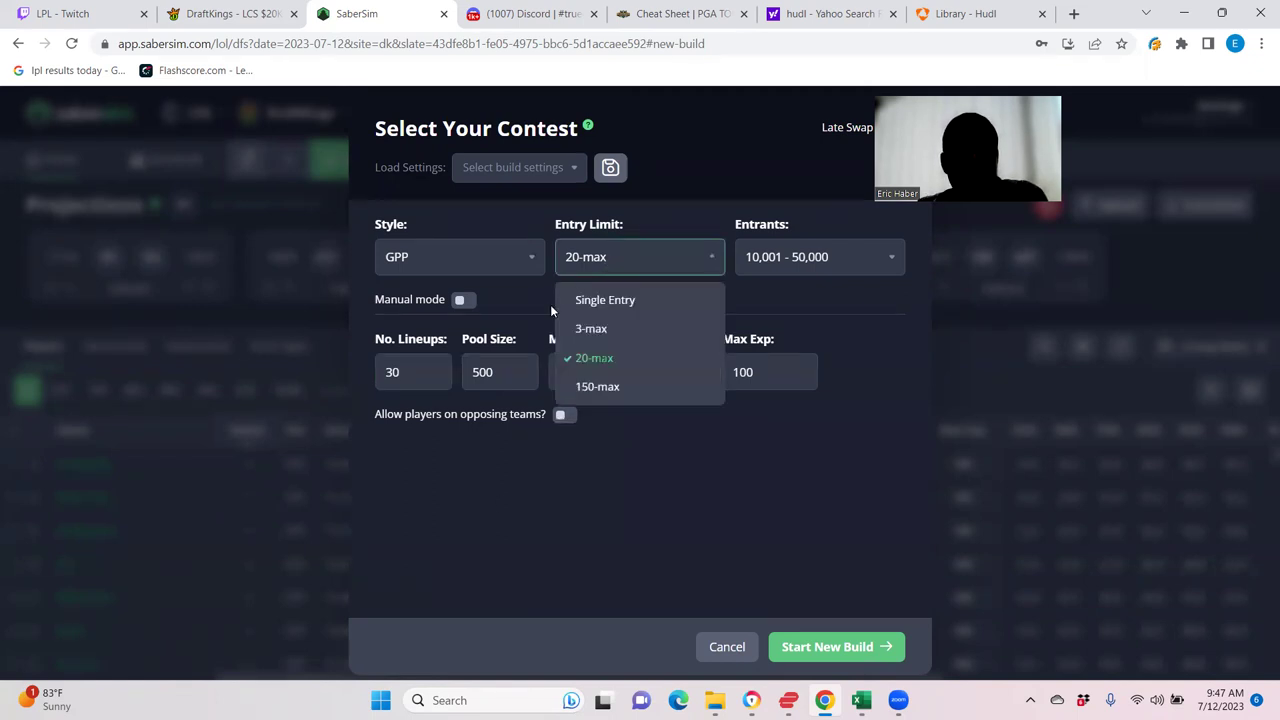
left_click(463, 300)
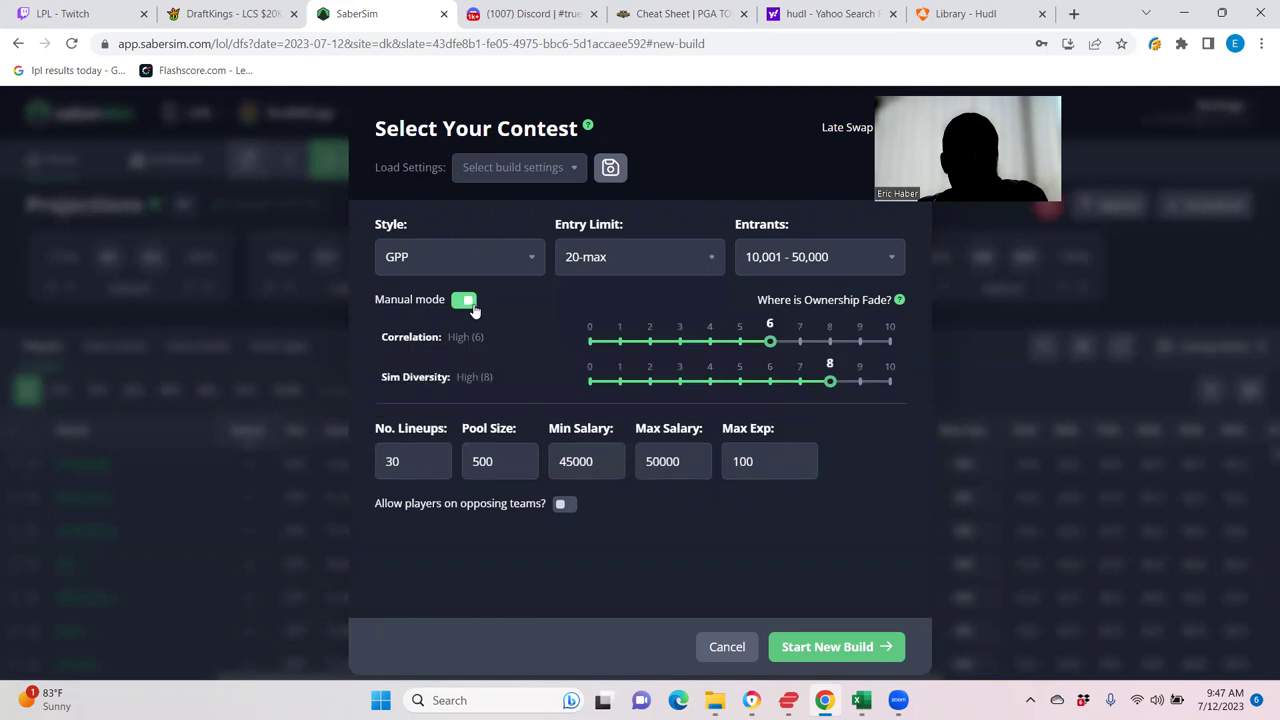
left_click(862, 385)
left_click(797, 343)
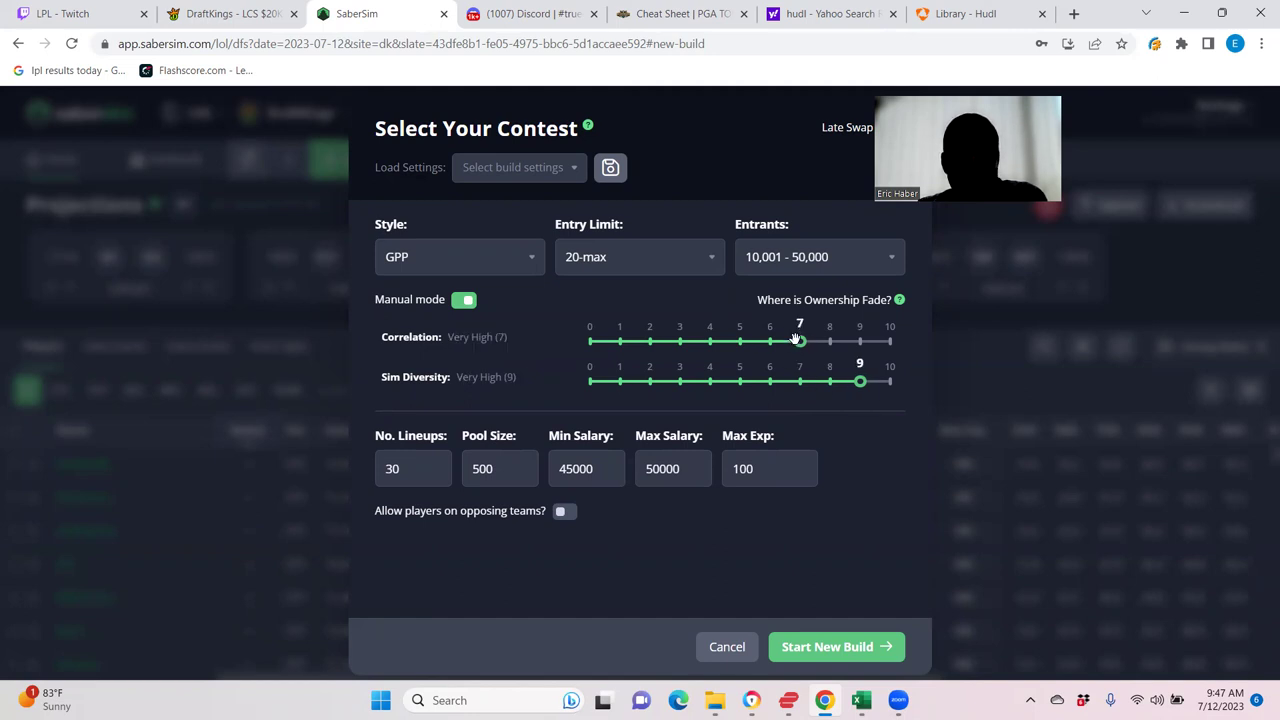
left_click(824, 648)
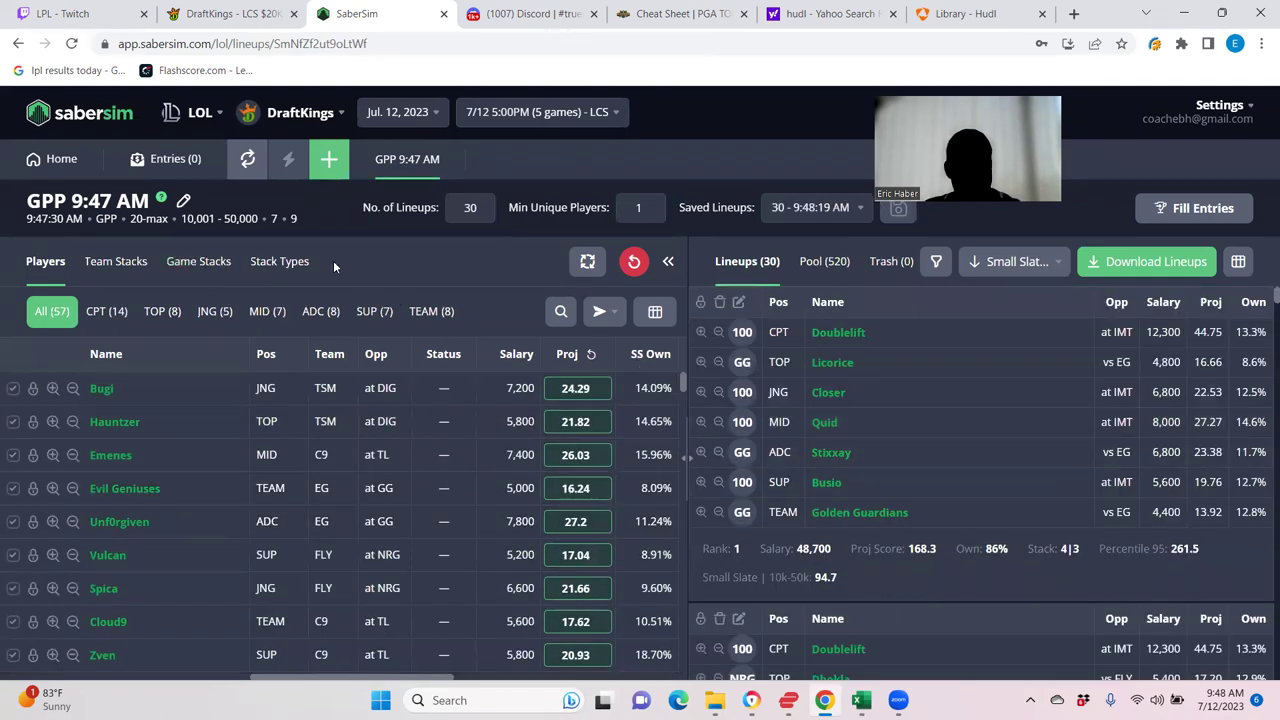
Filter the lineups to the 4|2 stack and scroll through the six results
left_click(280, 261)
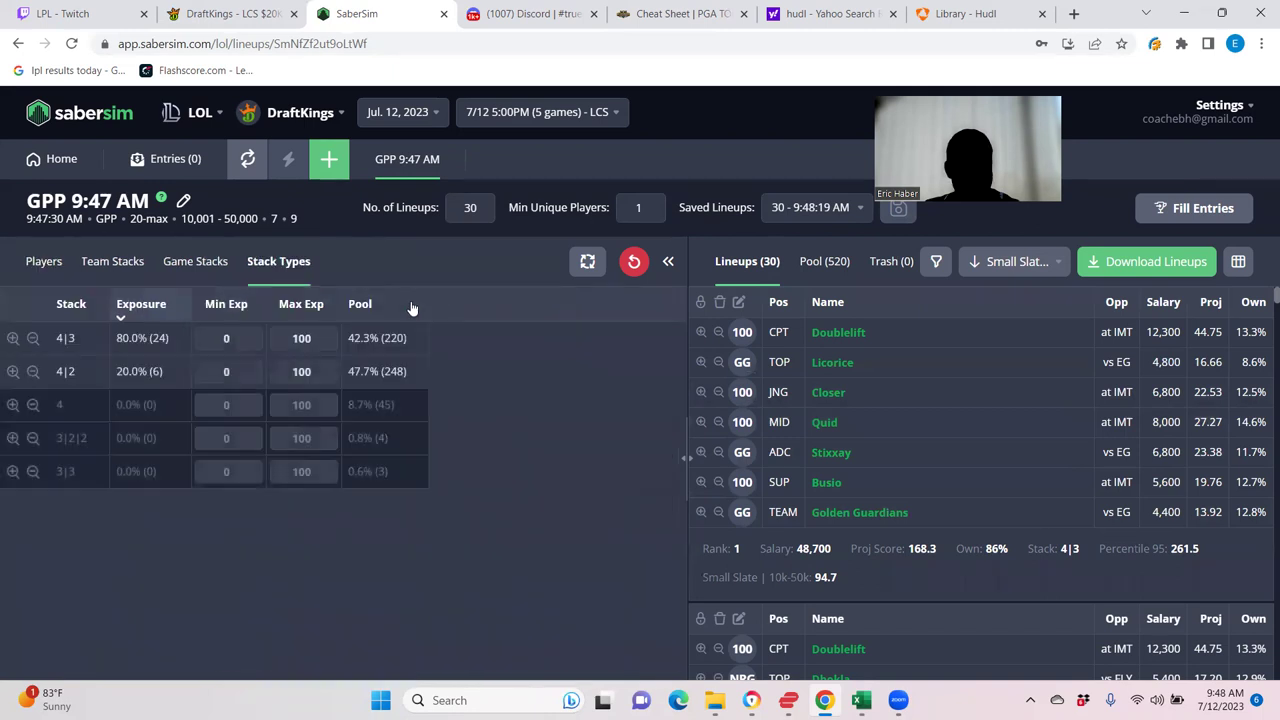
left_click(12, 373)
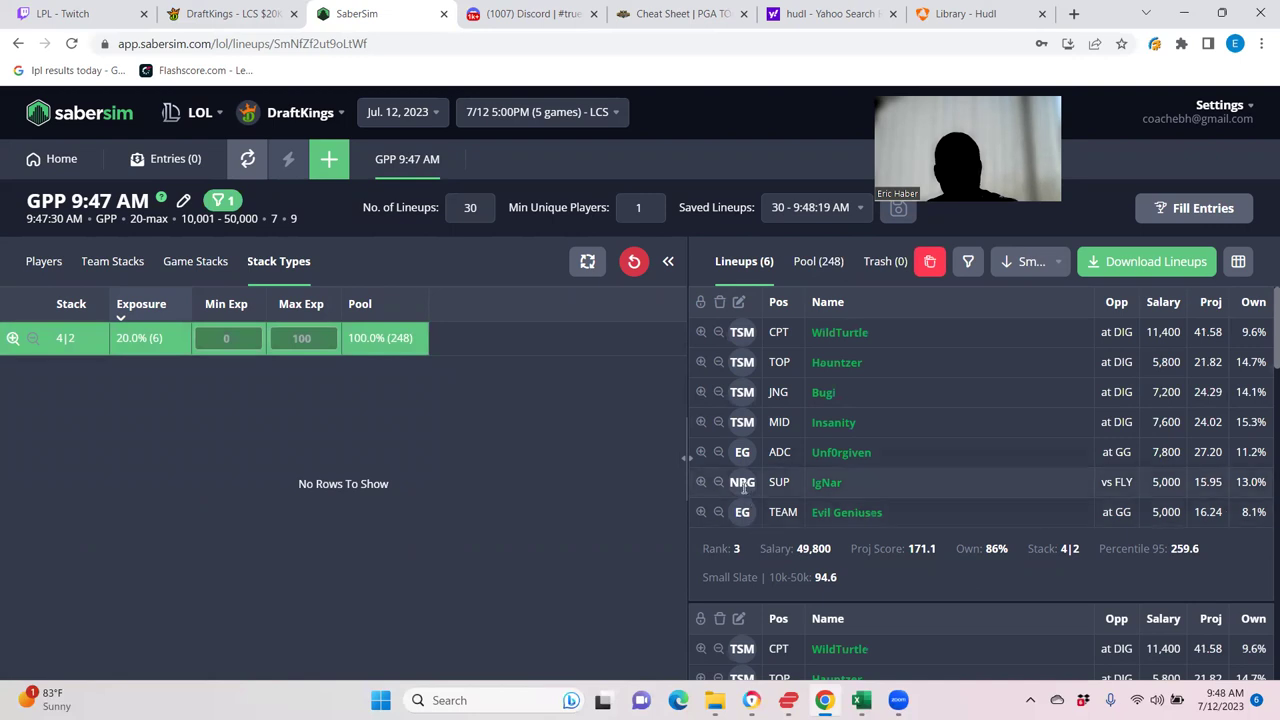
scroll(868, 531, "down", 2)
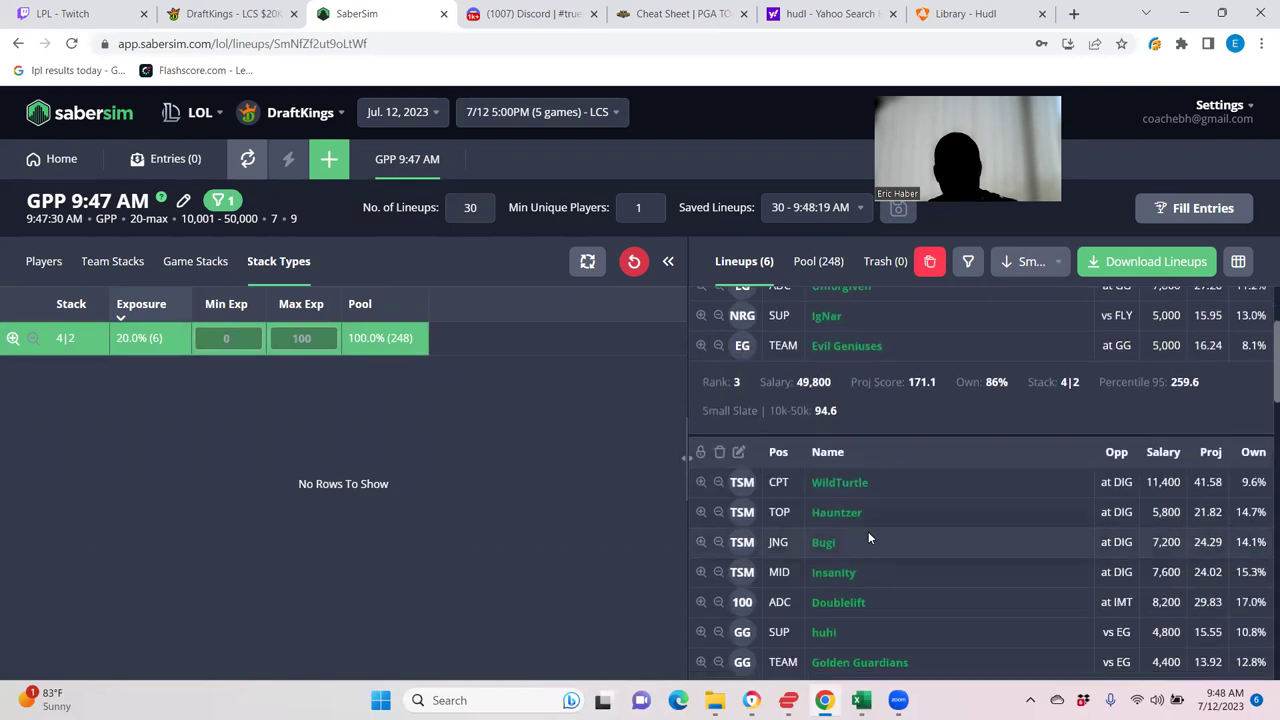
scroll(868, 531, "down", 2)
scroll(866, 515, "up", 3)
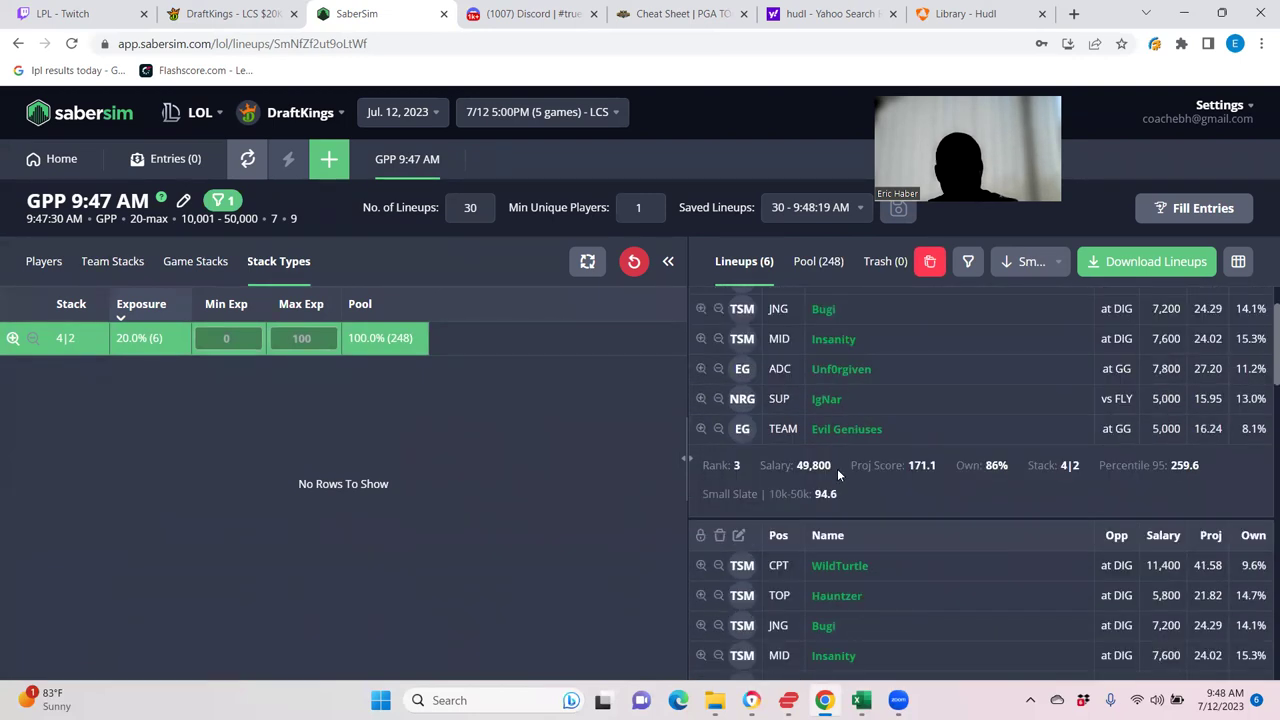
scroll(837, 468, "up", 1)
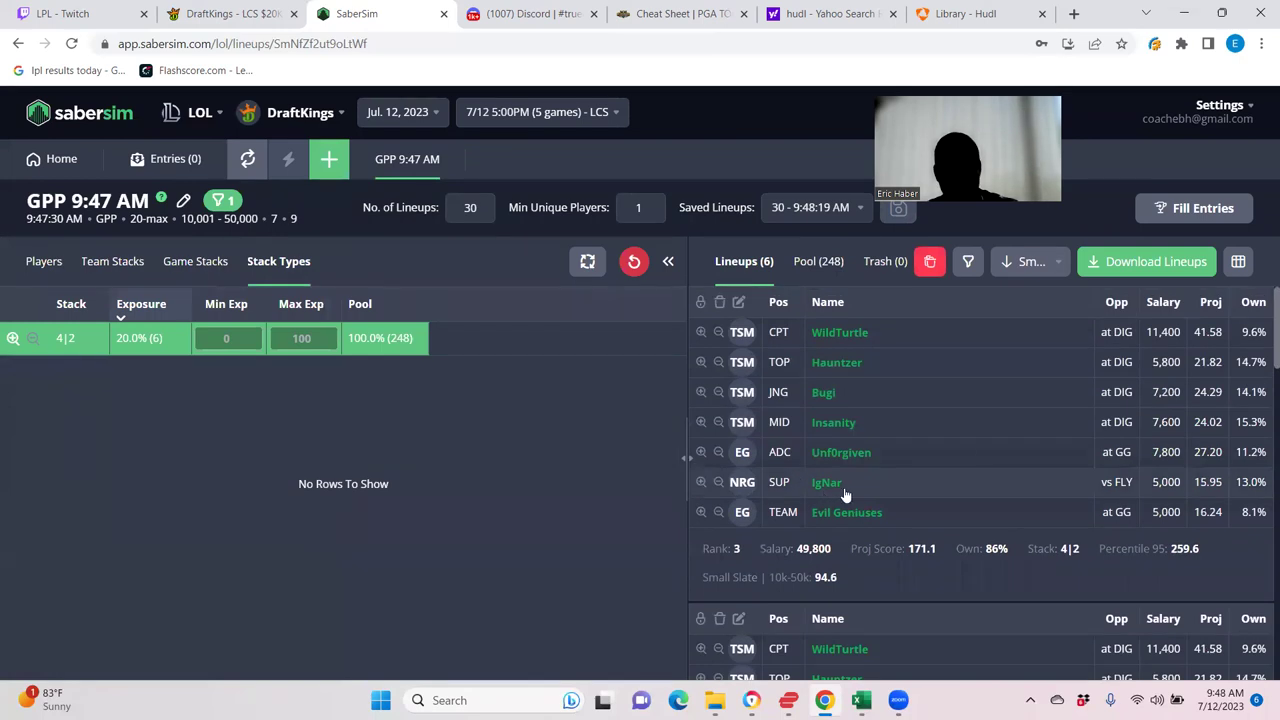
scroll(844, 494, "down", 1)
scroll(844, 494, "down", 2)
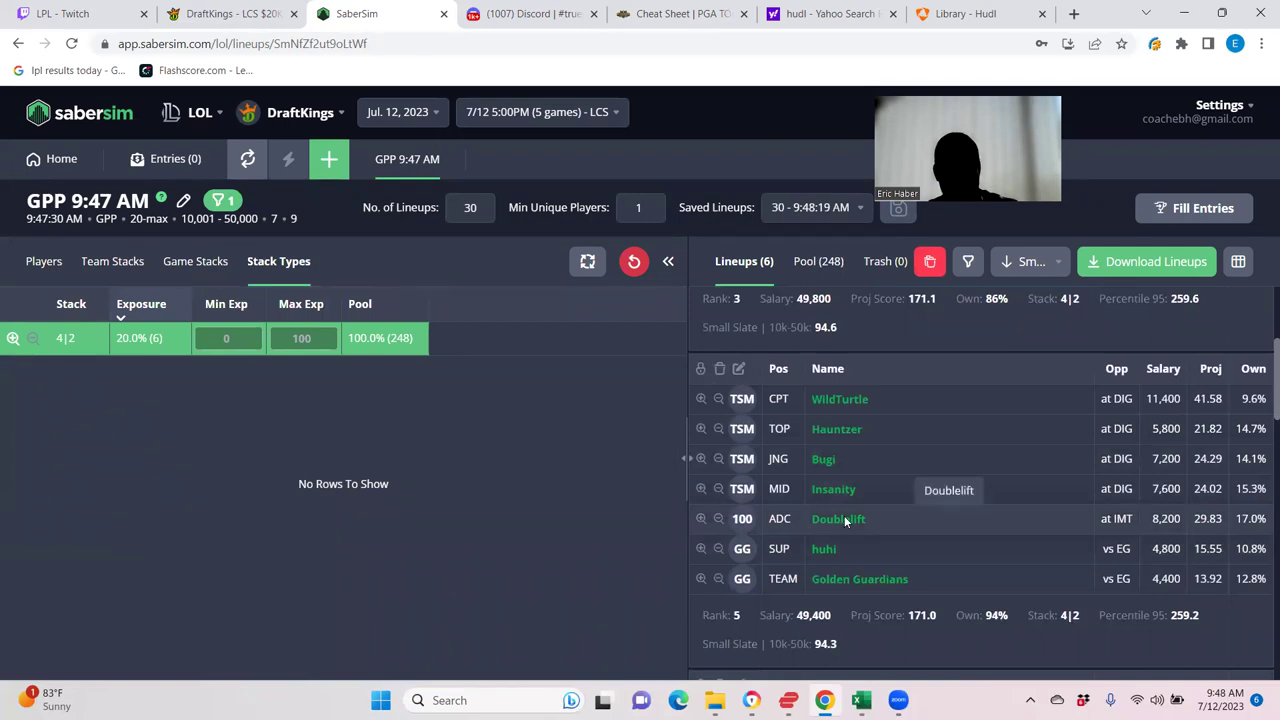
scroll(845, 520, "up", 3)
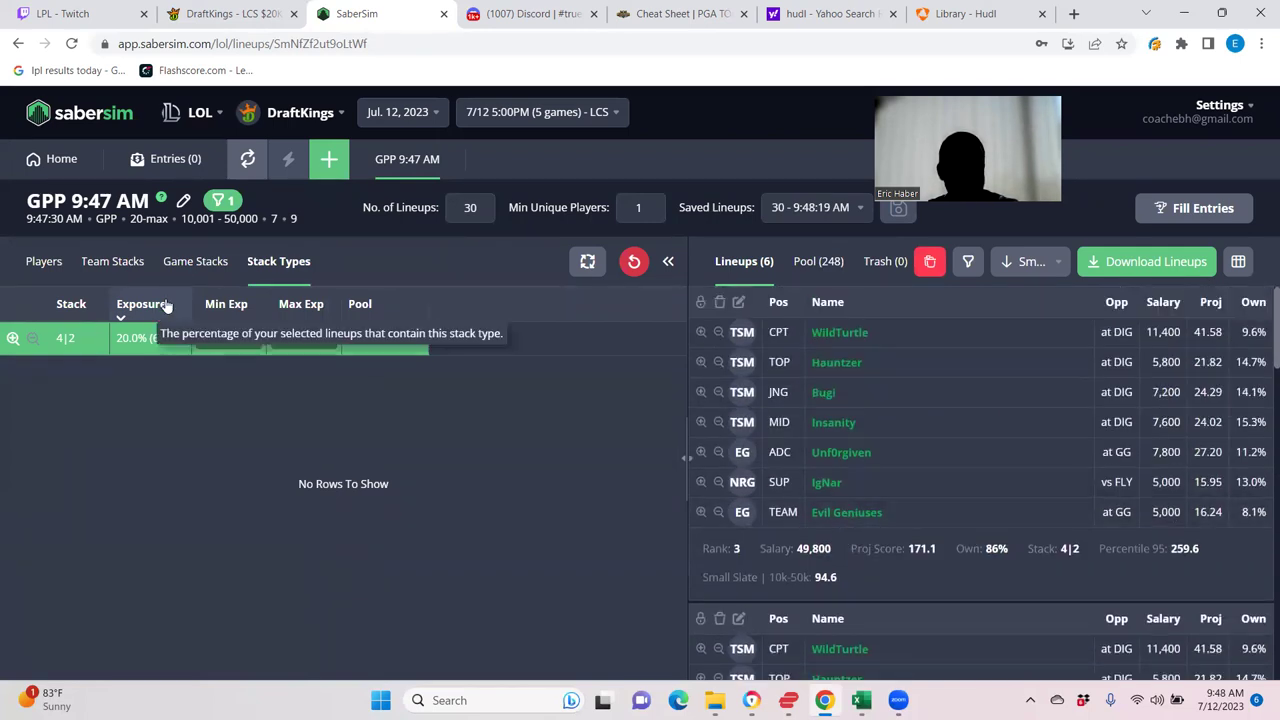
Clear the 4|2 filter and apply a 100 minimum exposure to the 4|3 stack
left_click(221, 200)
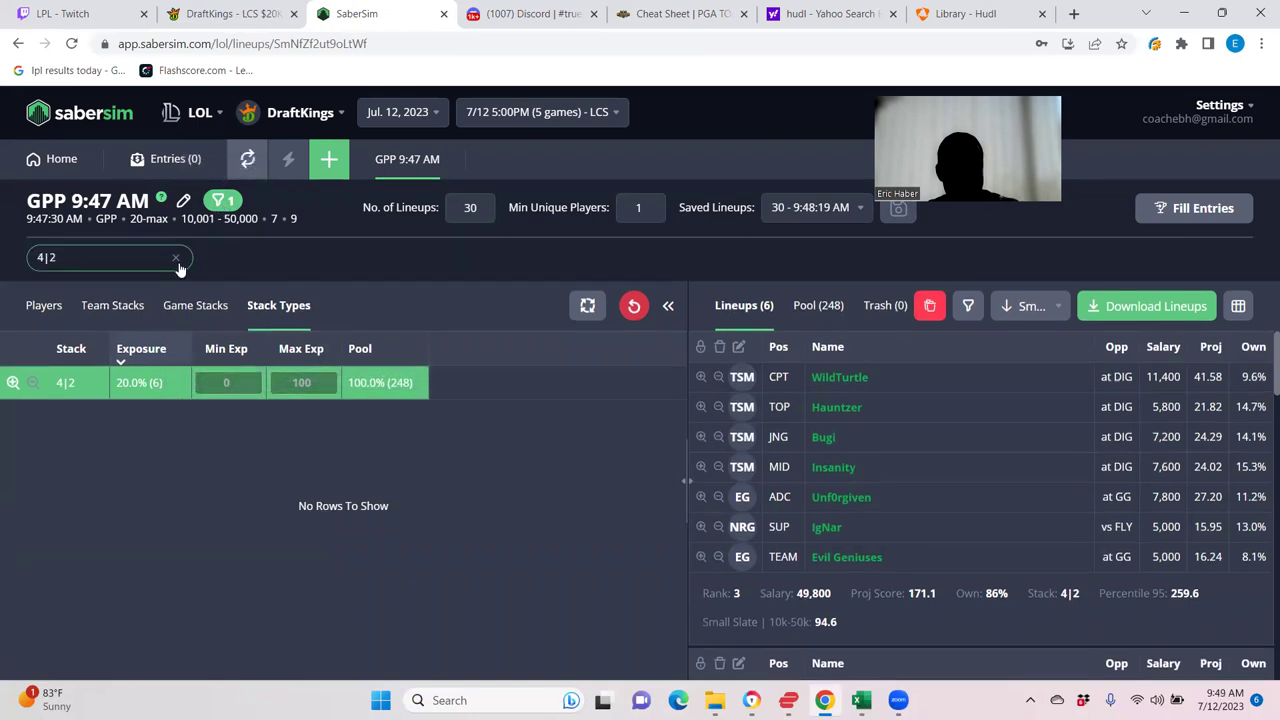
left_click(176, 258)
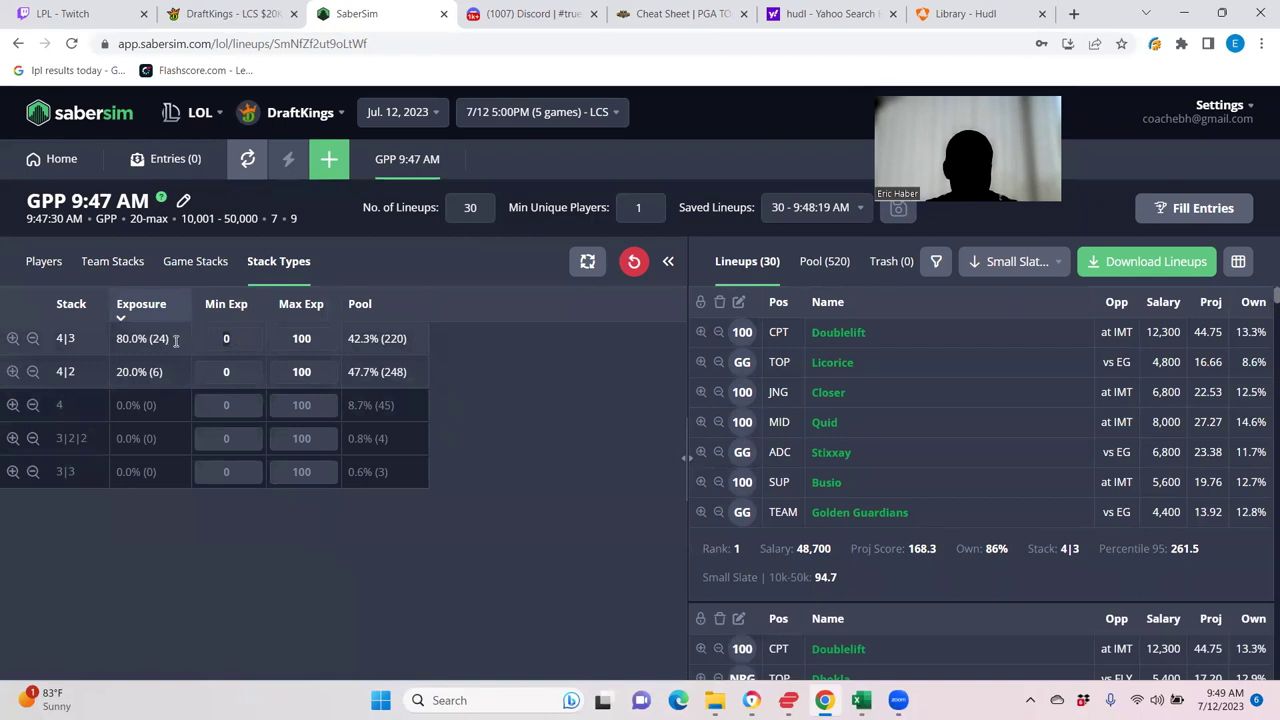
type("100")
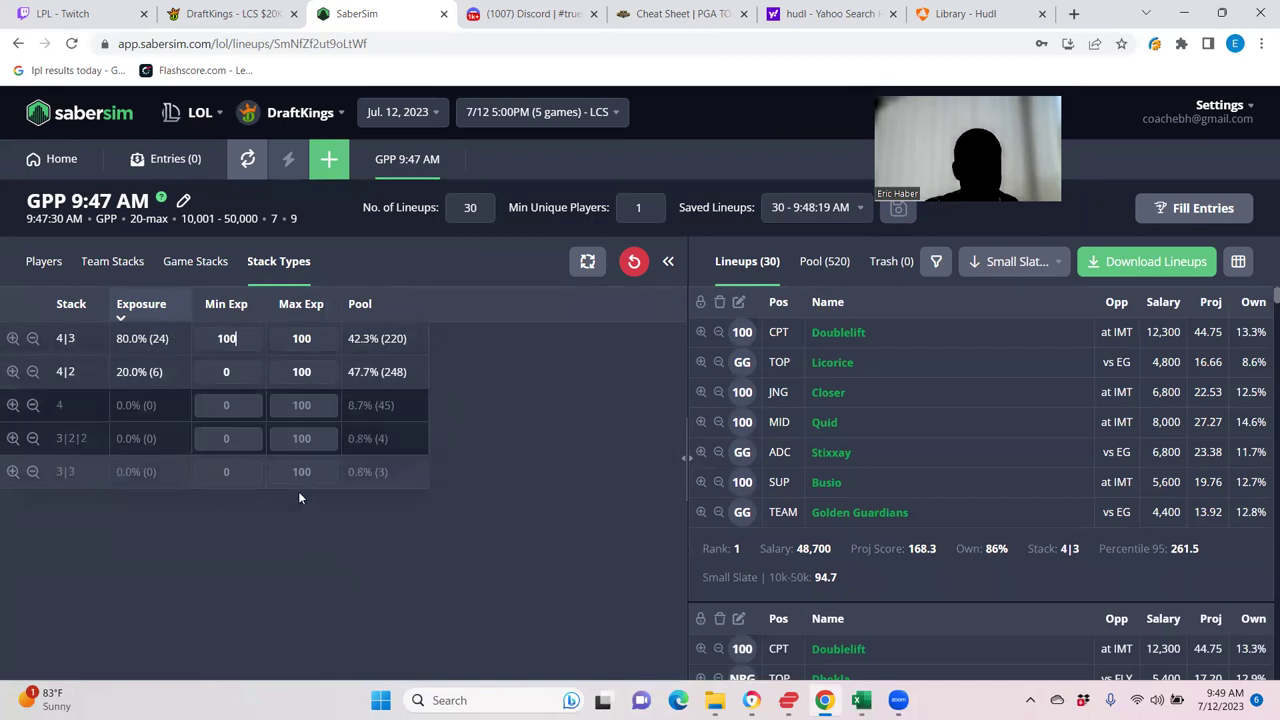
left_click(292, 519)
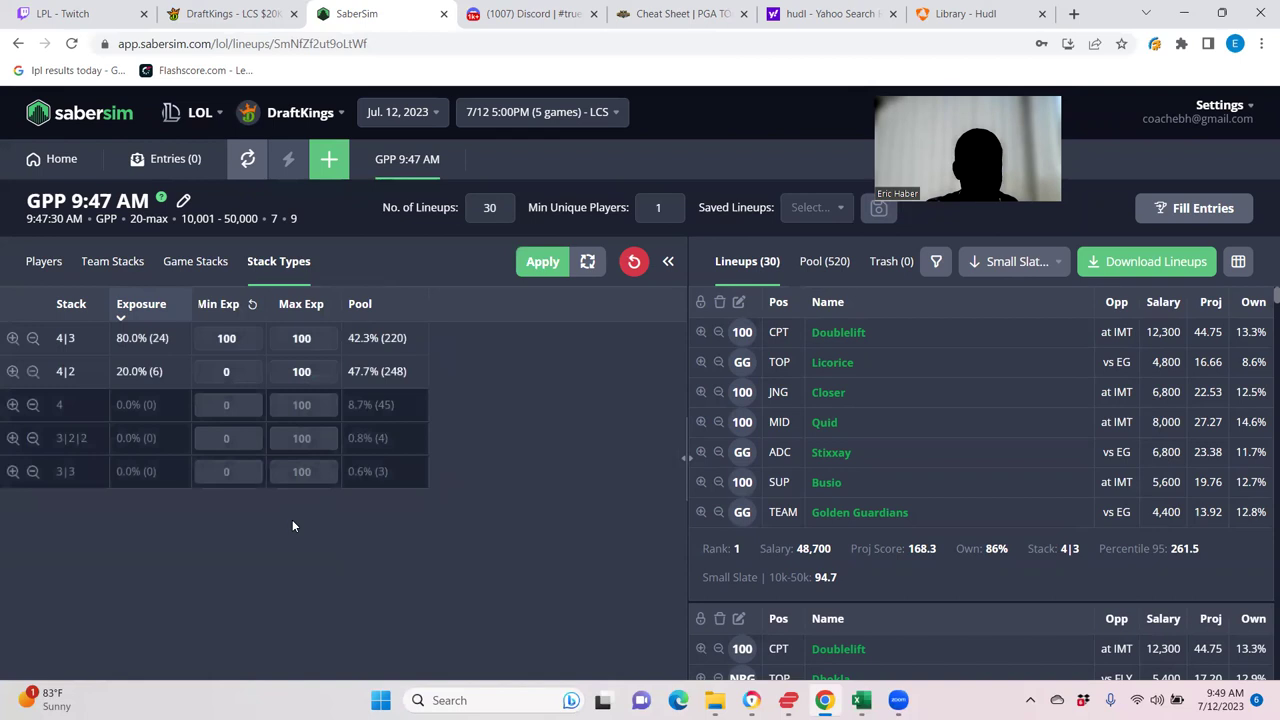
left_click(542, 261)
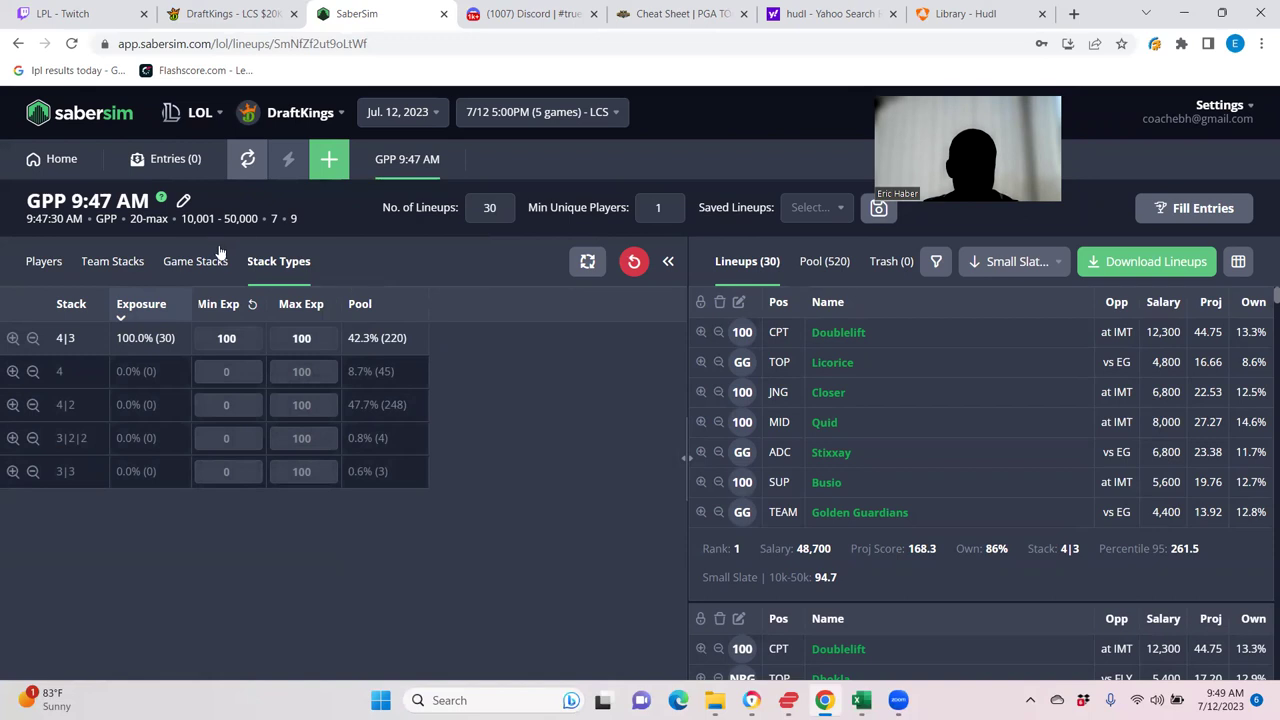
Show the Team Stacks exposure table for the 30 lineups
left_click(111, 264)
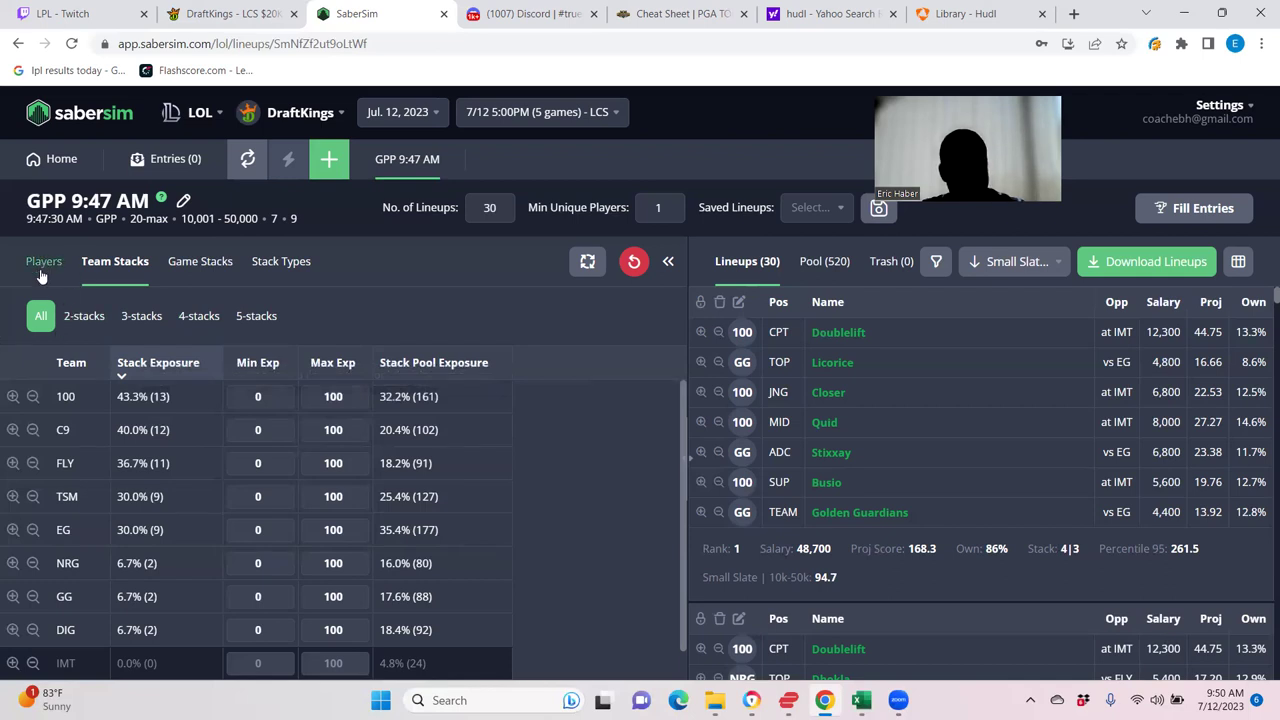
Review 4-team and 3-team stack exposures, then return to the Players list
left_click(200, 316)
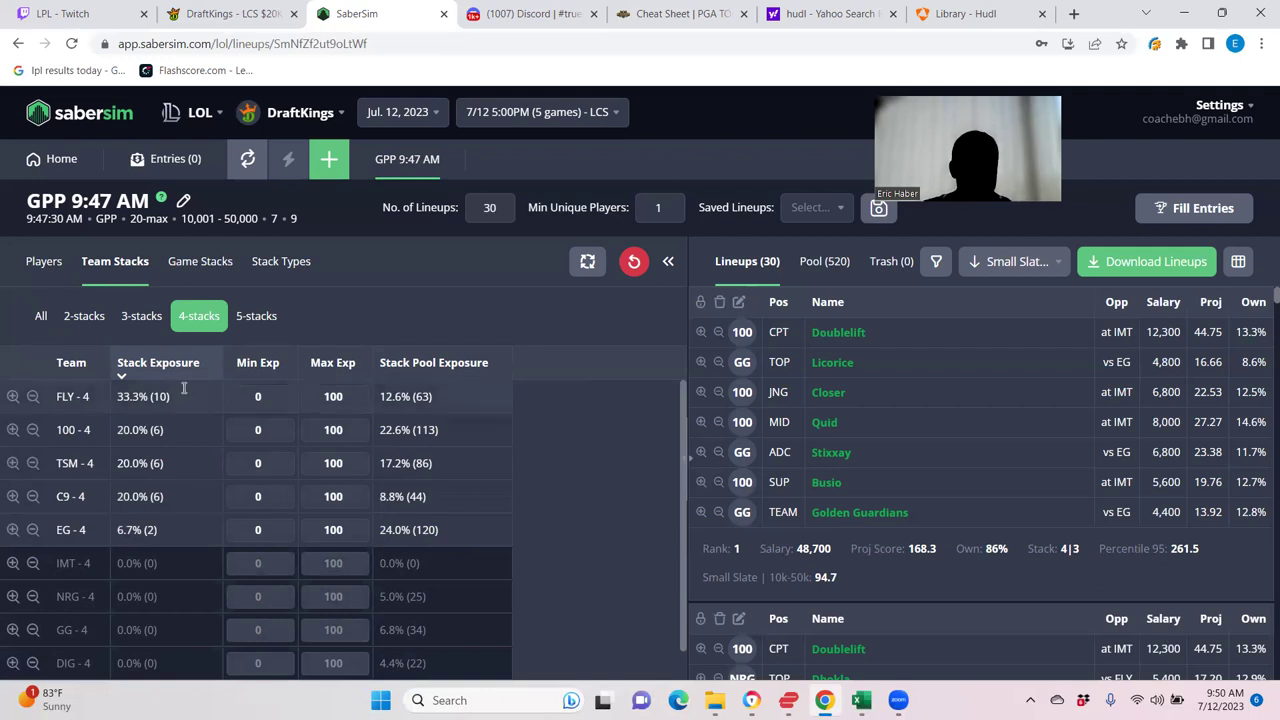
left_click(140, 317)
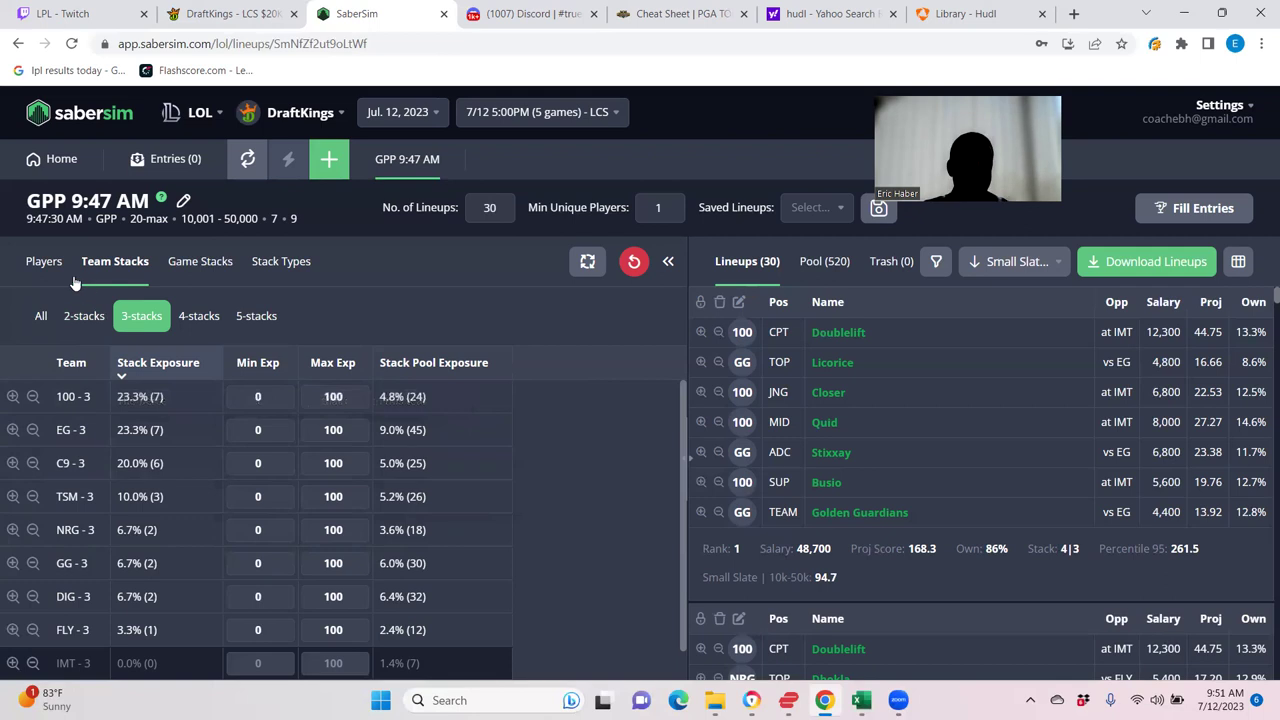
left_click(44, 263)
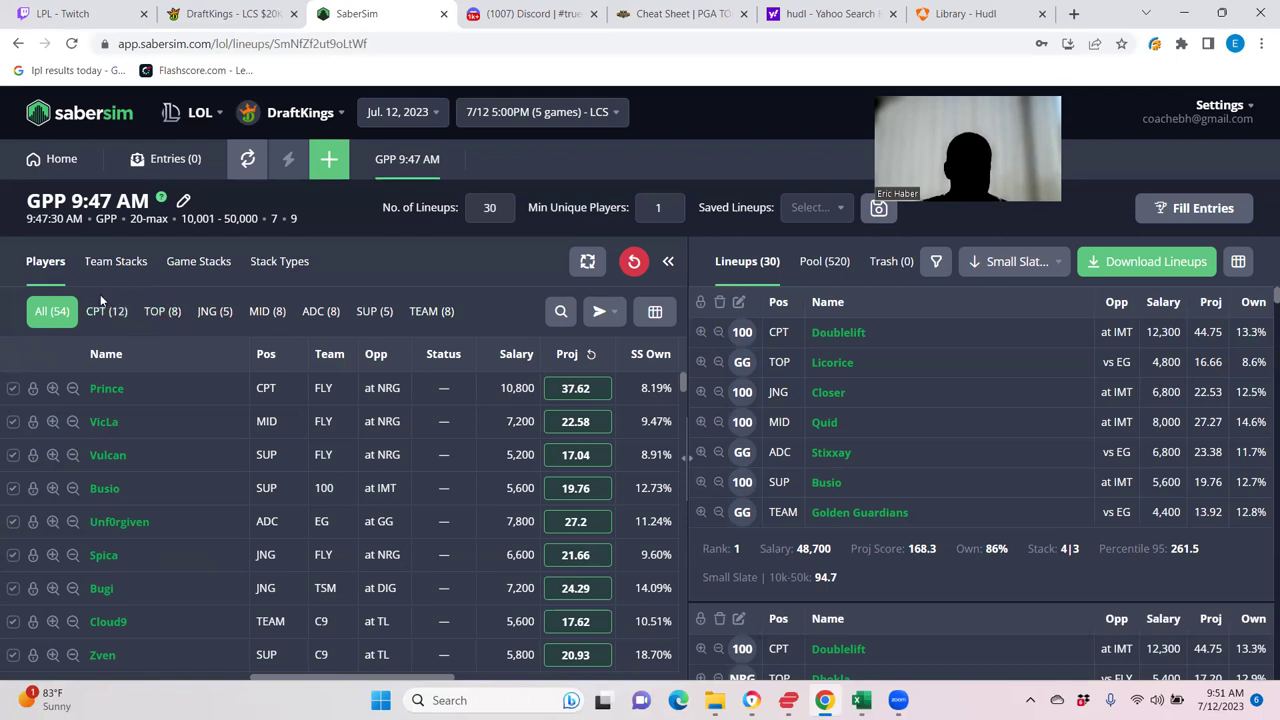
With auto-apply on, remove Zven, Hauntzer, Busio, Chime, Eyla and Ssumday as captains
left_click(138, 324)
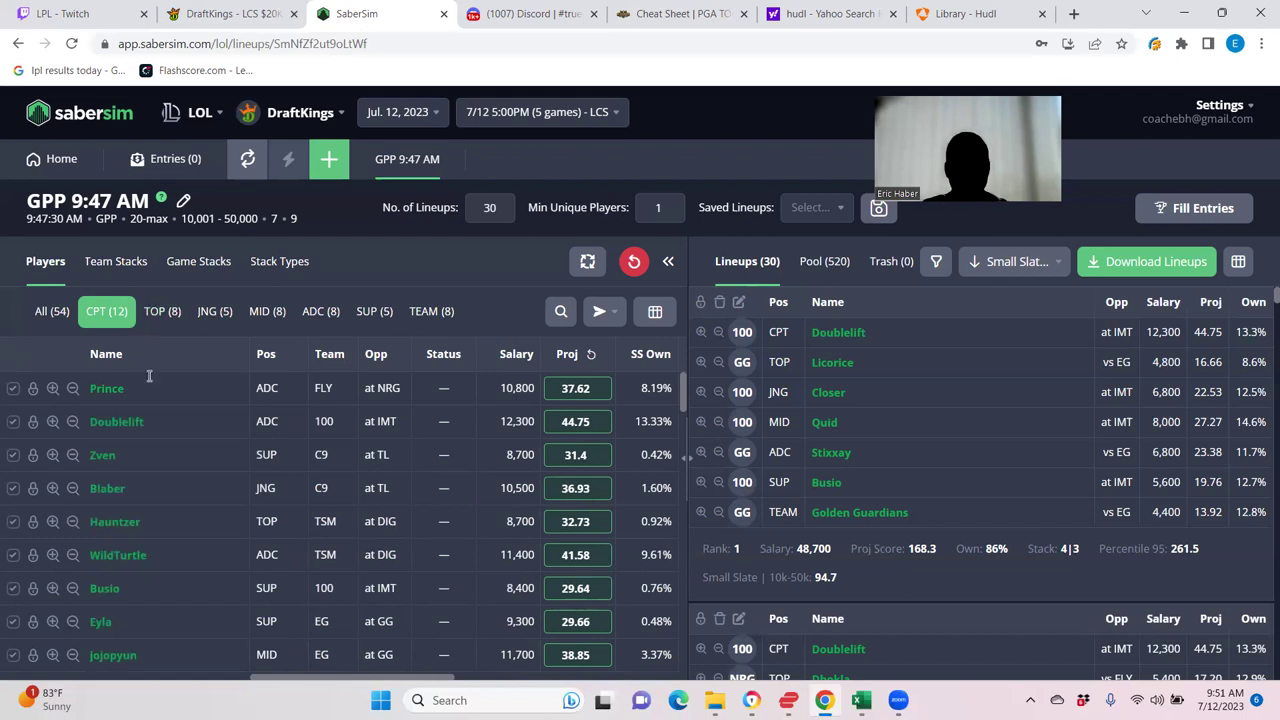
left_click(587, 261)
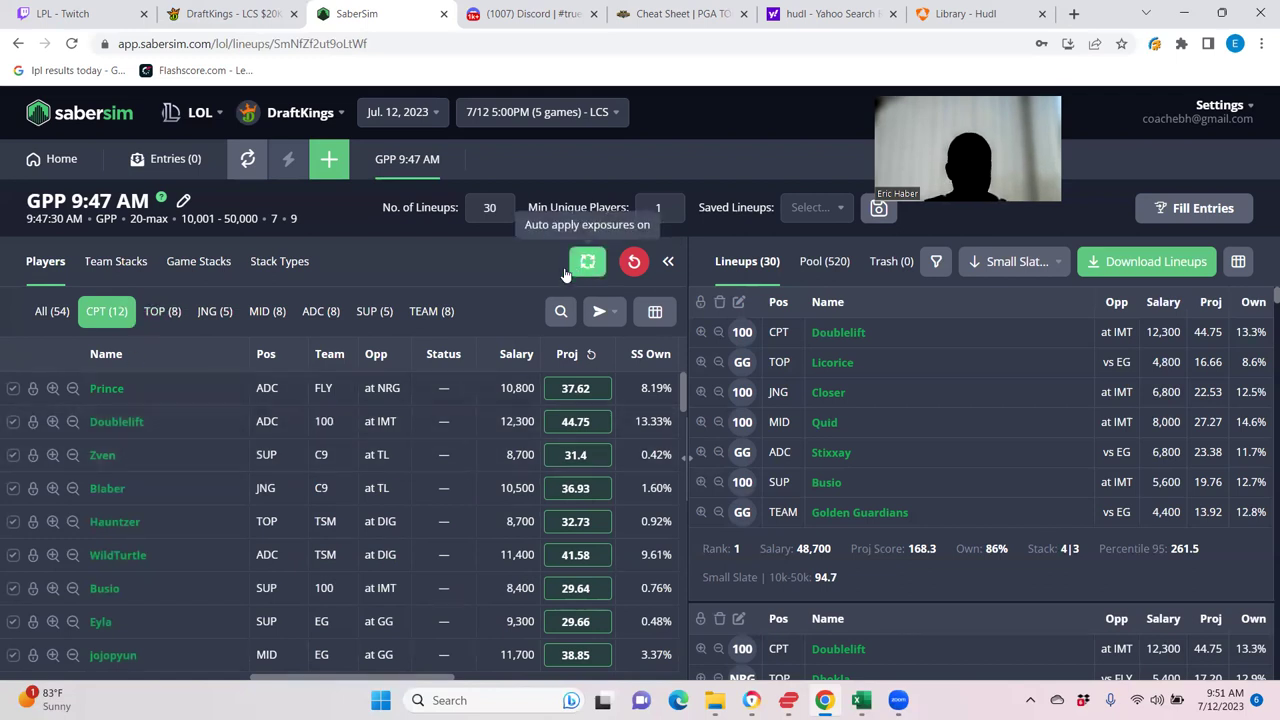
left_click(13, 456)
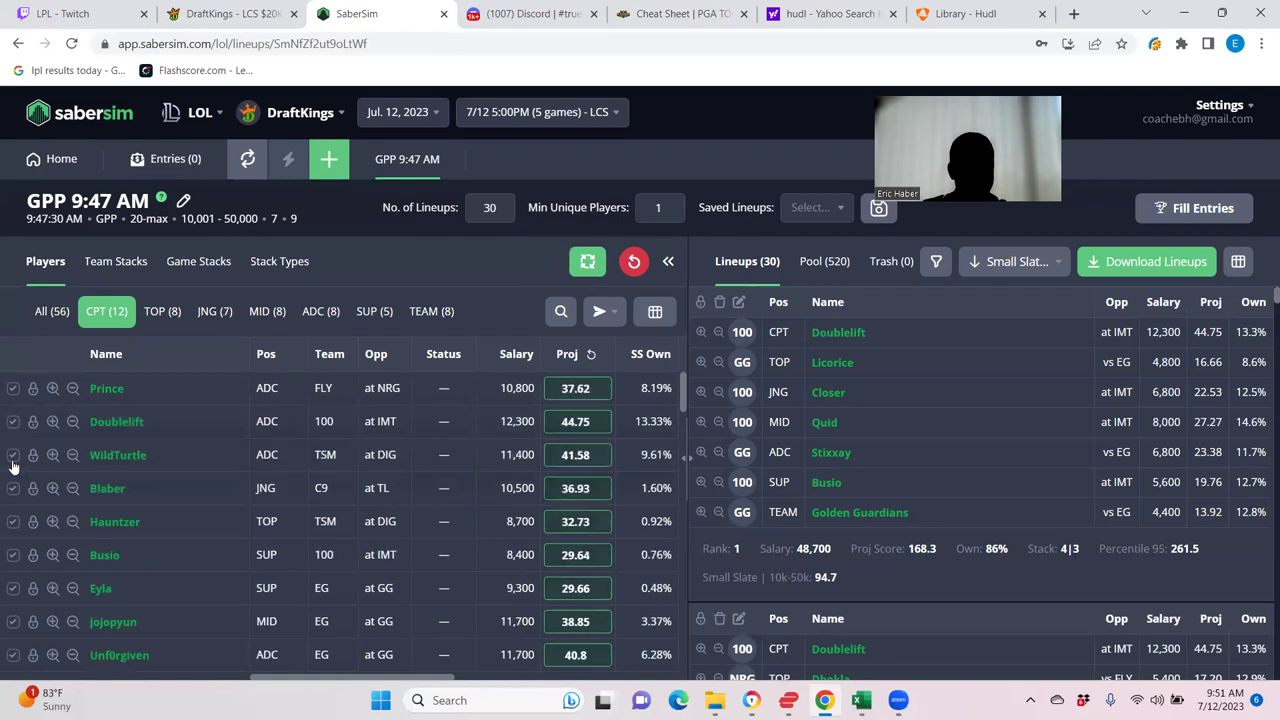
left_click(13, 521)
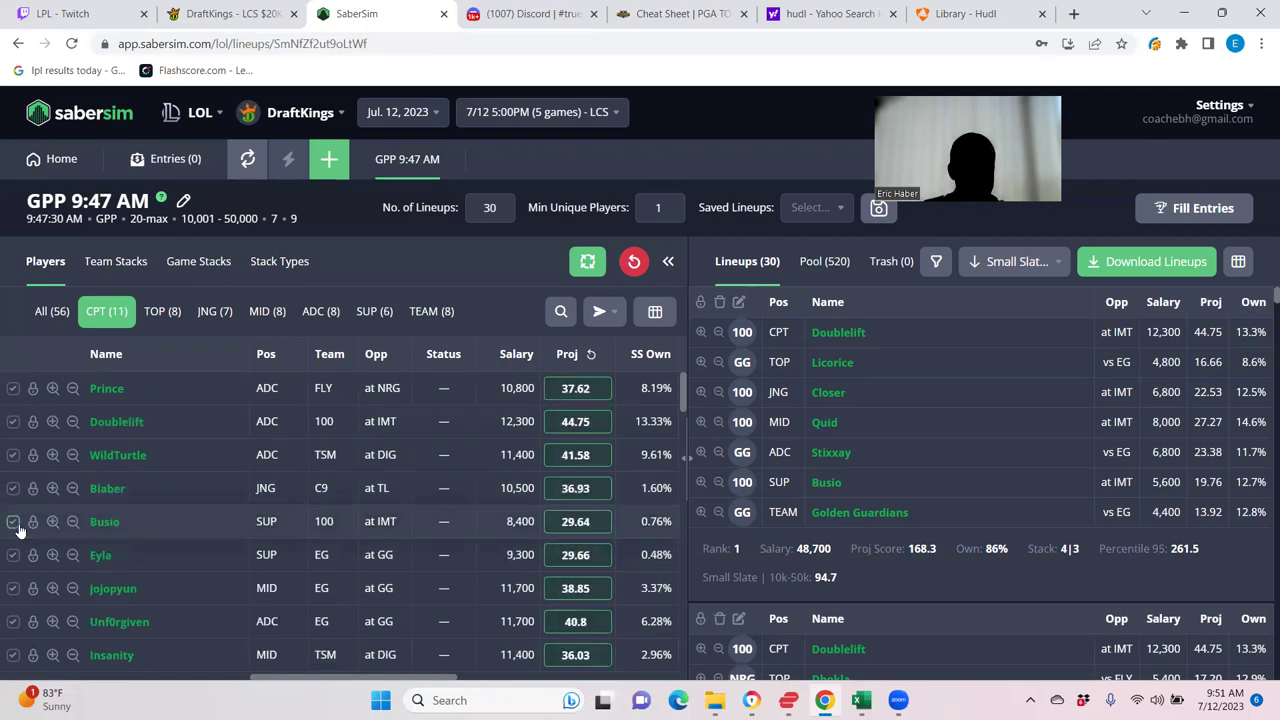
left_click(13, 522)
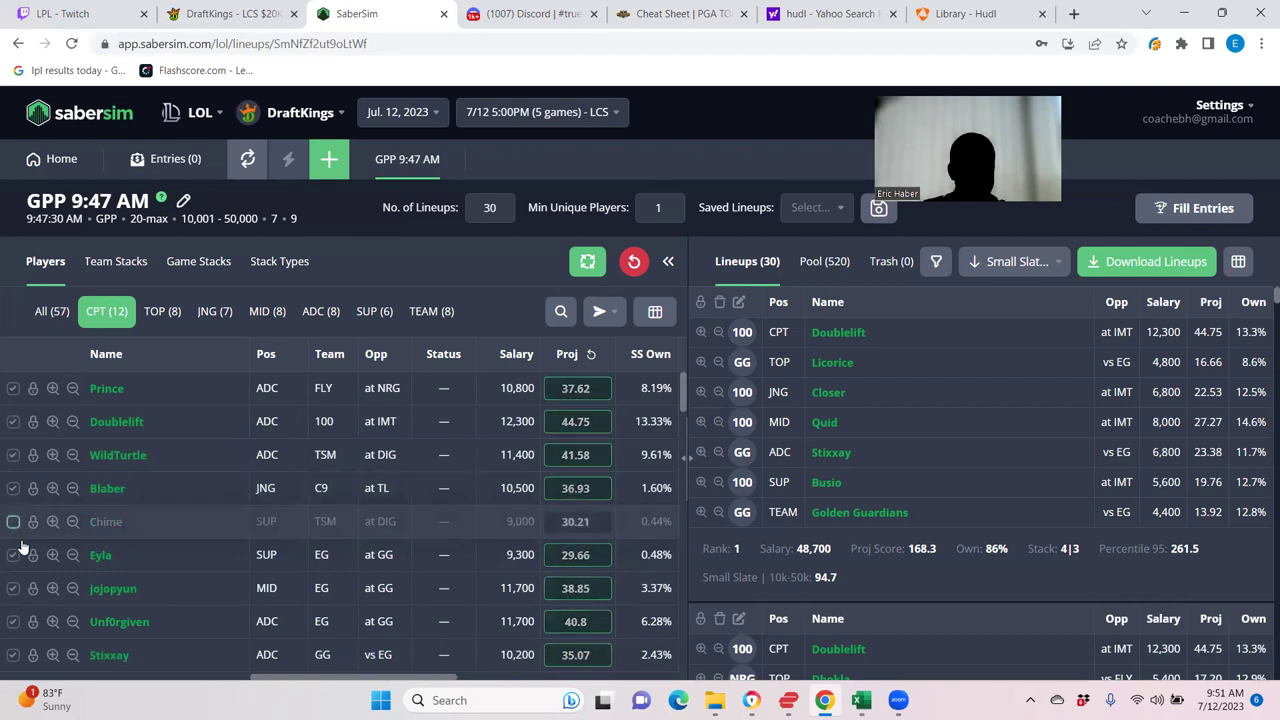
left_click(13, 522)
left_click(13, 522)
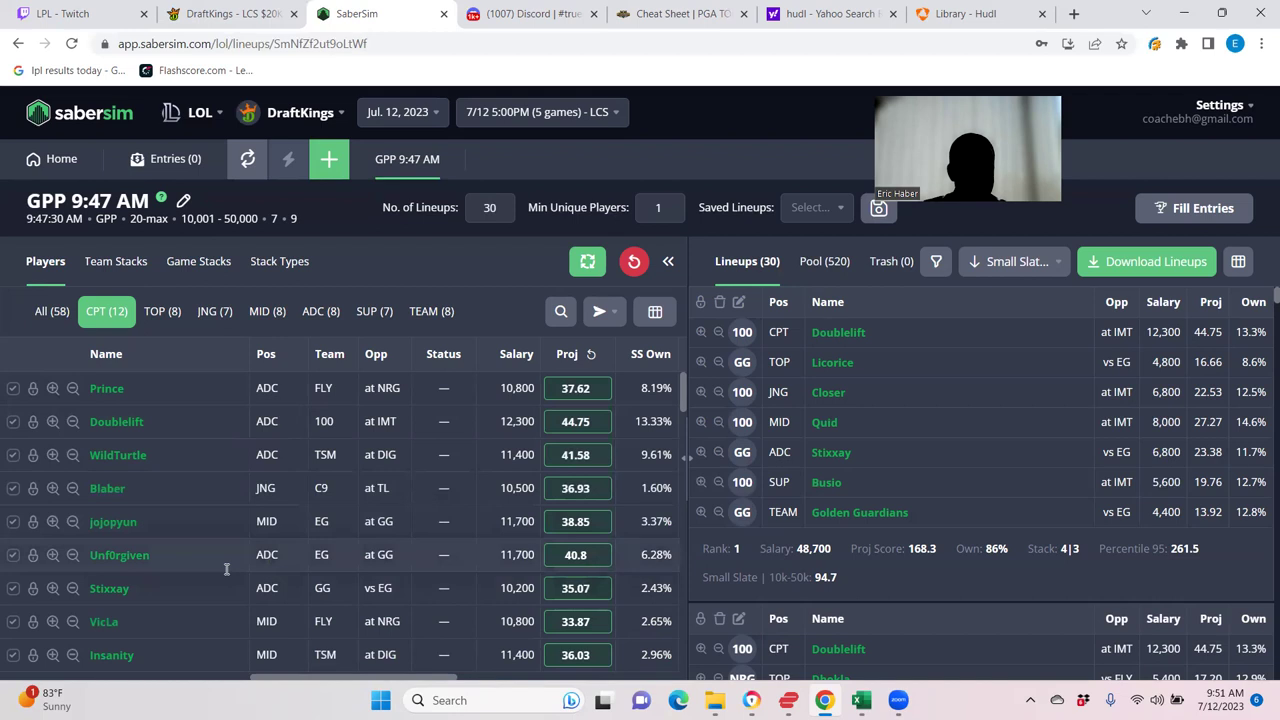
scroll(230, 566, "down", 2)
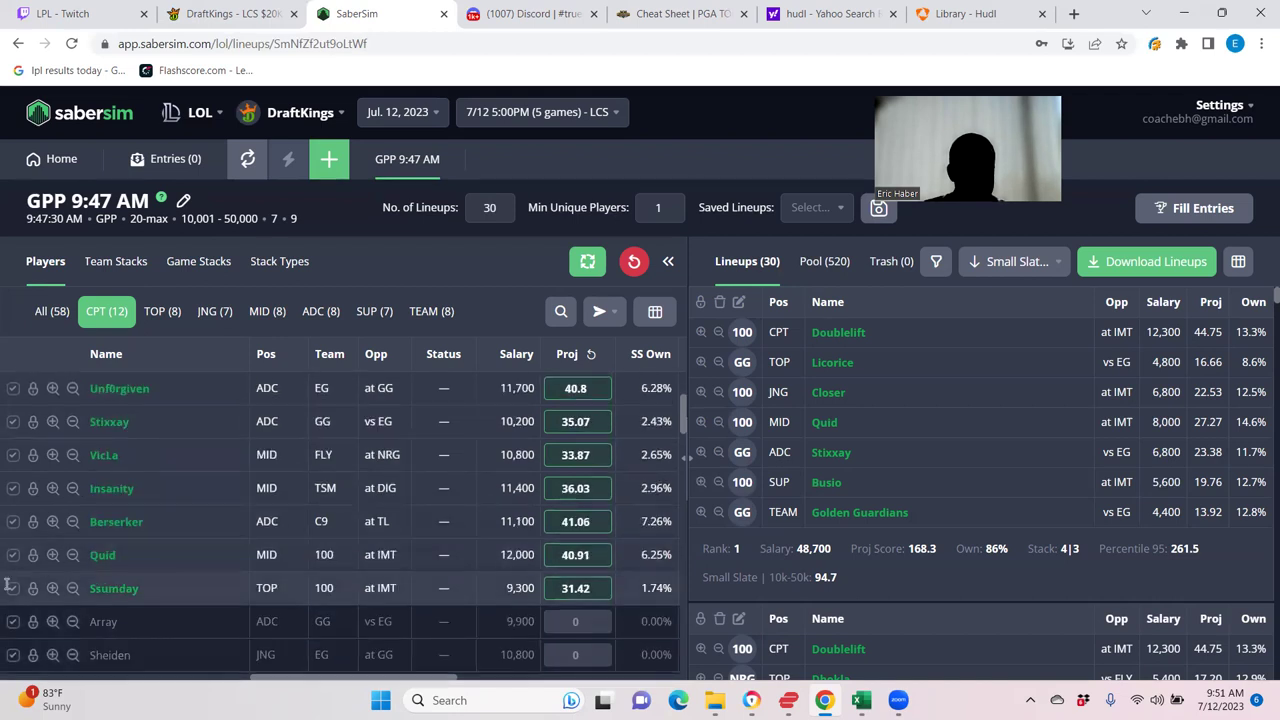
left_click(13, 588)
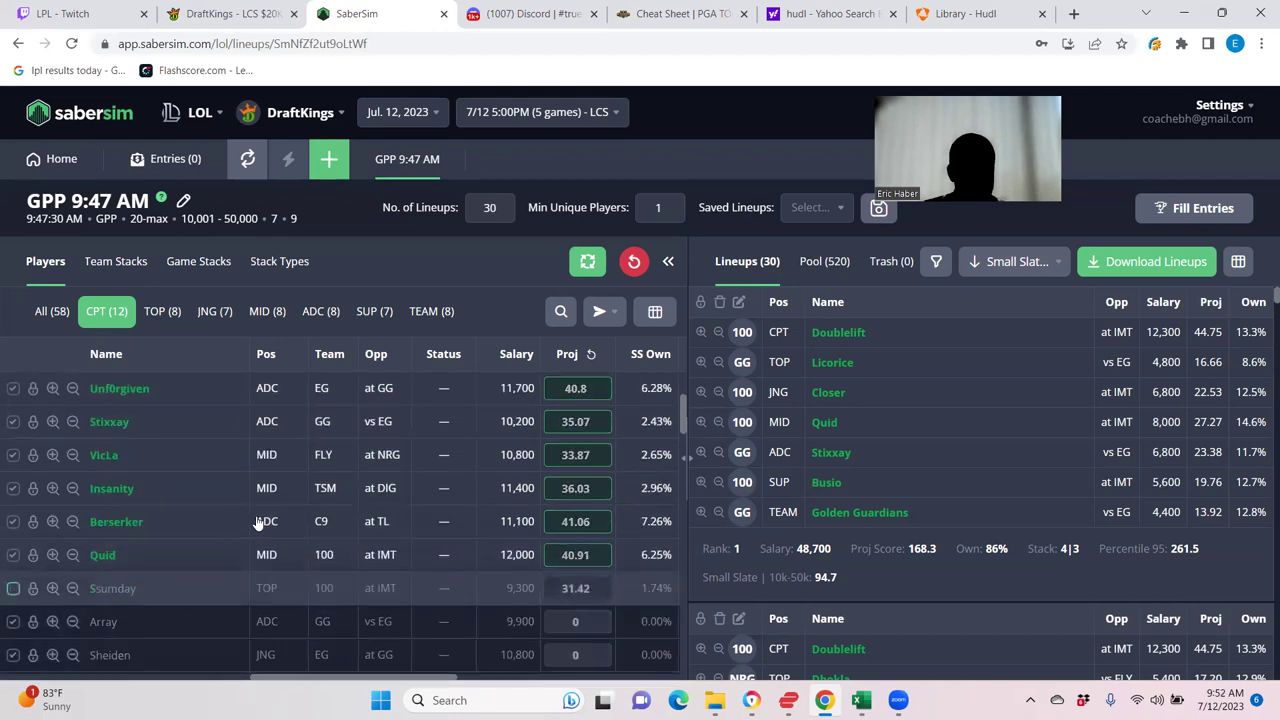
scroll(278, 484, "up", 3)
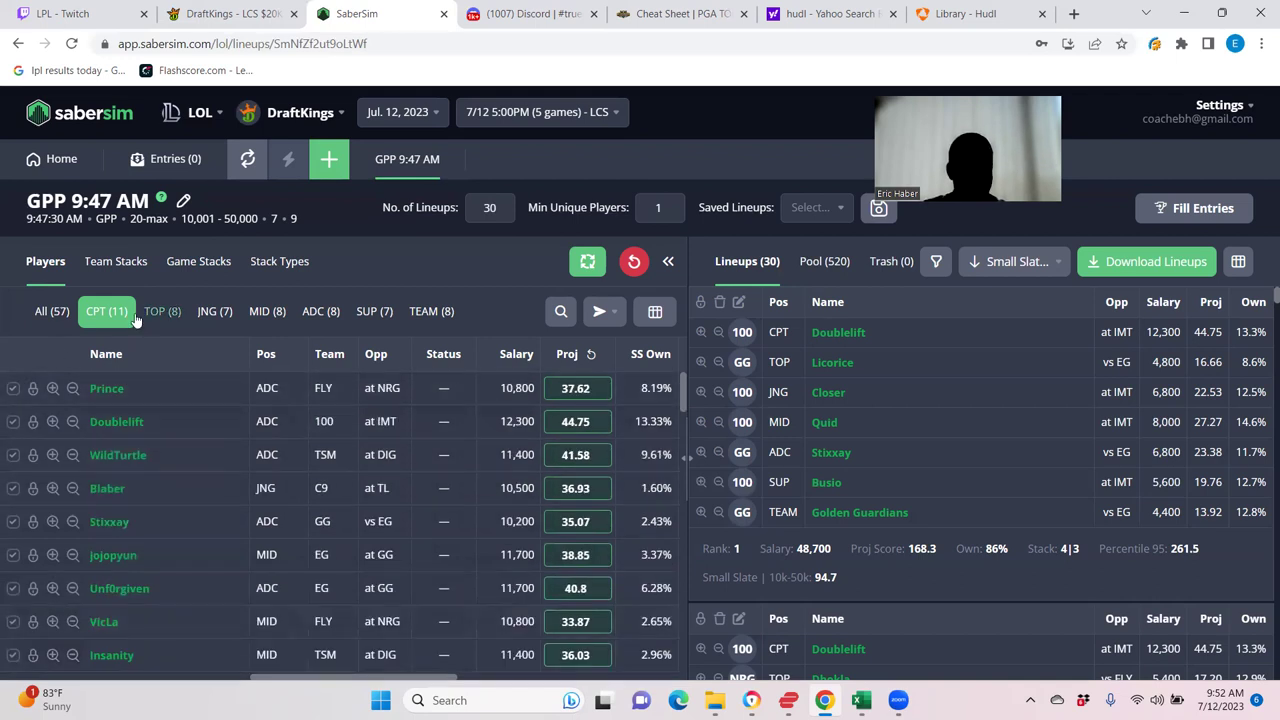
Show team stack exposure for all stack sizes, with 100 at 43.3% and FLY at 40.0%
left_click(295, 262)
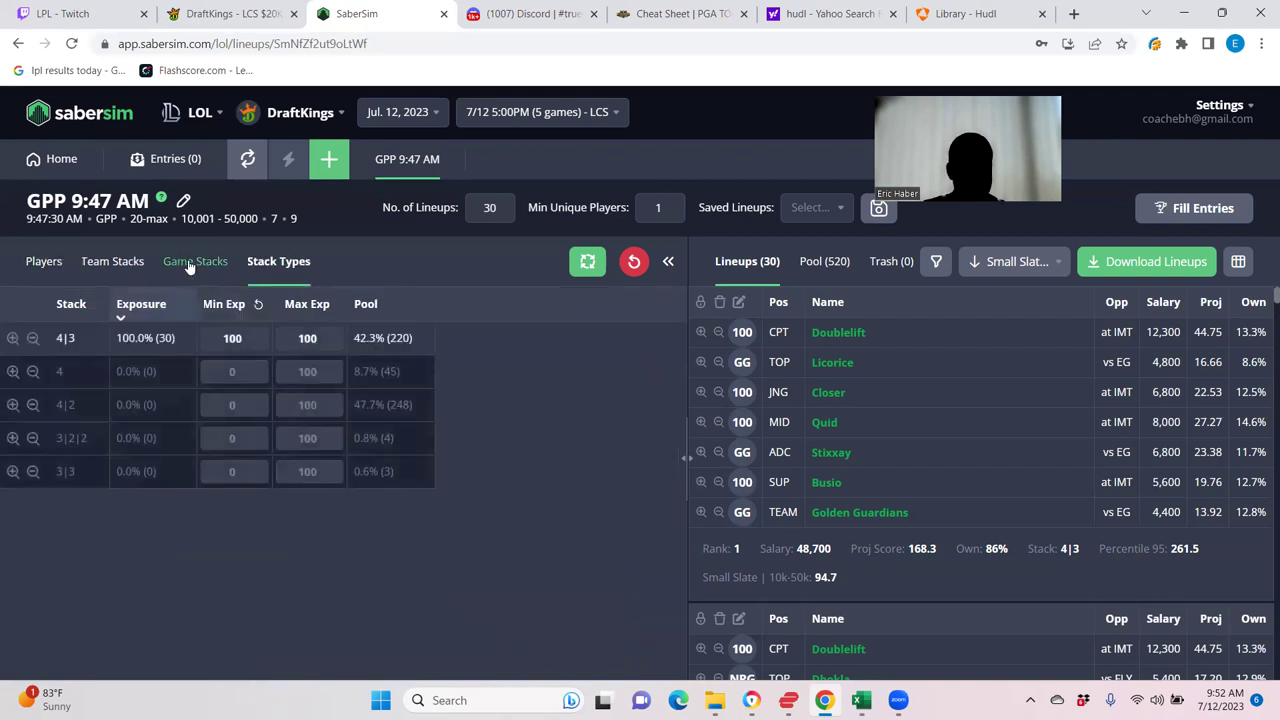
left_click(195, 264)
left_click(113, 261)
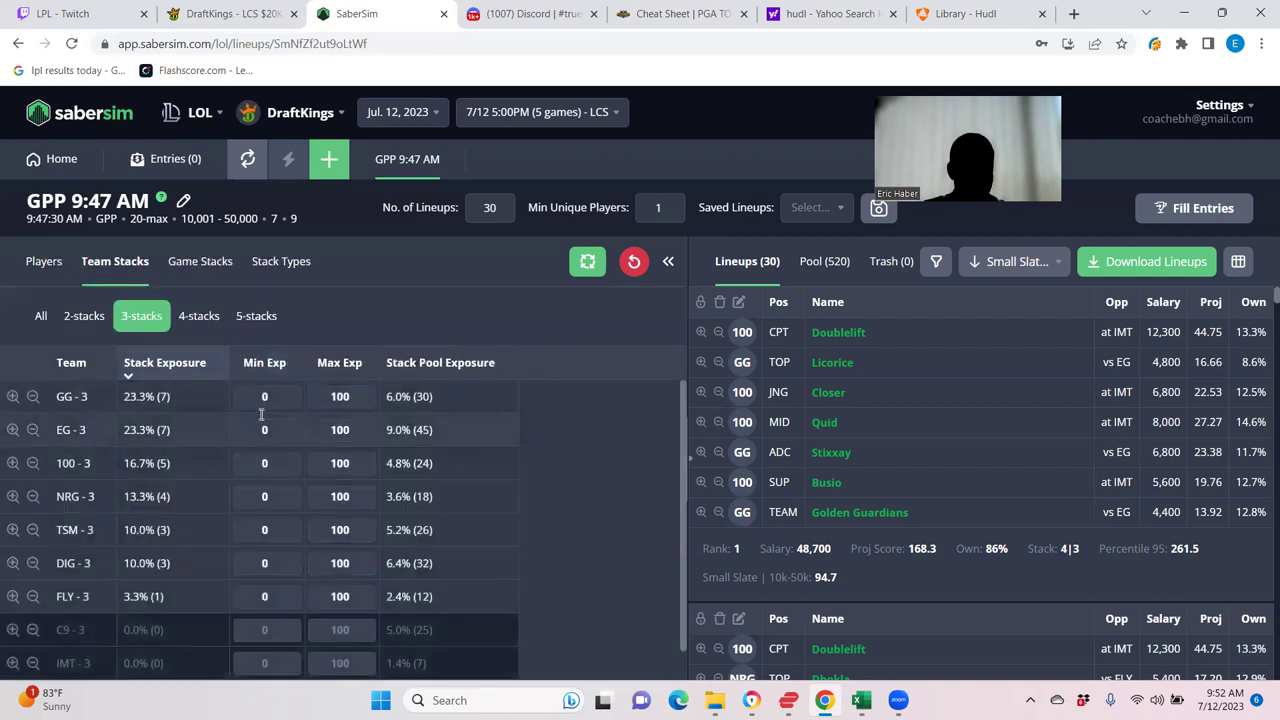
left_click(41, 316)
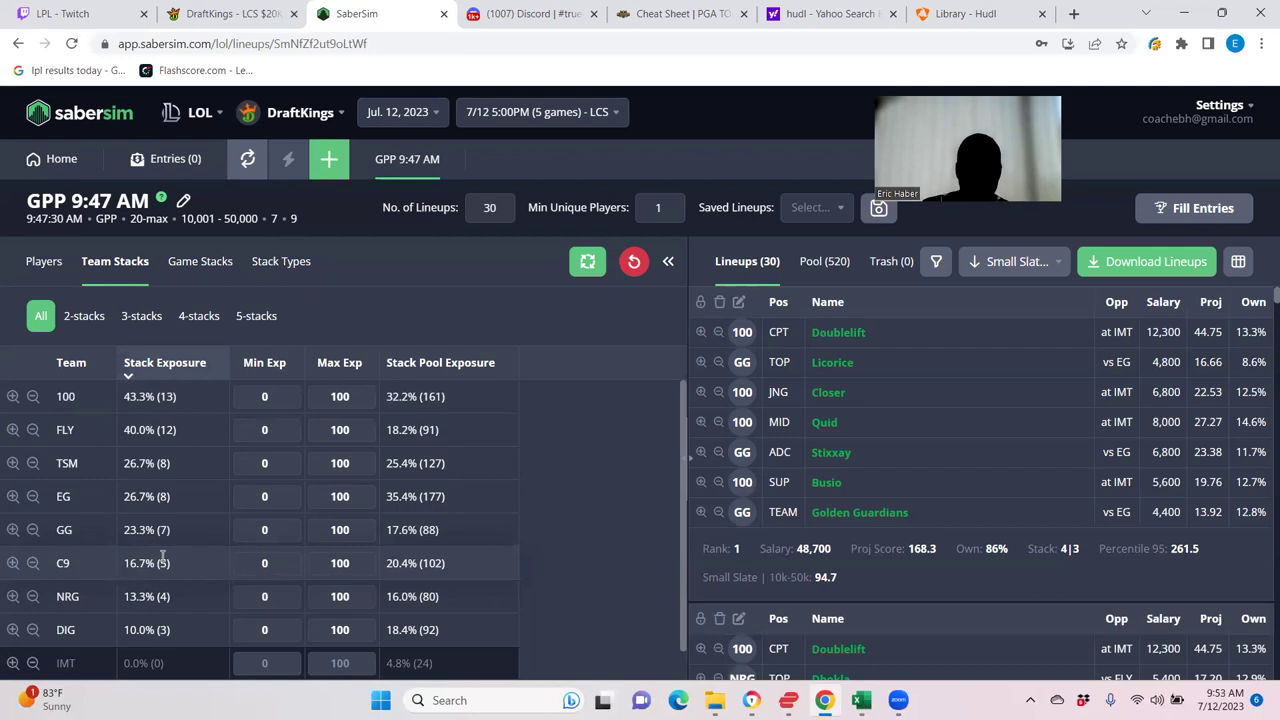
Give C9 a minimum stack exposure of 40, lifting C9 to 40.0% of lineups
scroll(761, 600, "down", 2)
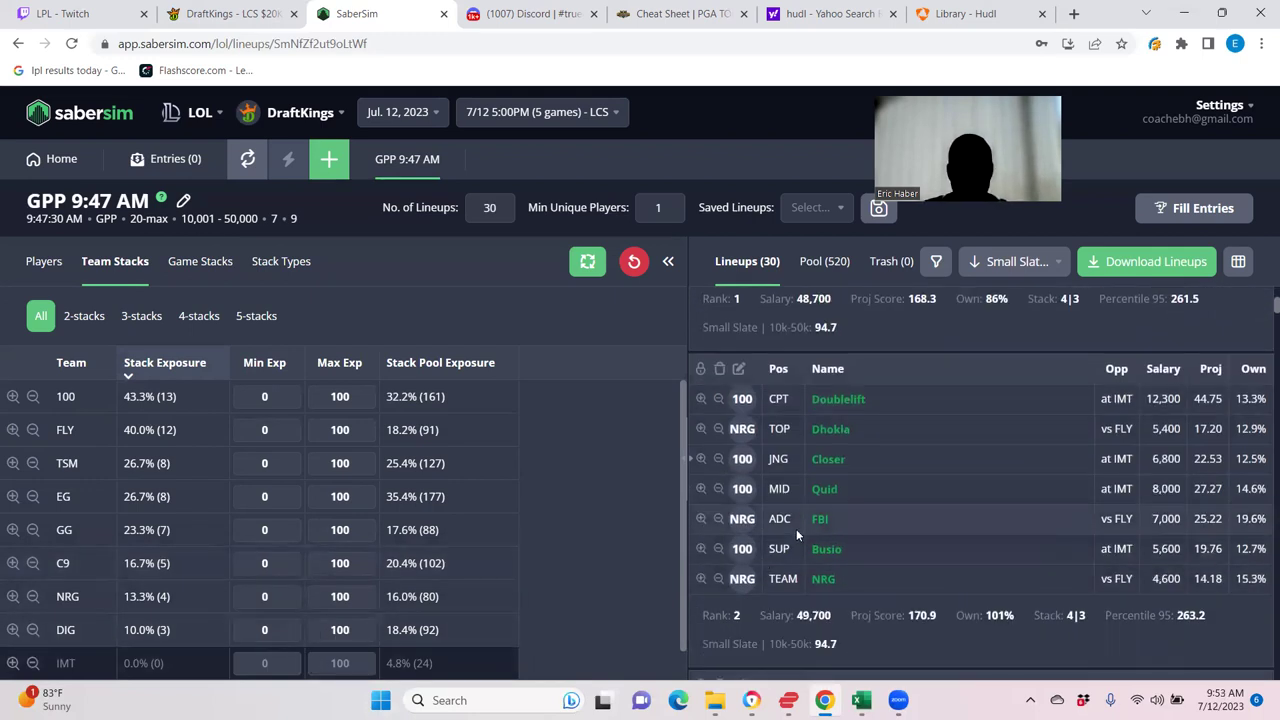
scroll(796, 529, "up", 2)
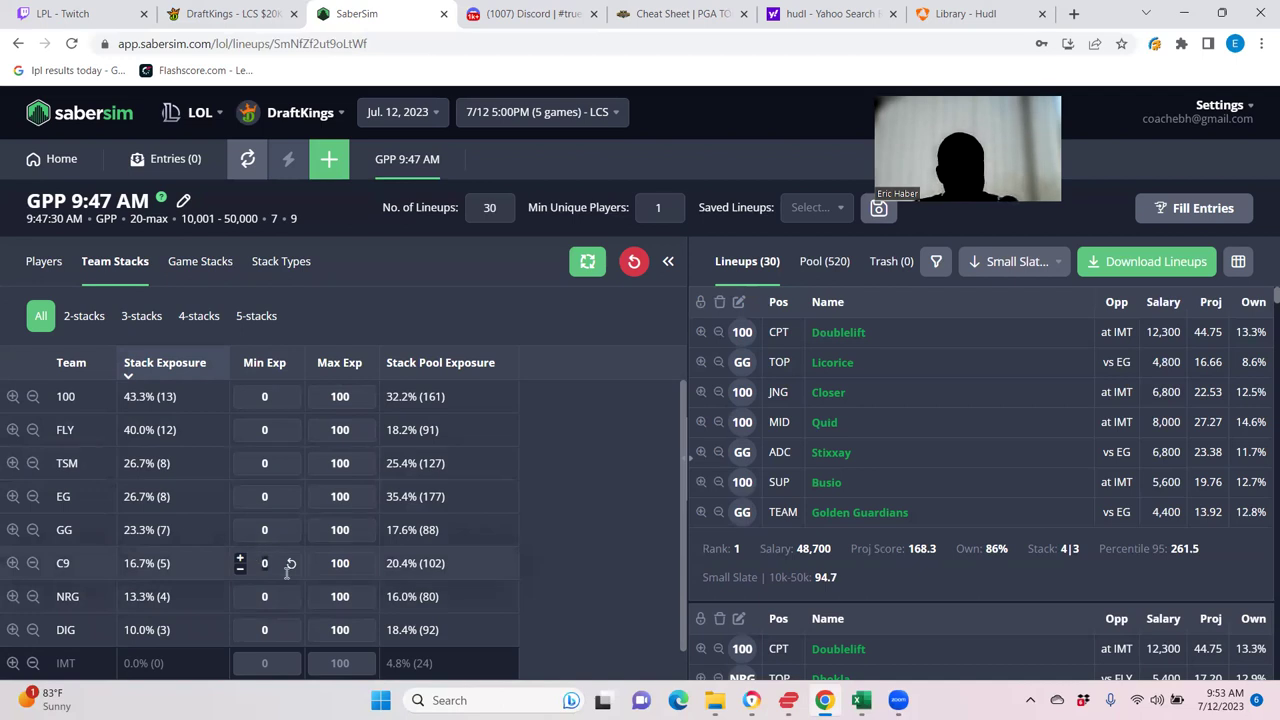
type("40")
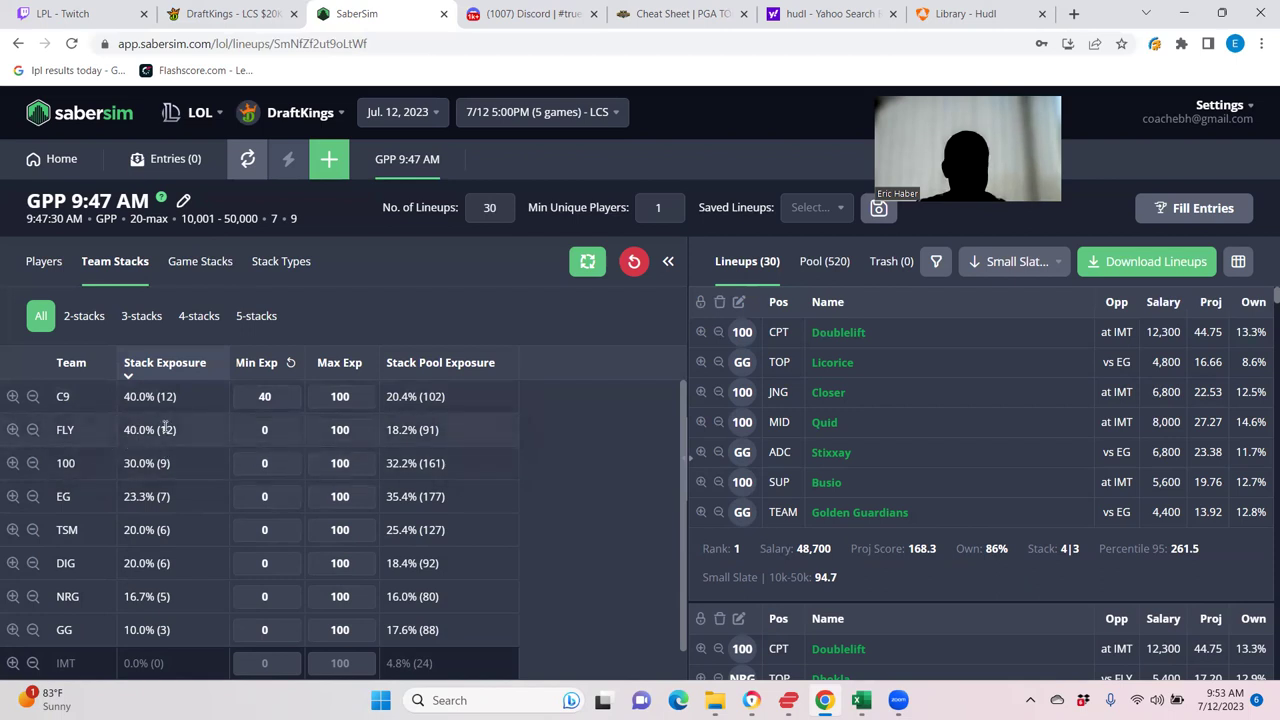
mouse_move(265, 440)
double_click(345, 445)
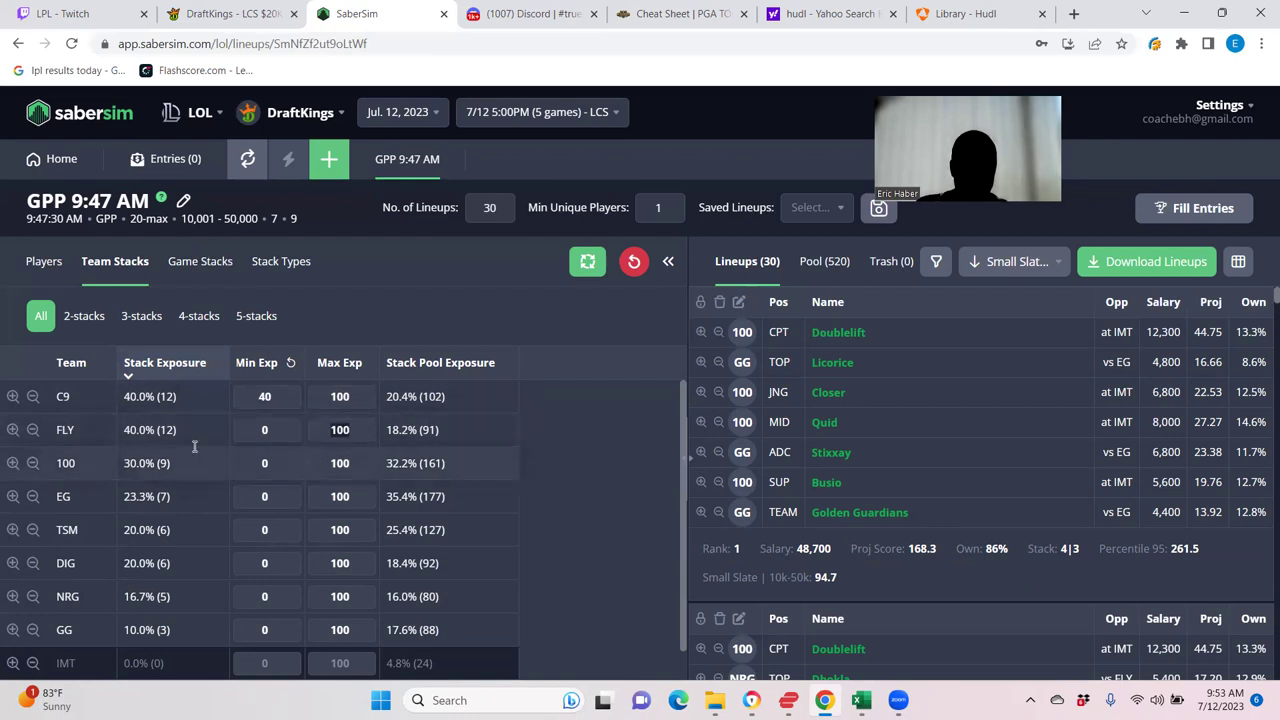
Cap FLY's and NRG's maximum team stack exposure at 0
type("0")
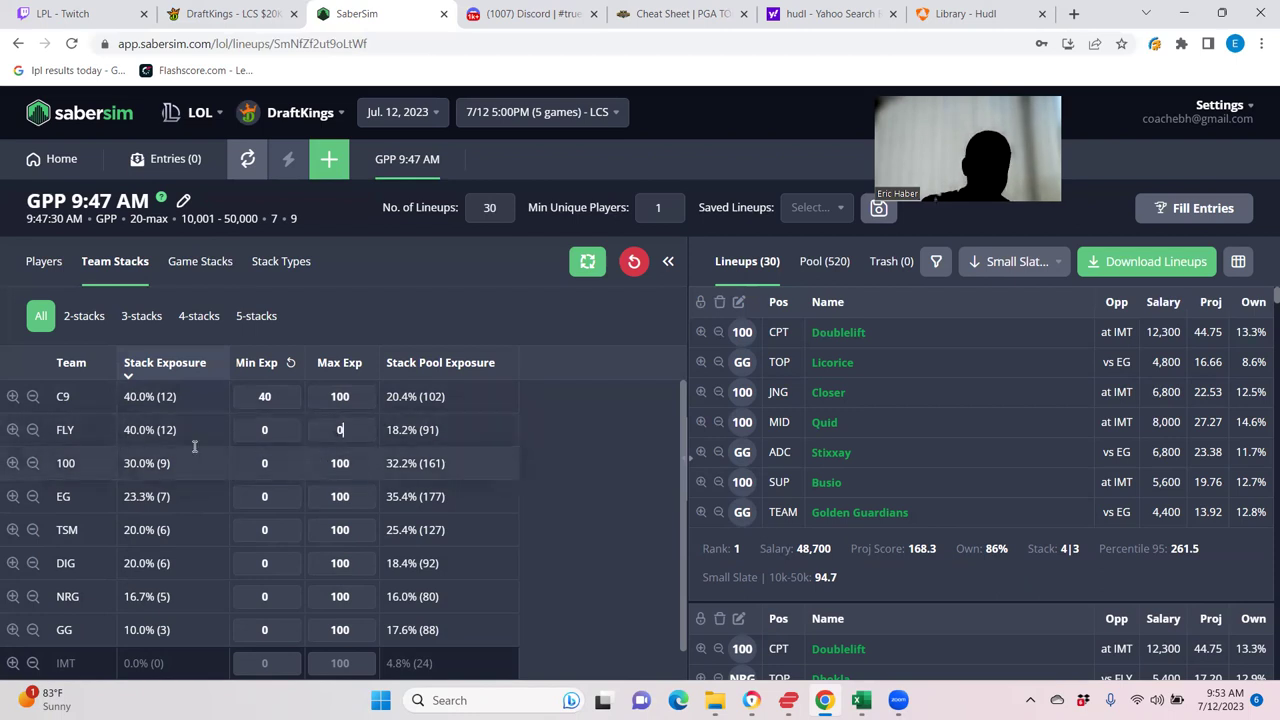
left_click(354, 505)
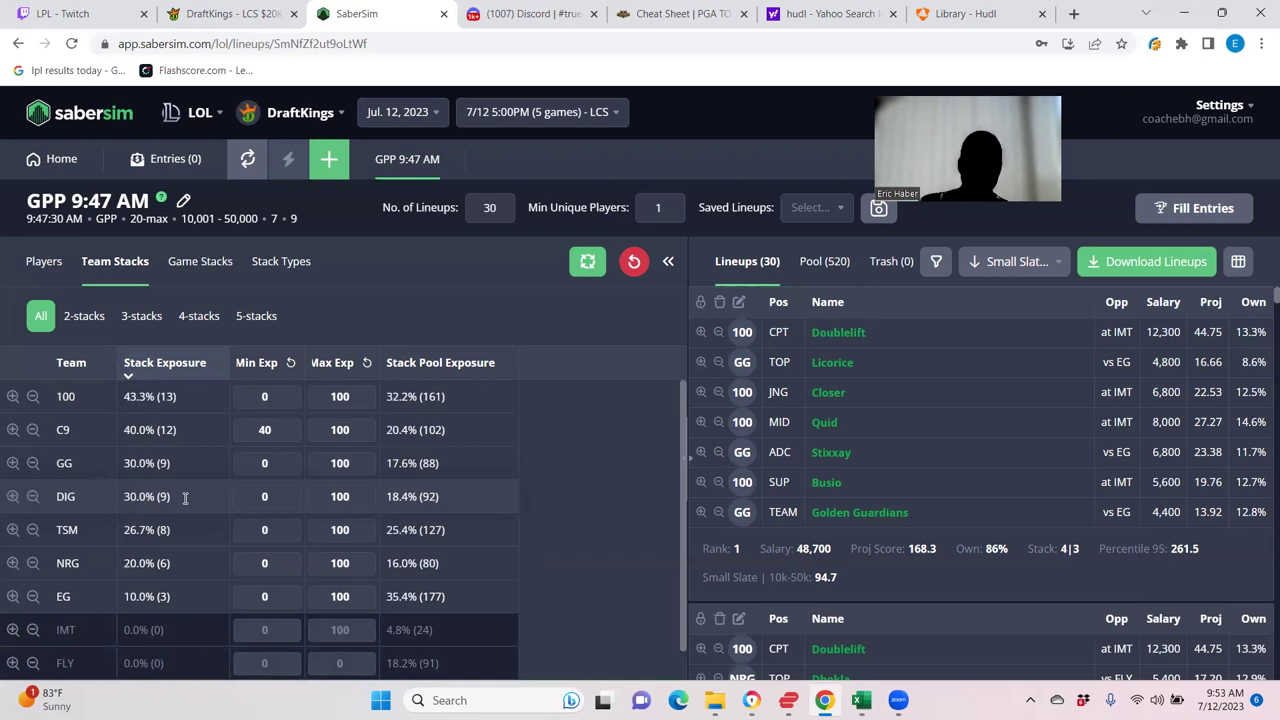
scroll(920, 515, "down", 3)
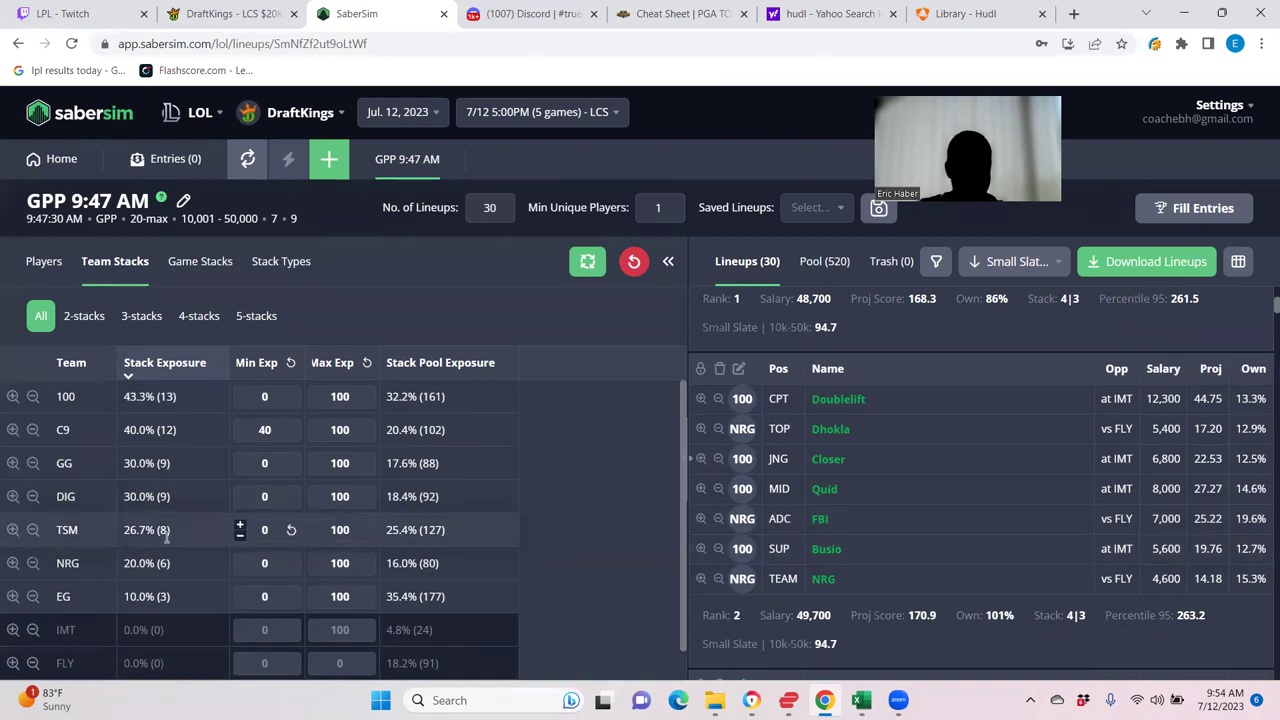
double_click(323, 565)
type("0")
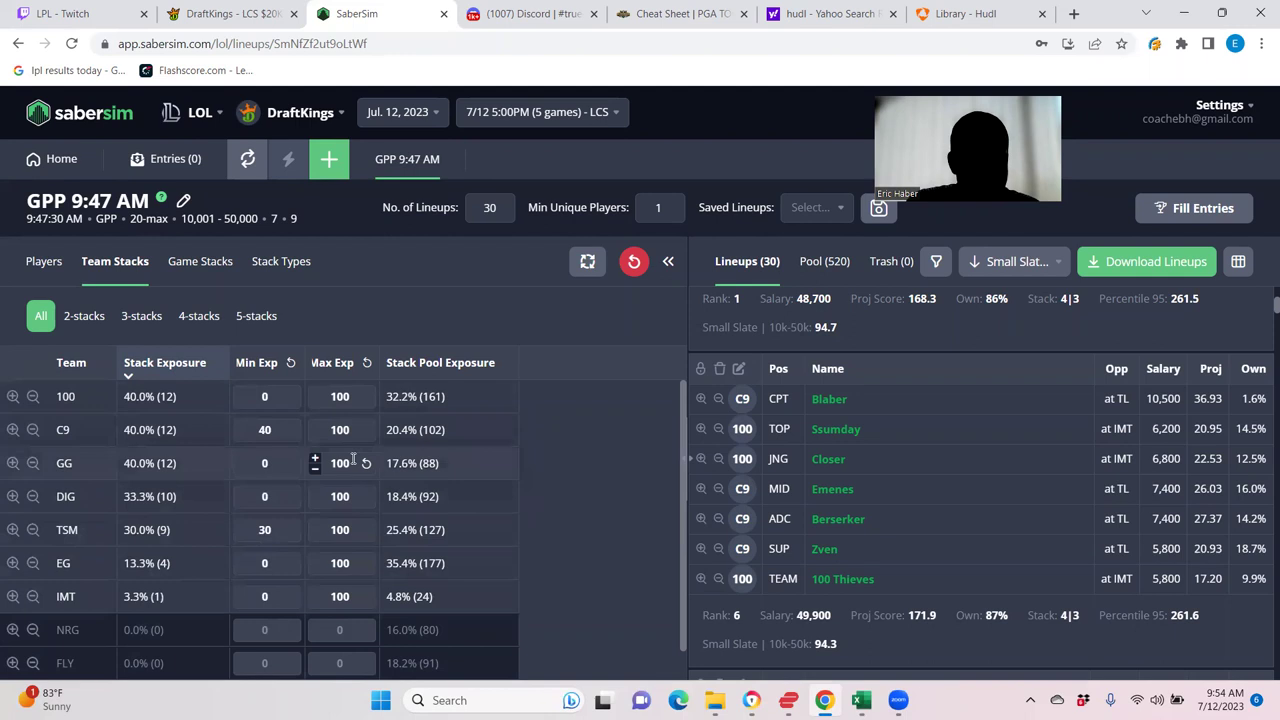
Cap GG's maximum stack exposure at 30 and DIG's at 20, applying each change
left_click(318, 466)
type("30")
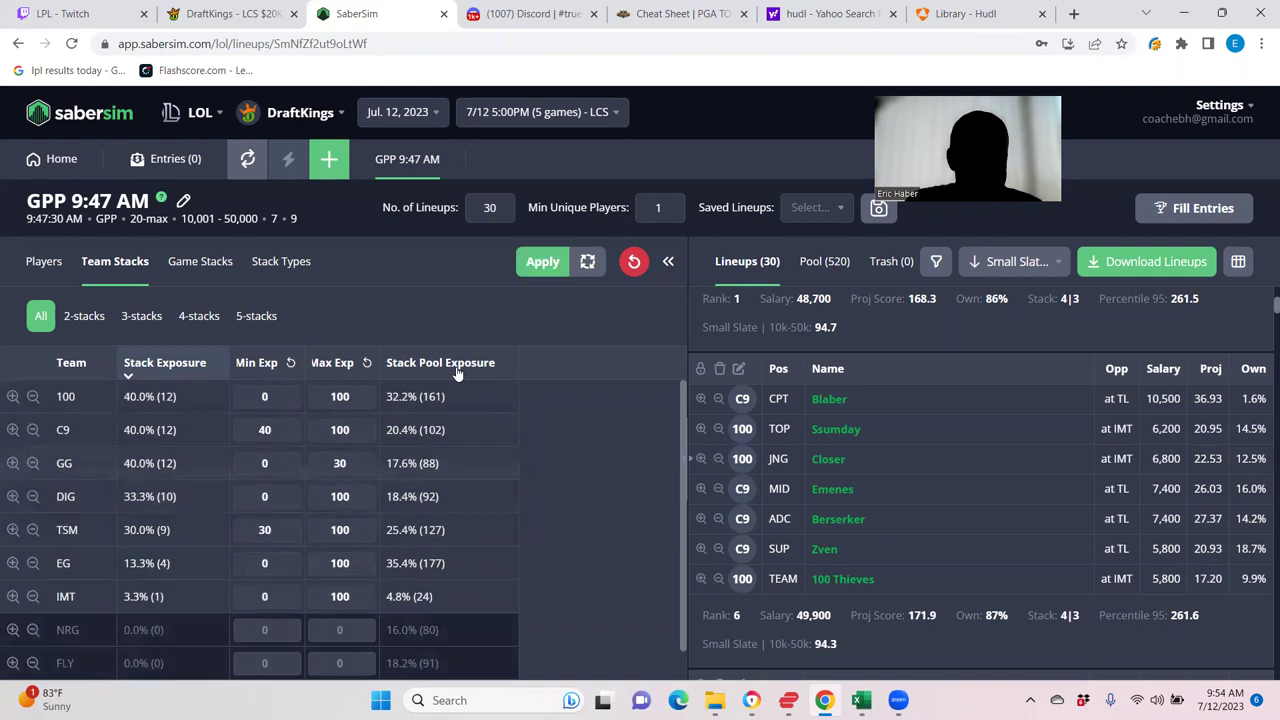
left_click(542, 262)
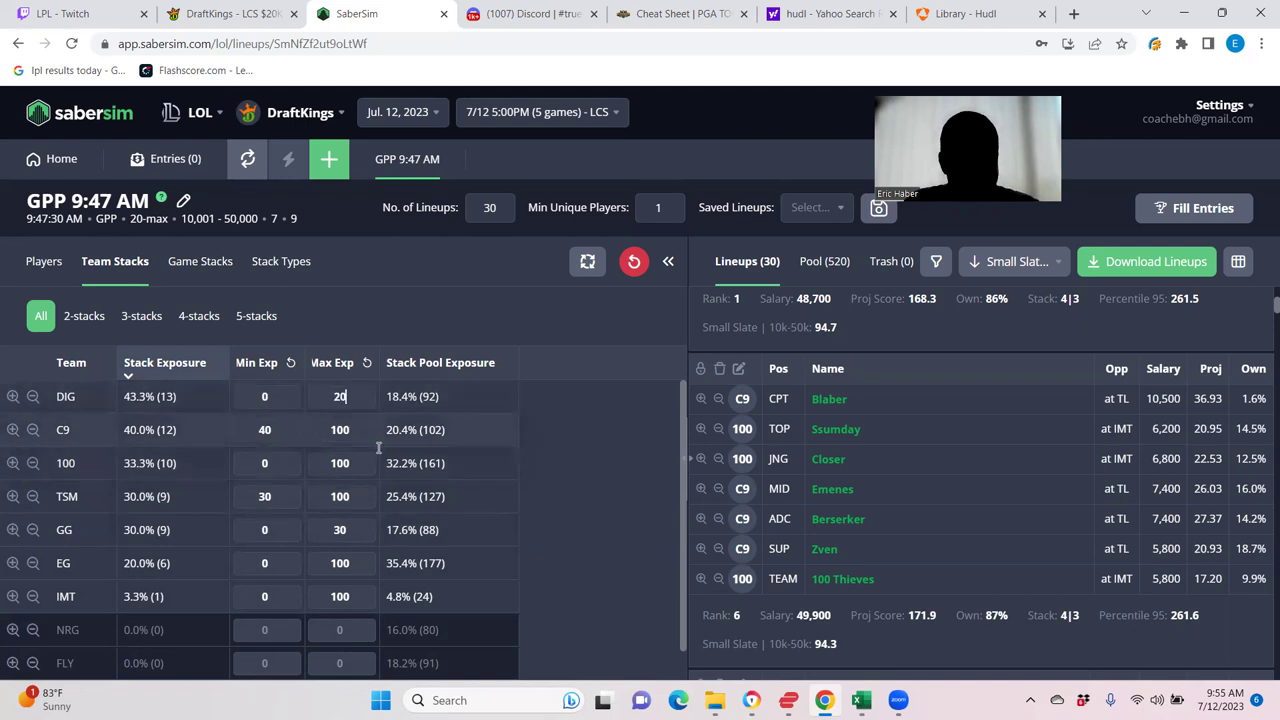
left_click(350, 460)
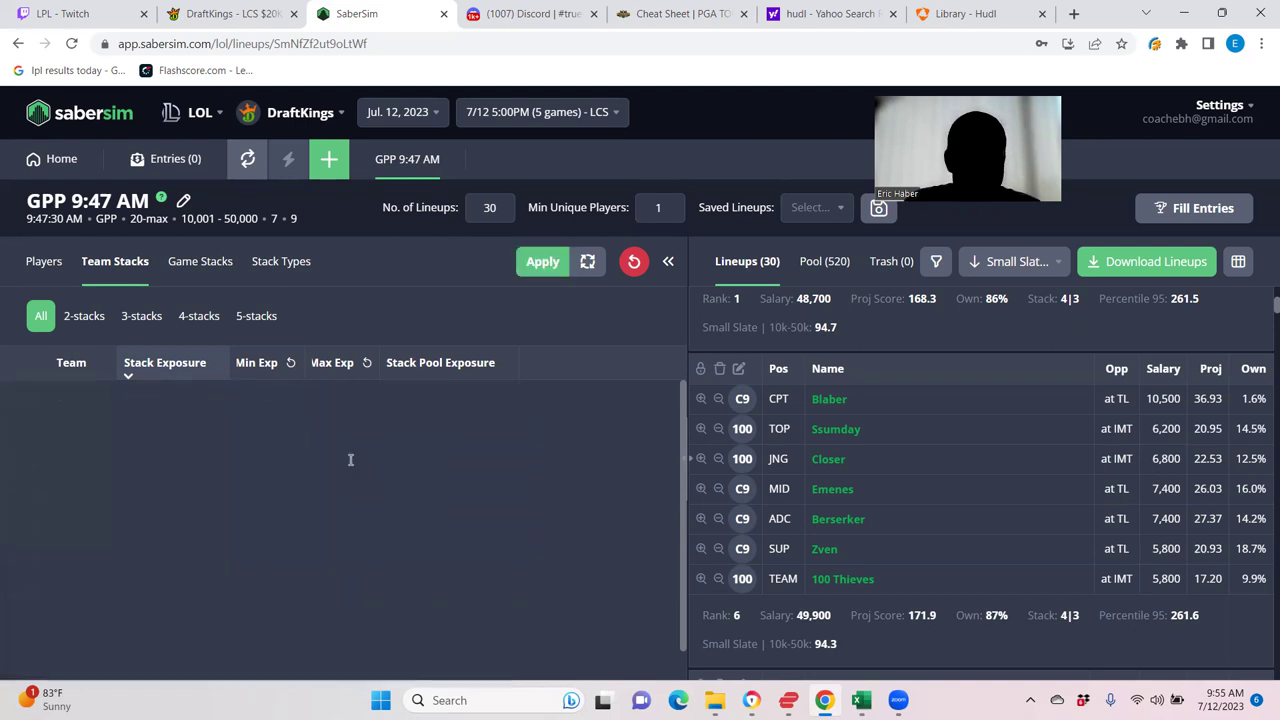
left_click(542, 261)
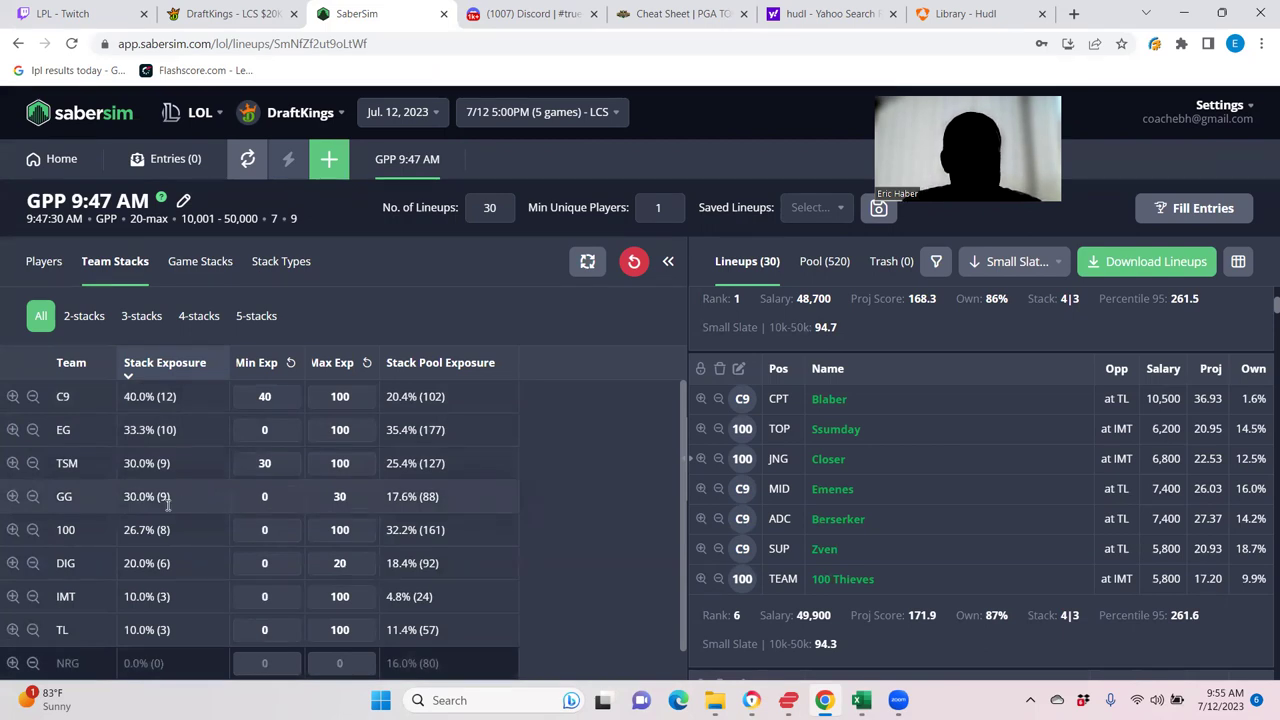
Reset all stack and player adjustments, then cap NRG's max stack exposure at 0
left_click(633, 263)
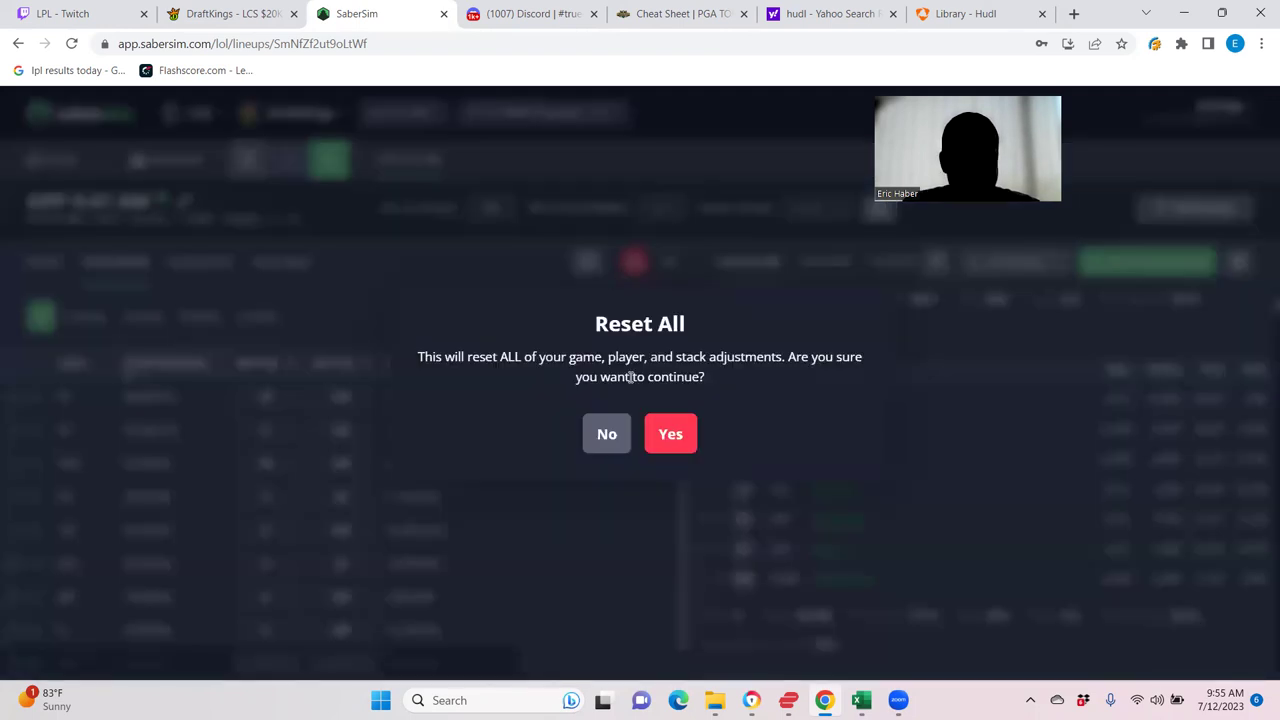
left_click(553, 415)
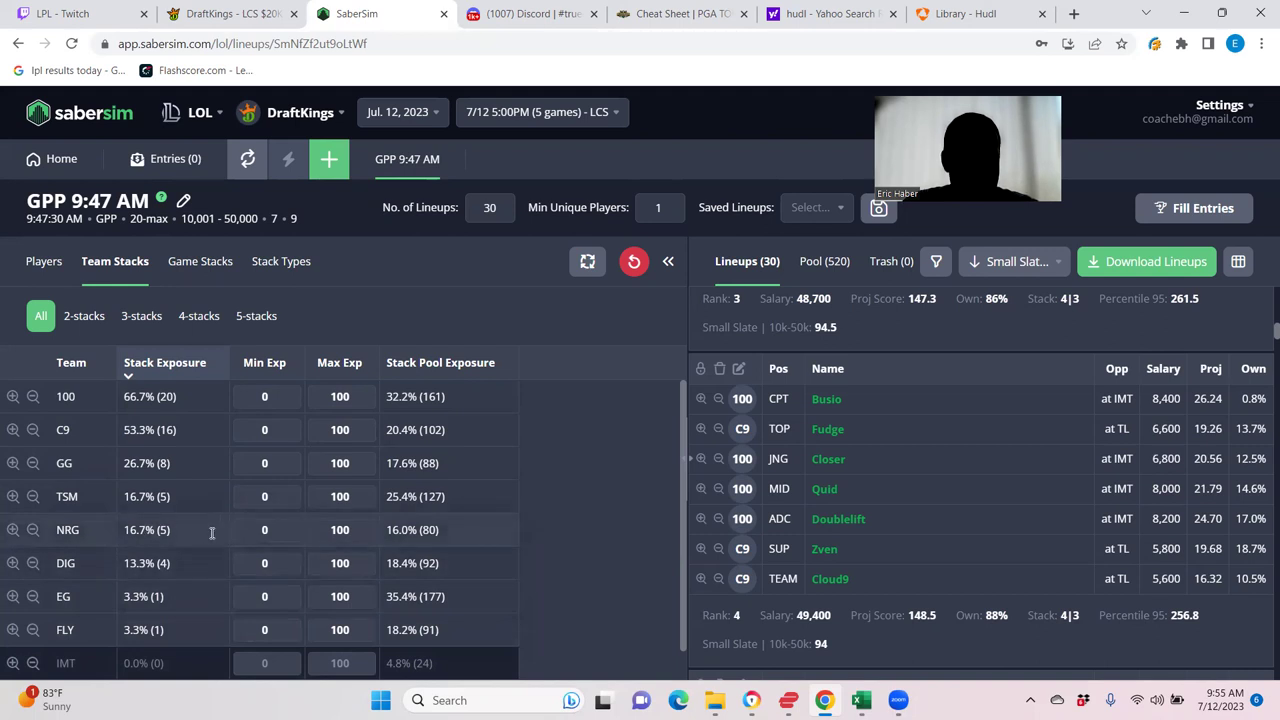
double_click(321, 529)
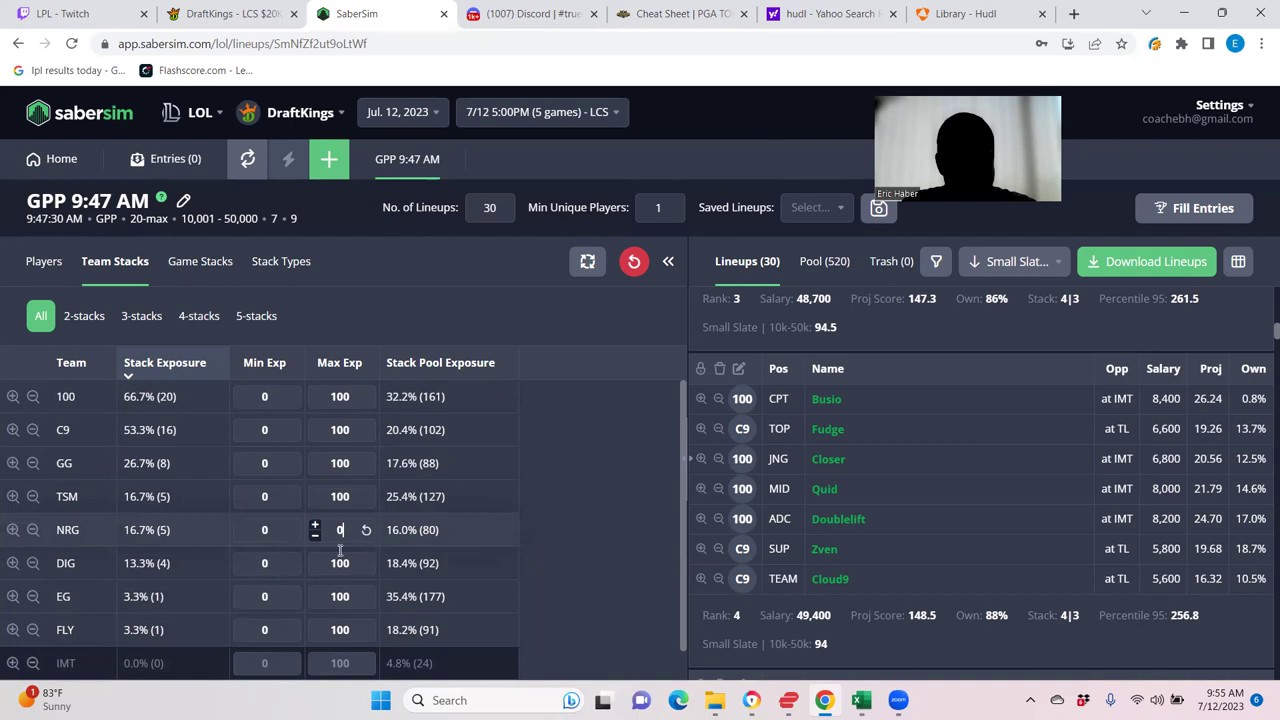
type("0")
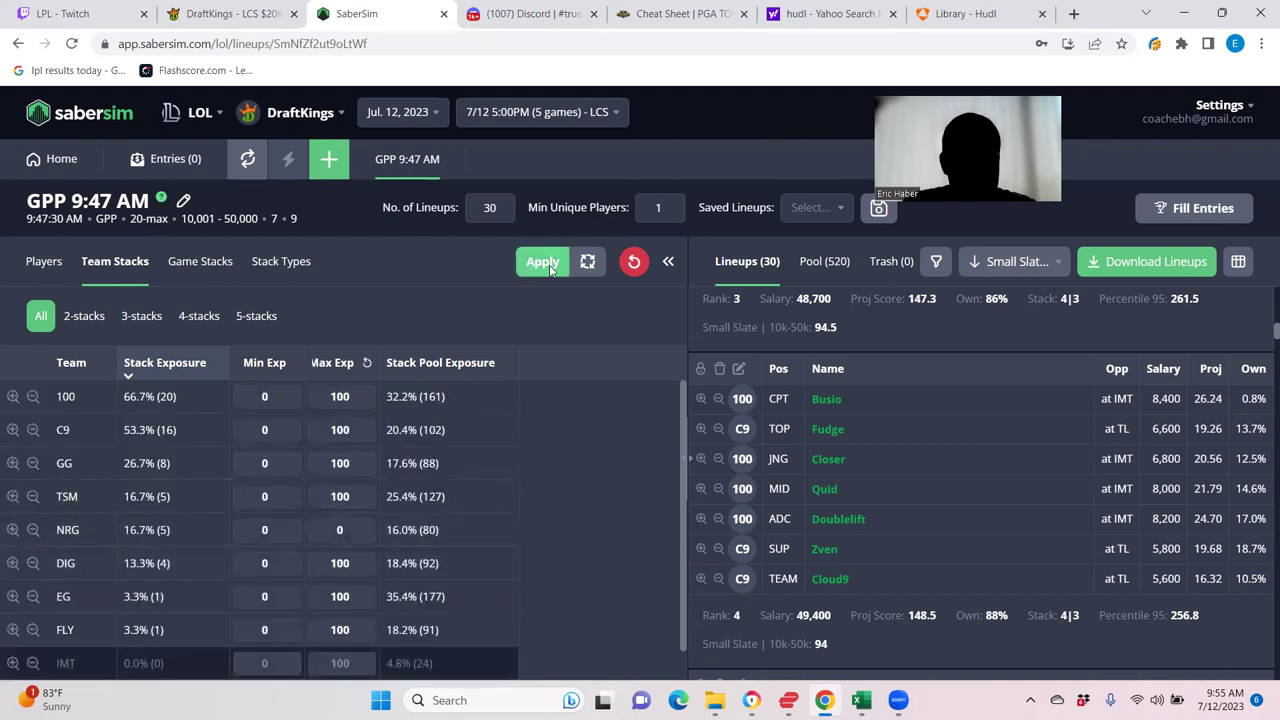
left_click(542, 261)
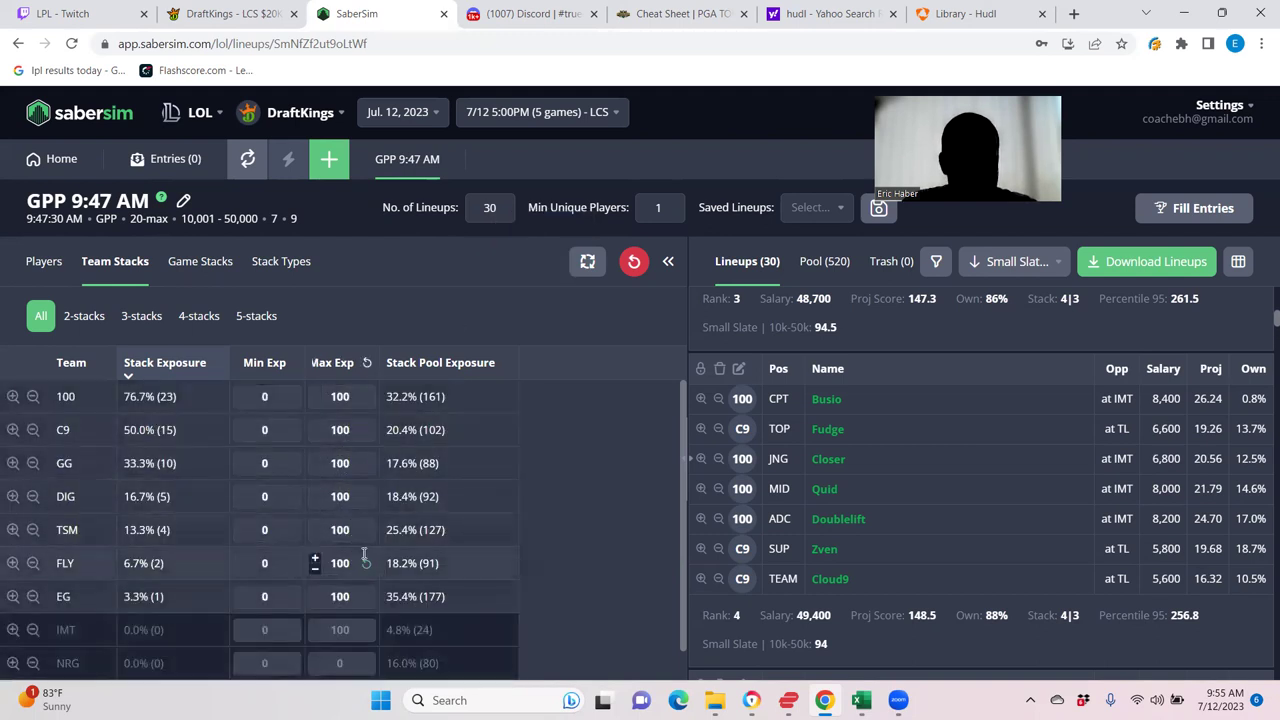
Cap FLY's maximum stack exposure at 0 and apply the limits
double_click(339, 562)
key("BackSpace")
type("0")
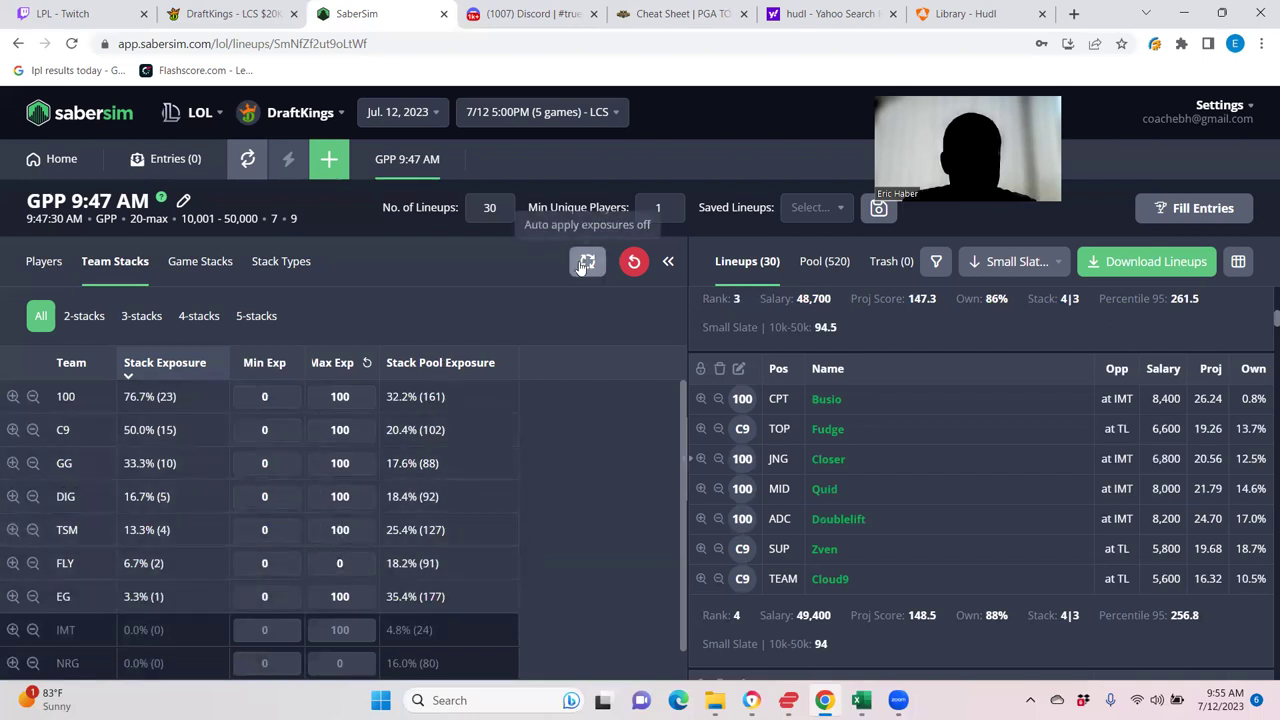
left_click(587, 261)
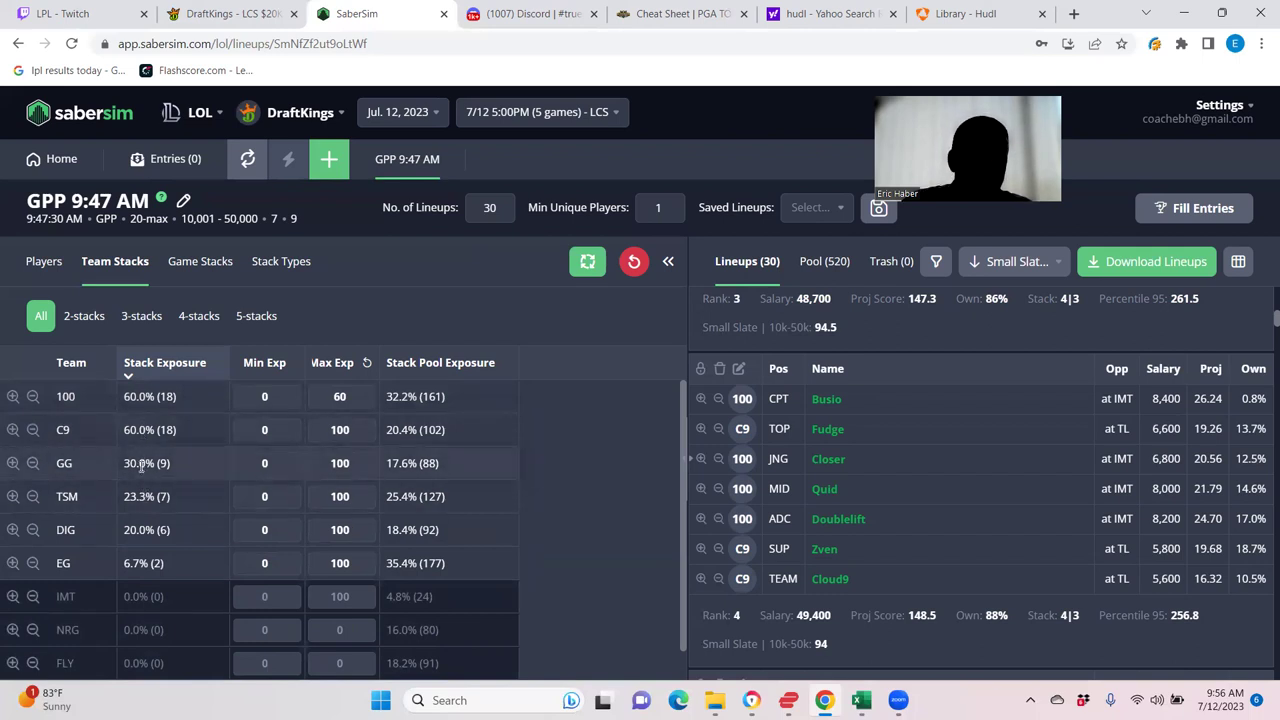
Set 4|2 stacks to 0 max exposure so every lineup is a 4|3 stack
left_click(285, 262)
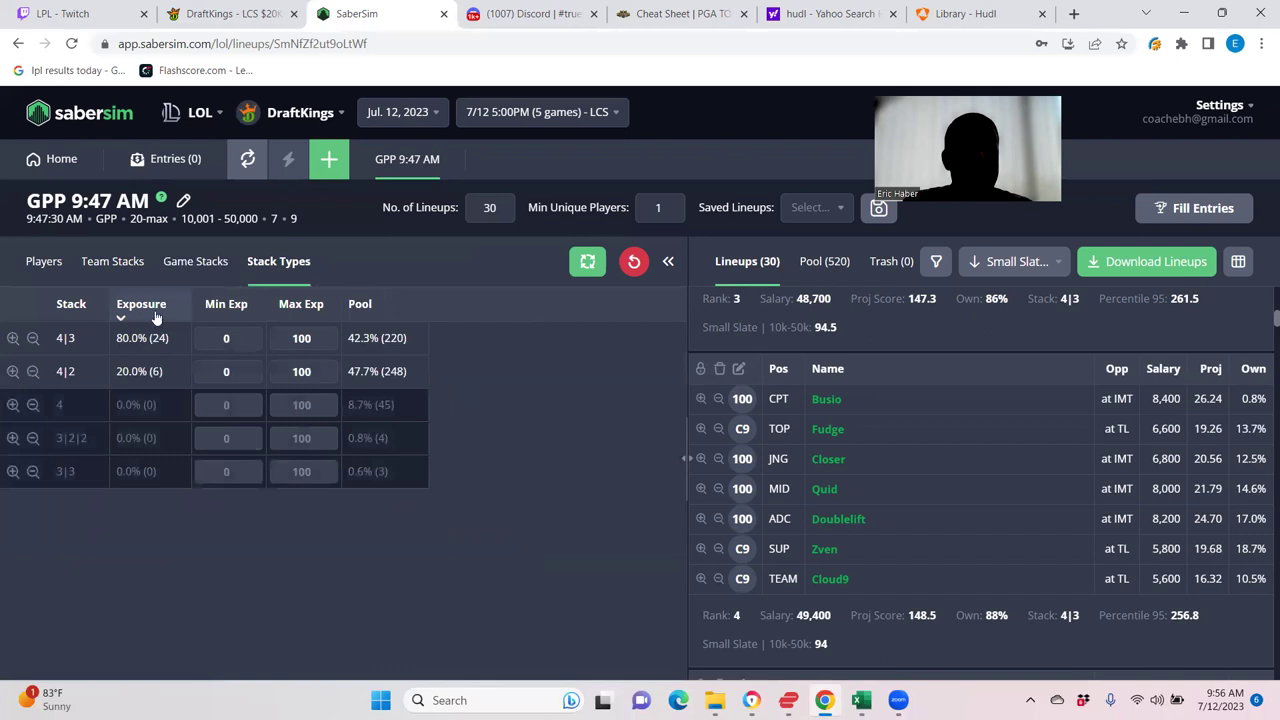
left_click(277, 377)
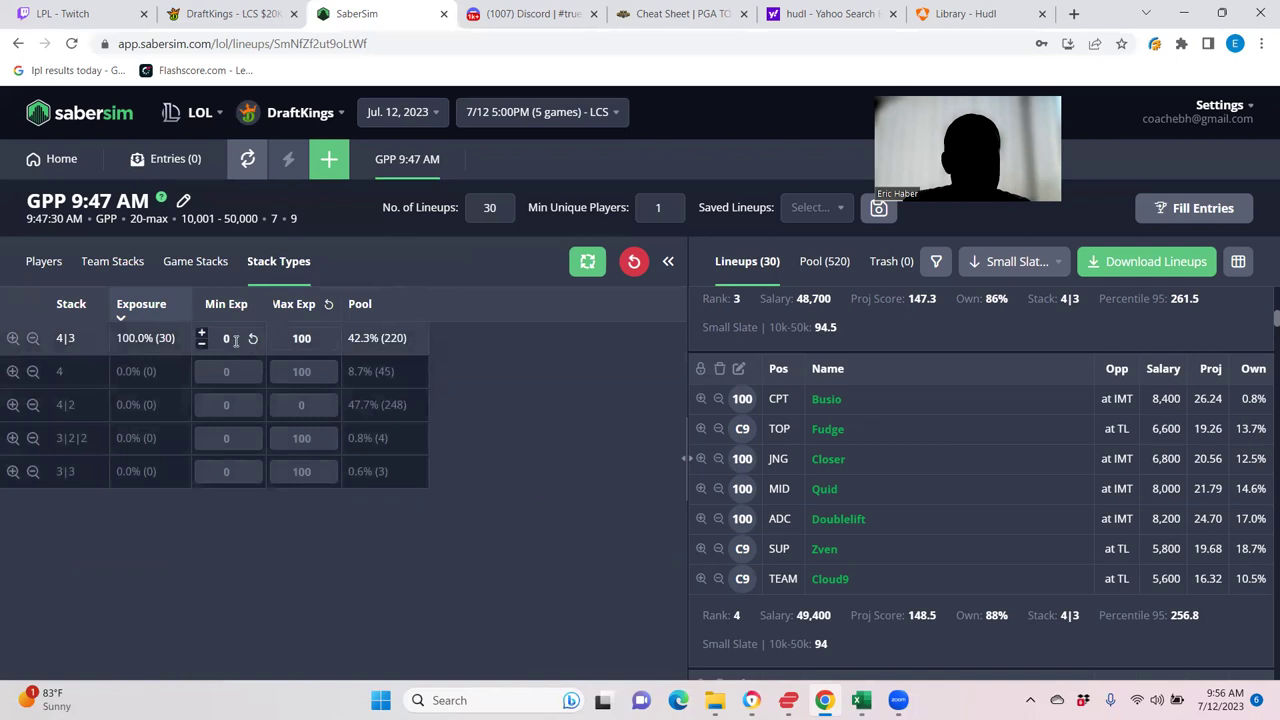
left_click(113, 261)
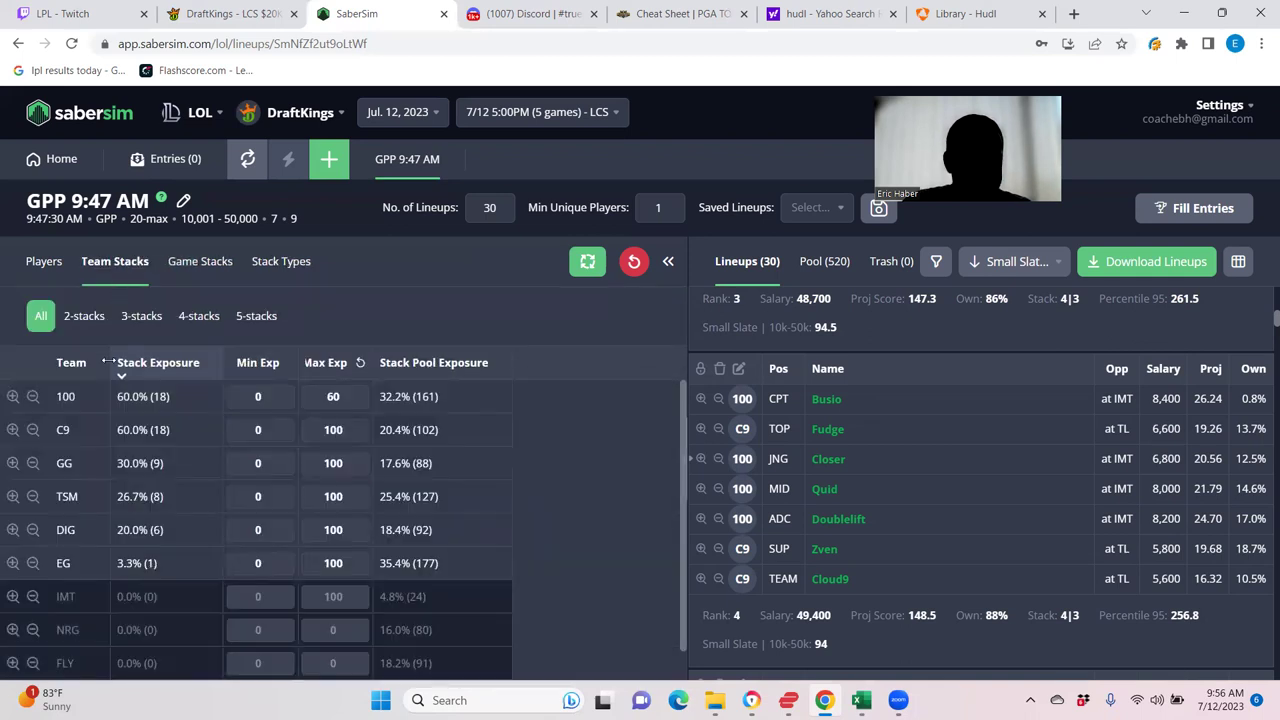
Remove Zven, Chime, Busio, Eyla, Hauntzer and Ssumday from the captain pool
left_click(46, 262)
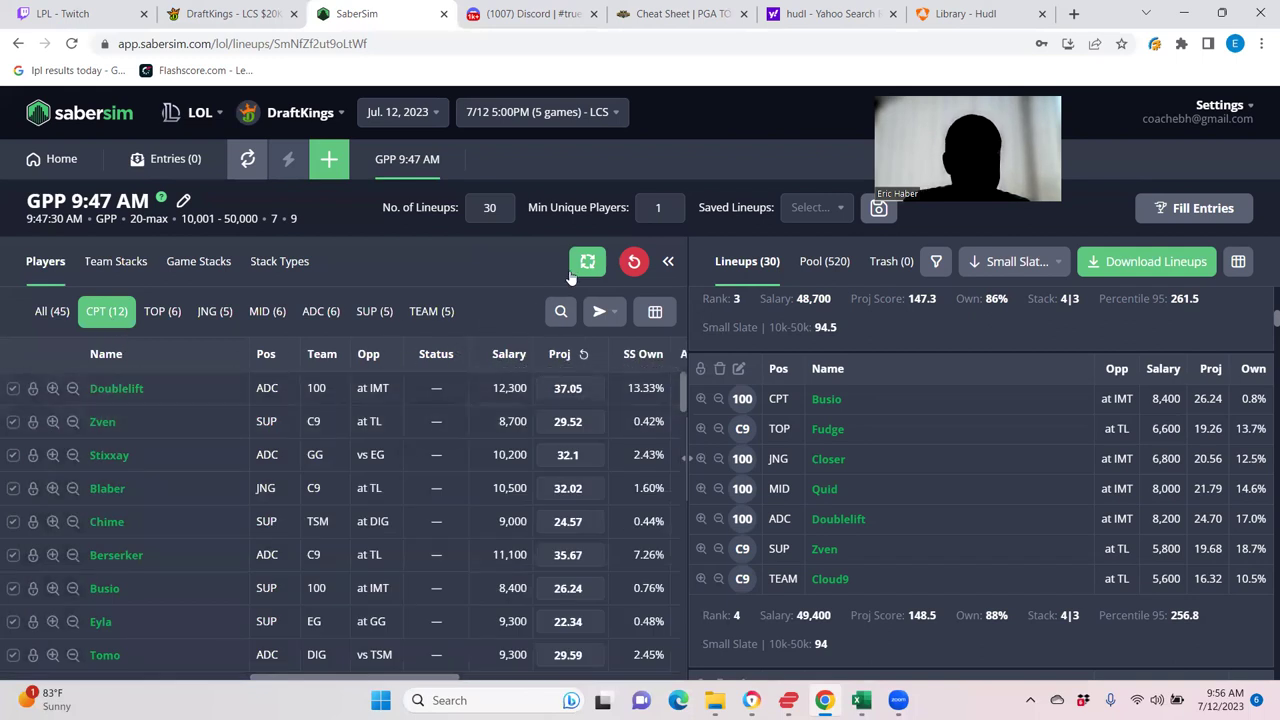
left_click(13, 424)
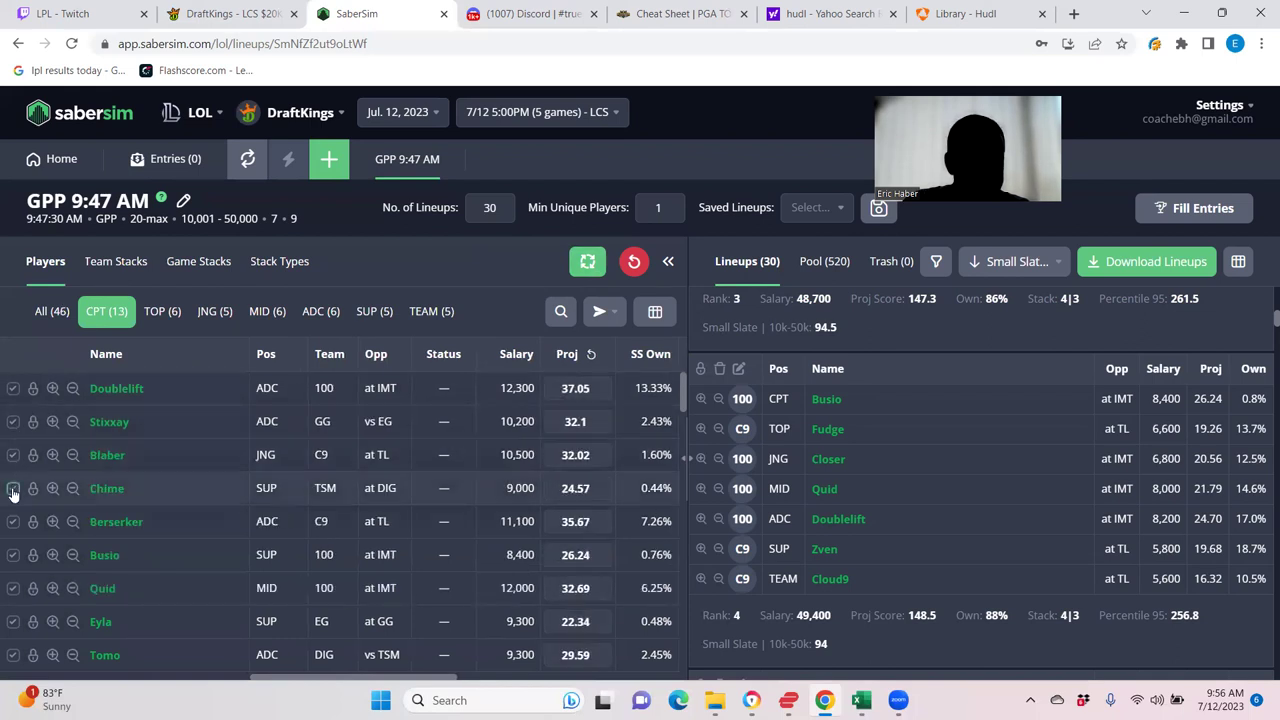
left_click(13, 489)
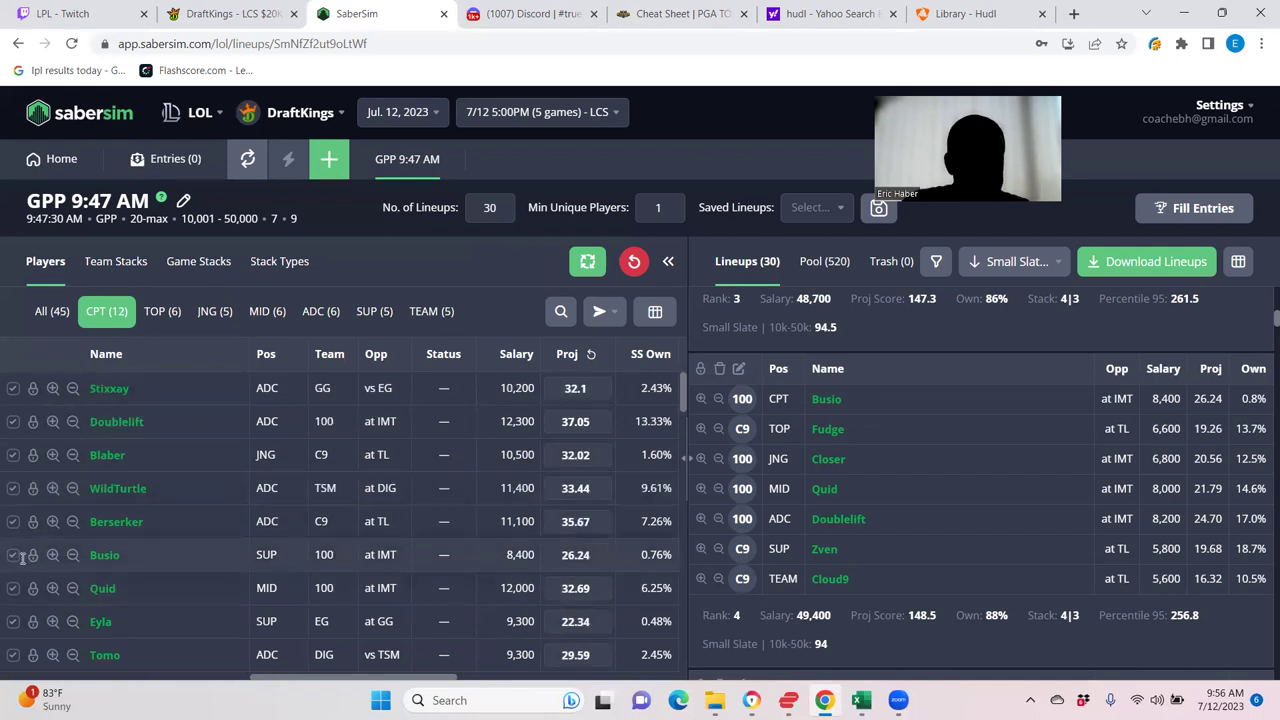
left_click(14, 556)
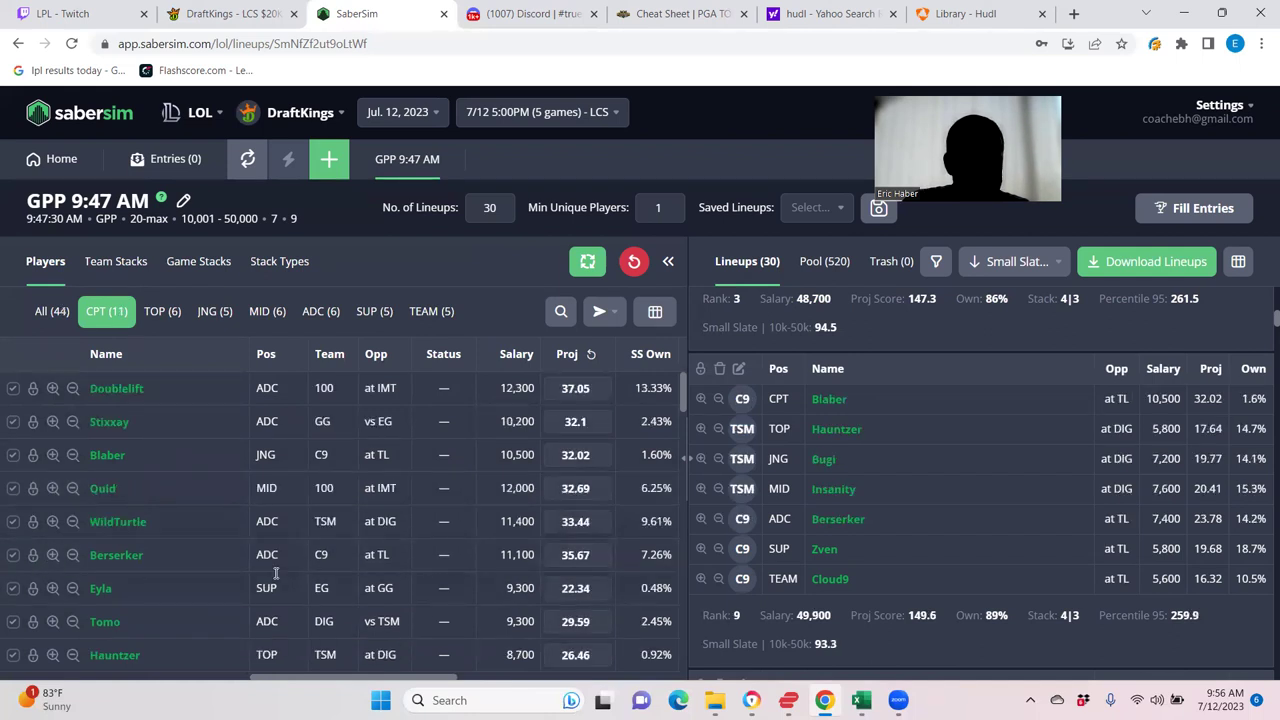
scroll(275, 573, "down", 2)
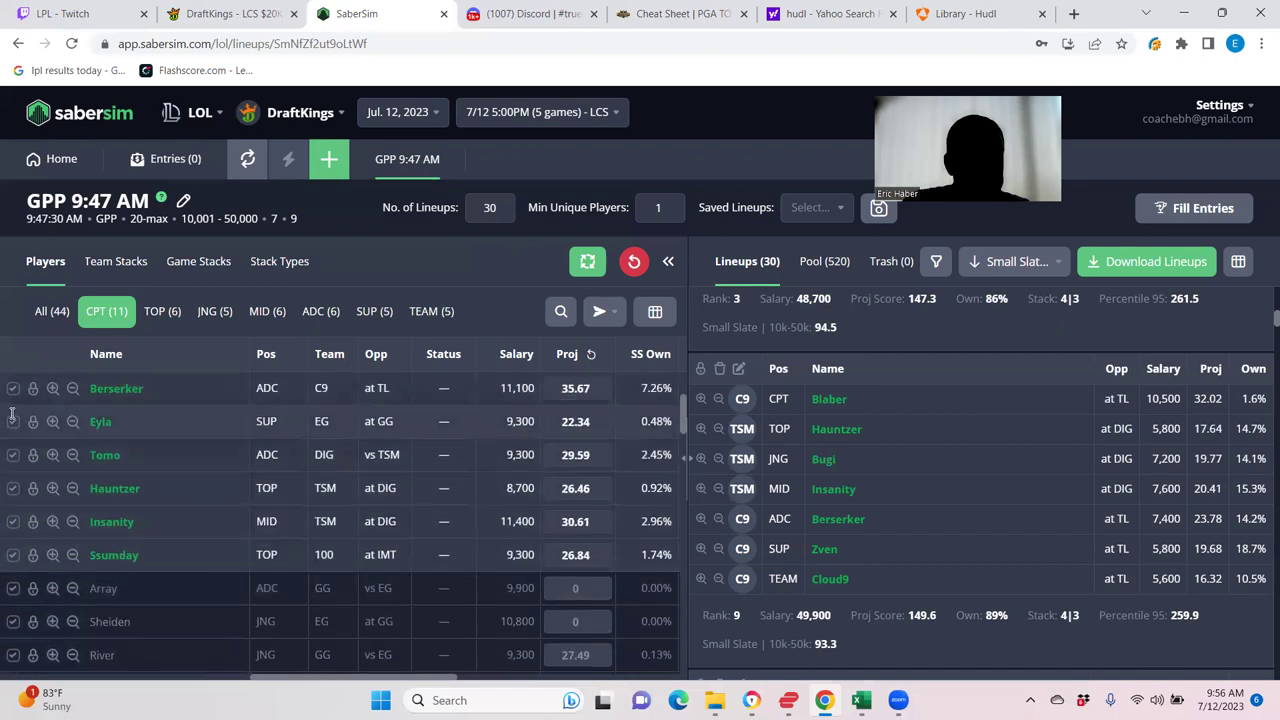
left_click(13, 421)
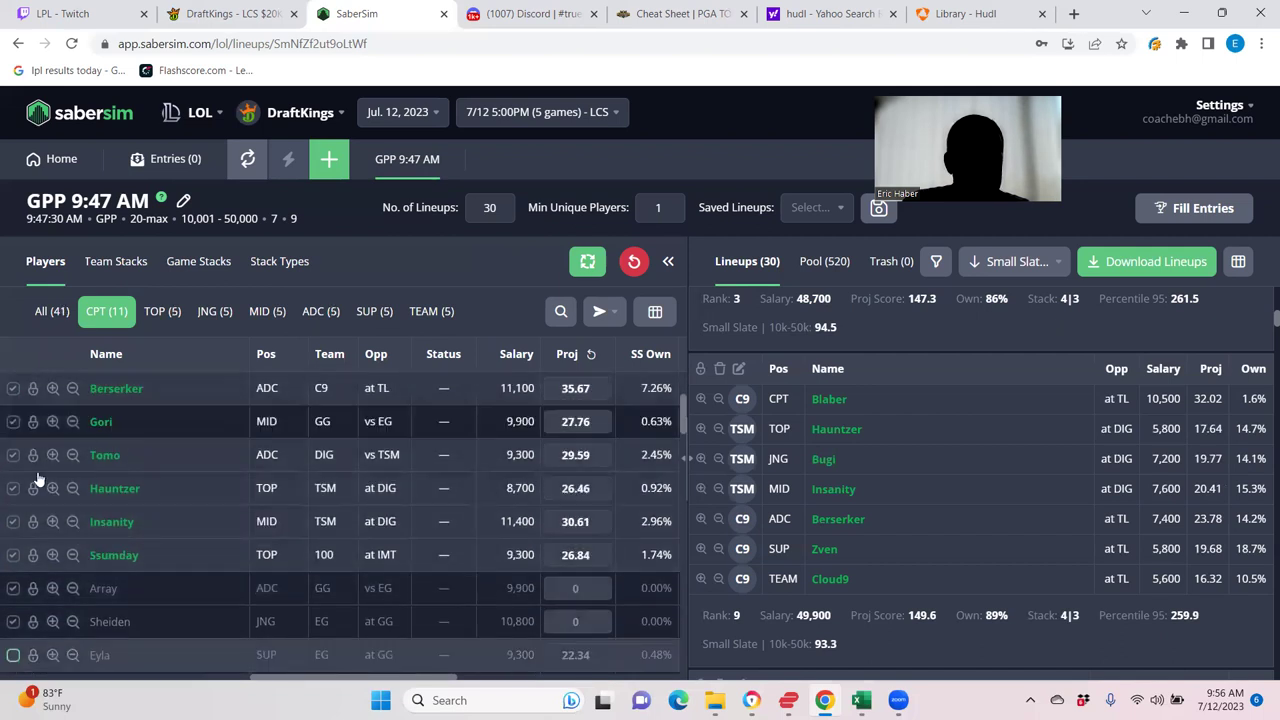
left_click(13, 489)
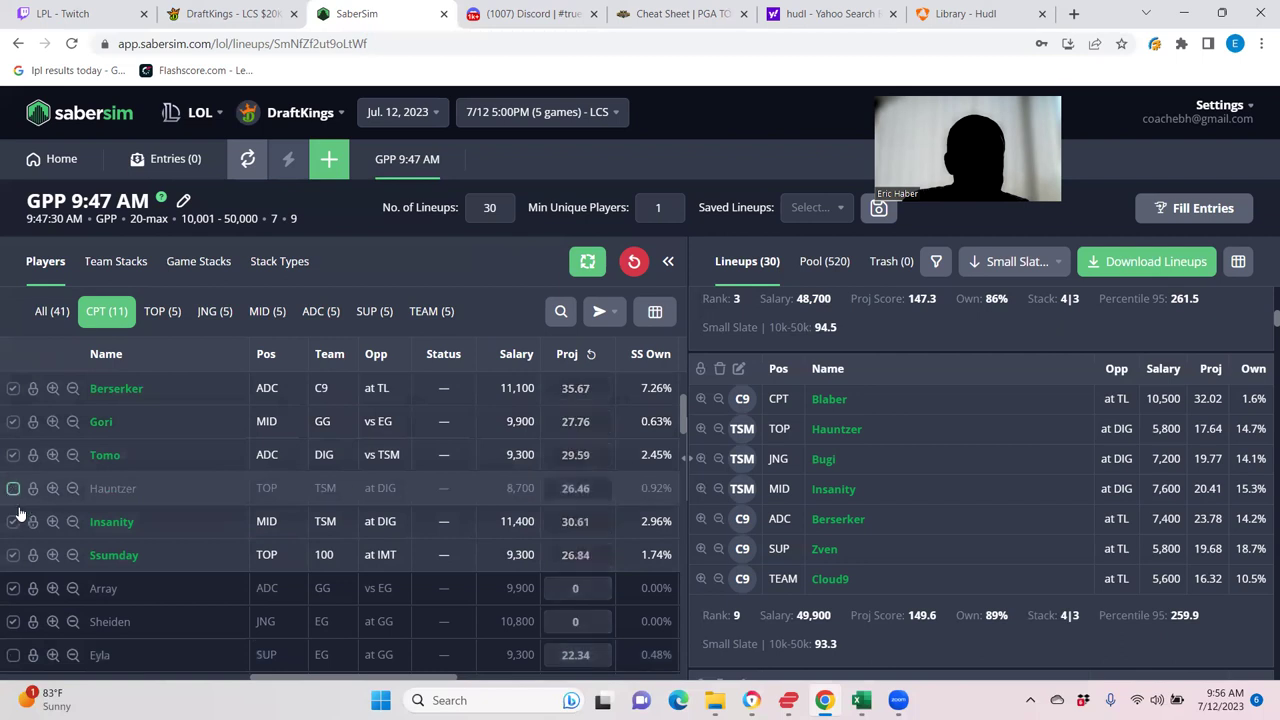
left_click(13, 554)
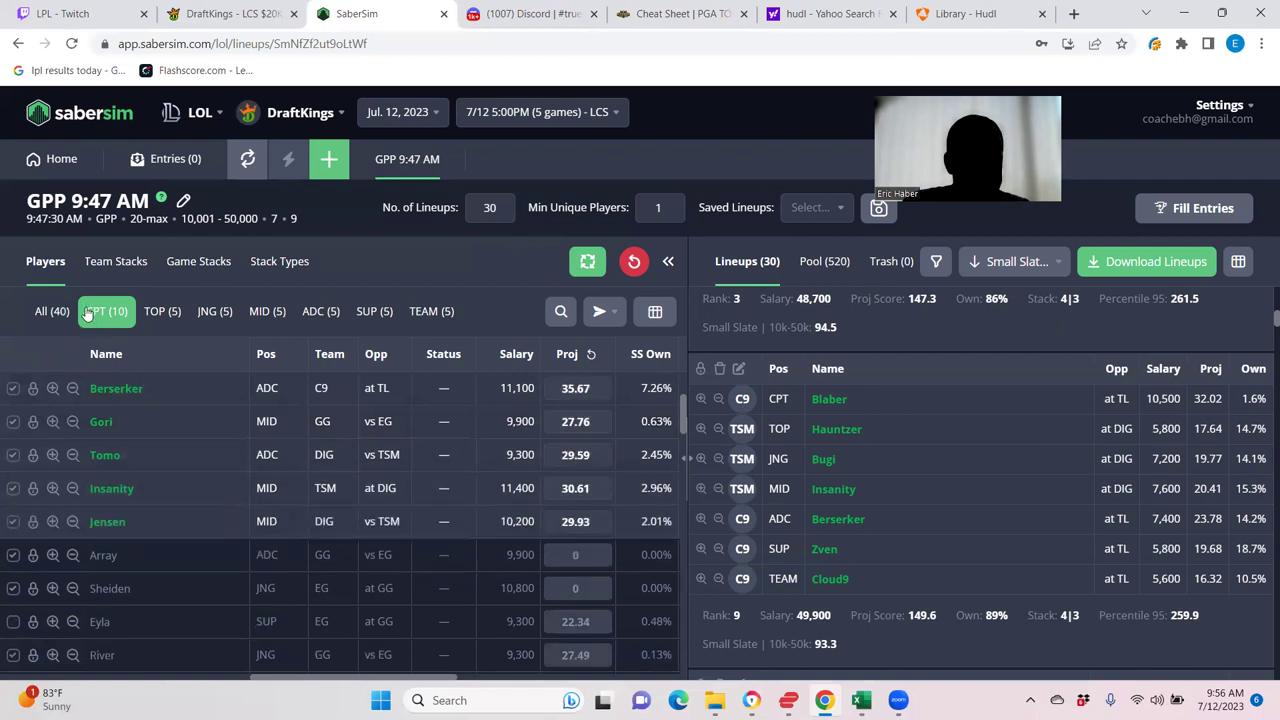
left_click(124, 264)
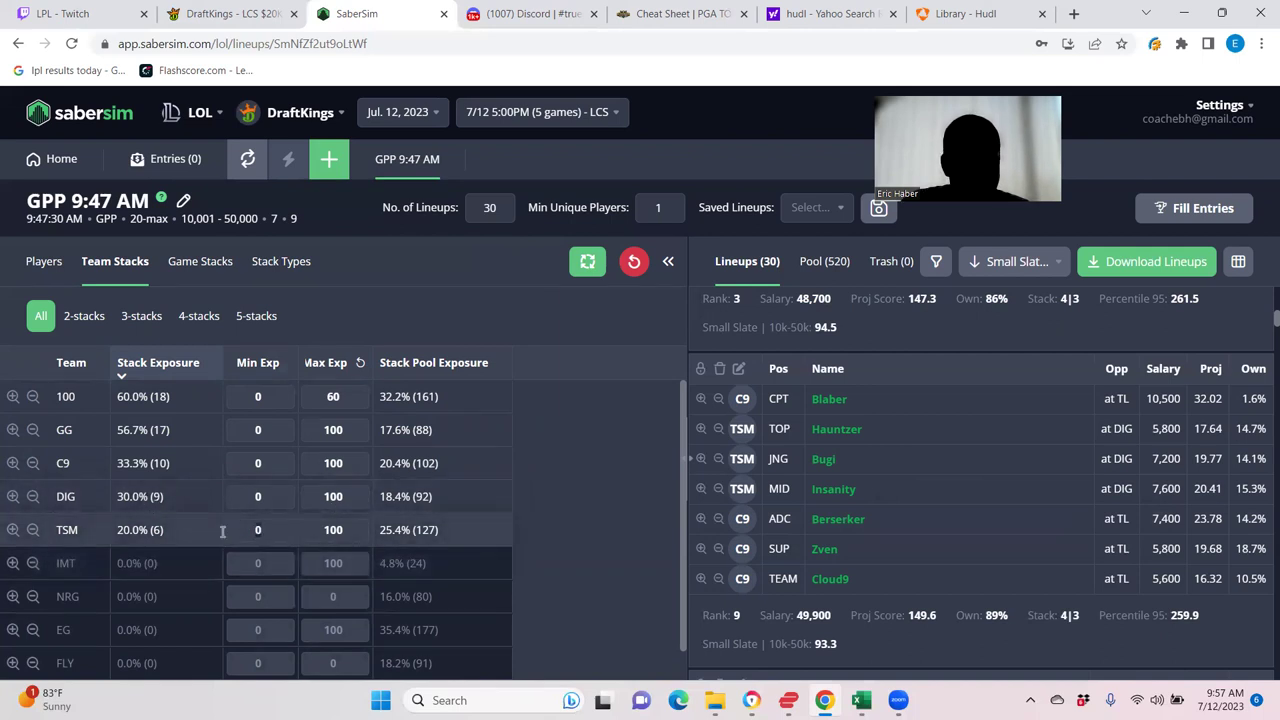
Set TSM and C9 minimum stack exposure to 30 and cap GG at 30
type("0")
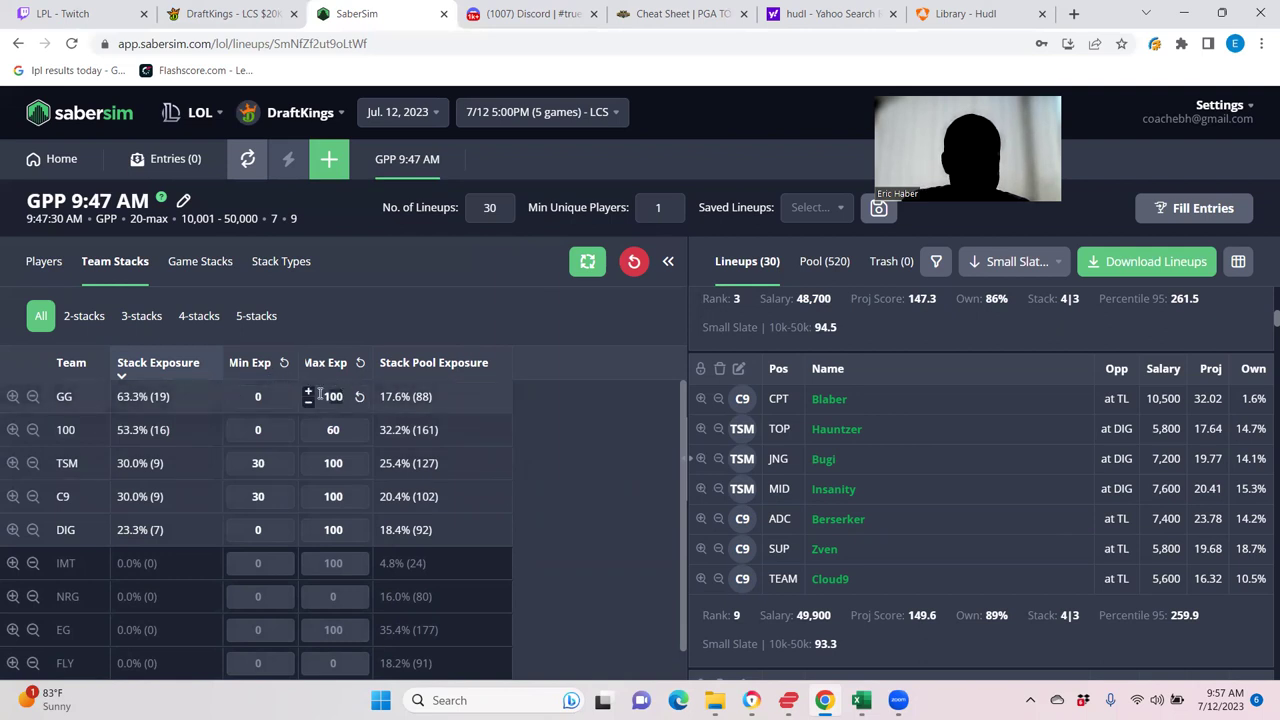
double_click(333, 396)
type("30")
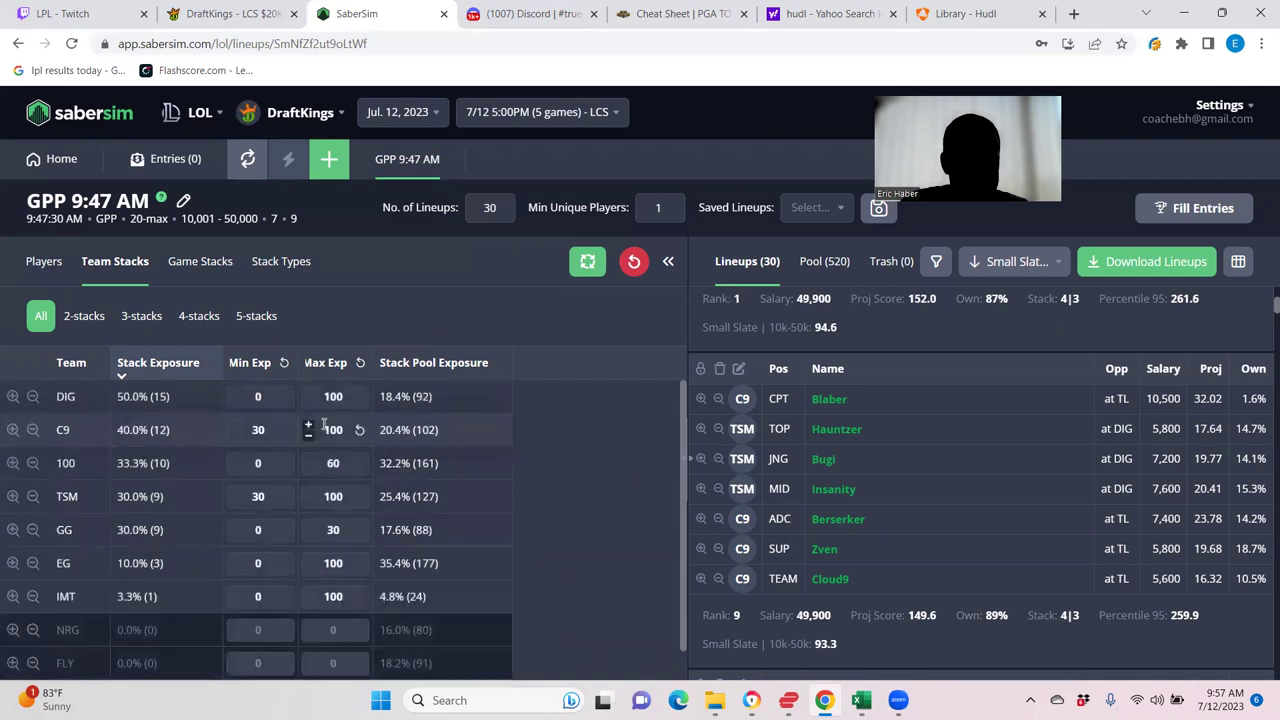
Reset all adjustments and remove Zven, Busio and Ssumday from the captain pool
left_click(640, 265)
left_click(652, 432)
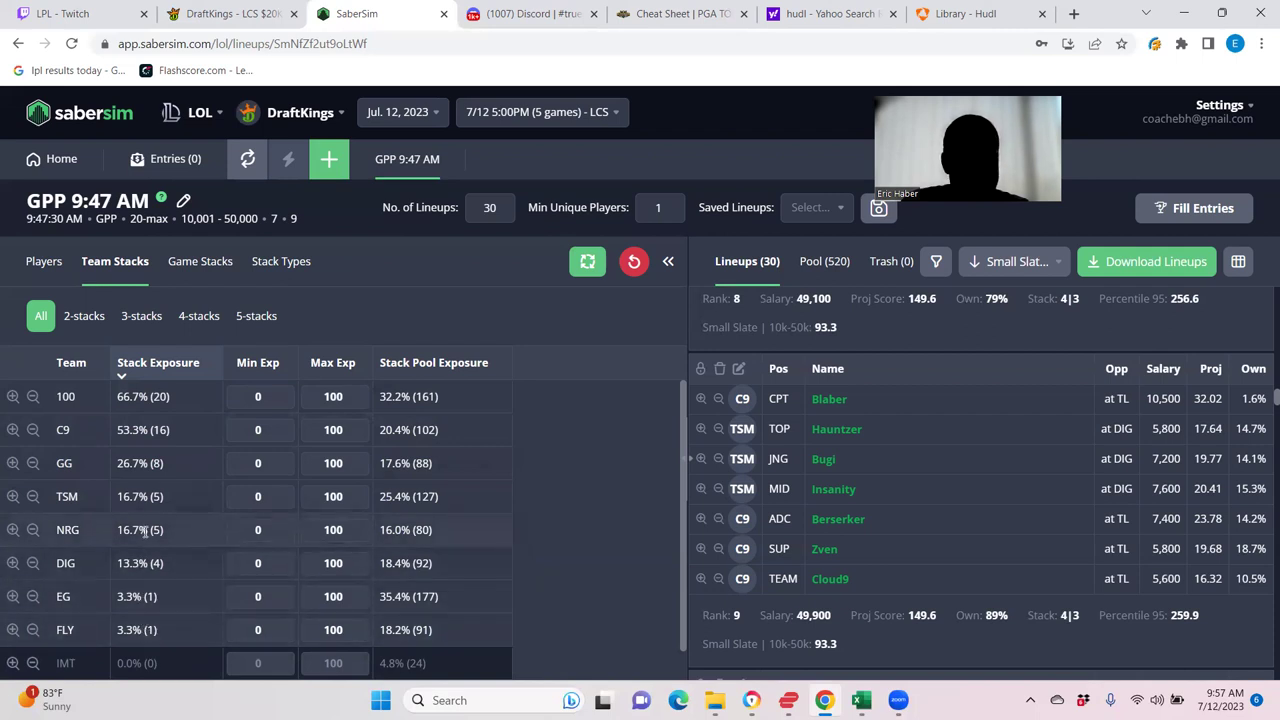
left_click(44, 261)
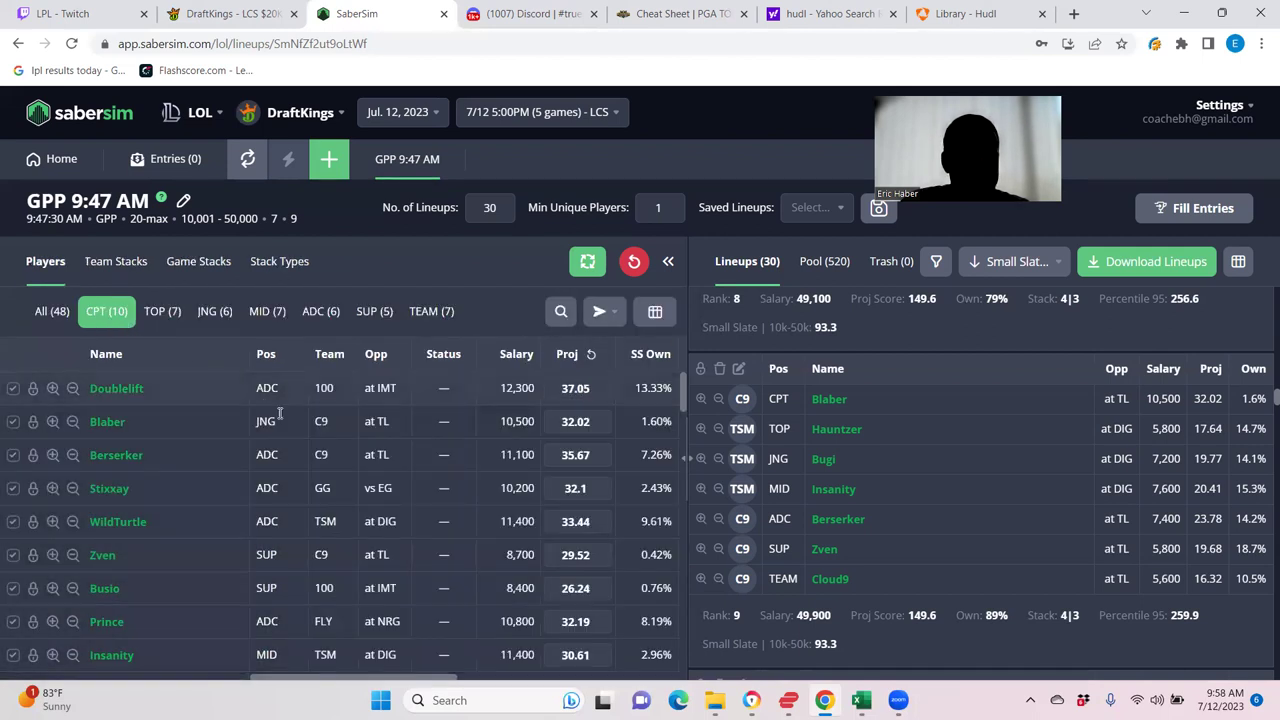
left_click(13, 556)
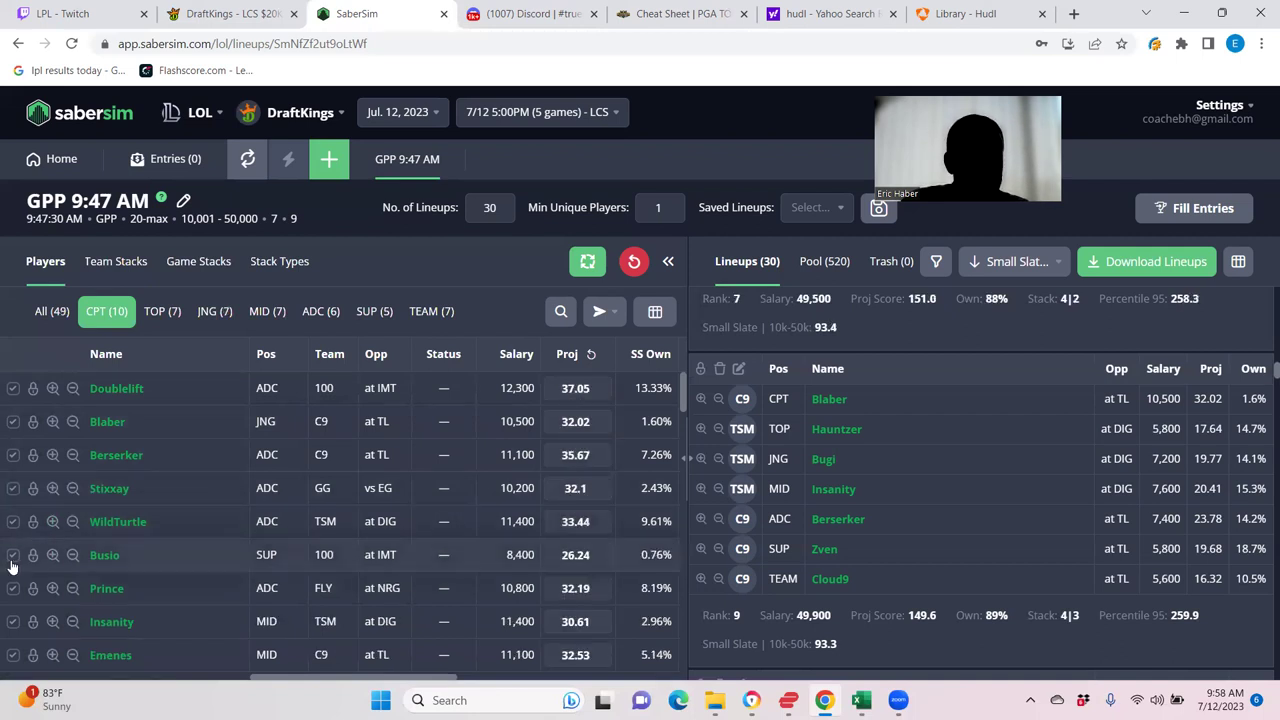
left_click(13, 556)
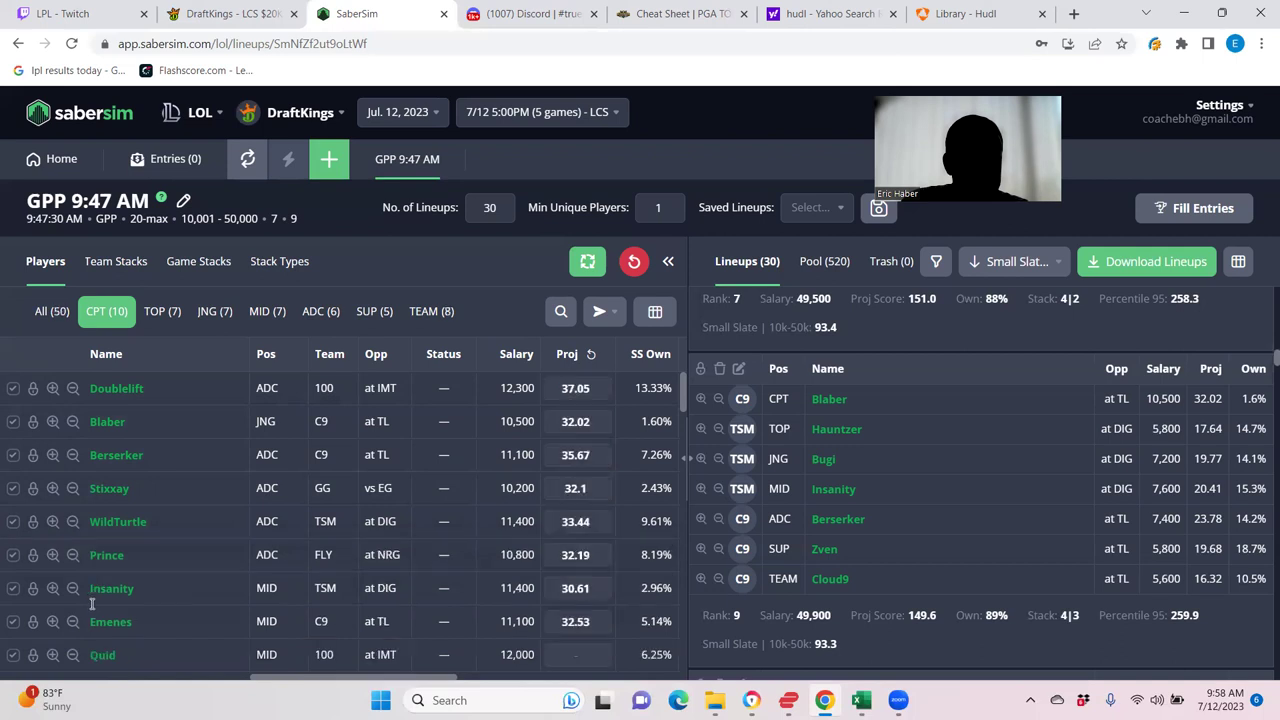
scroll(92, 603, "down", 2)
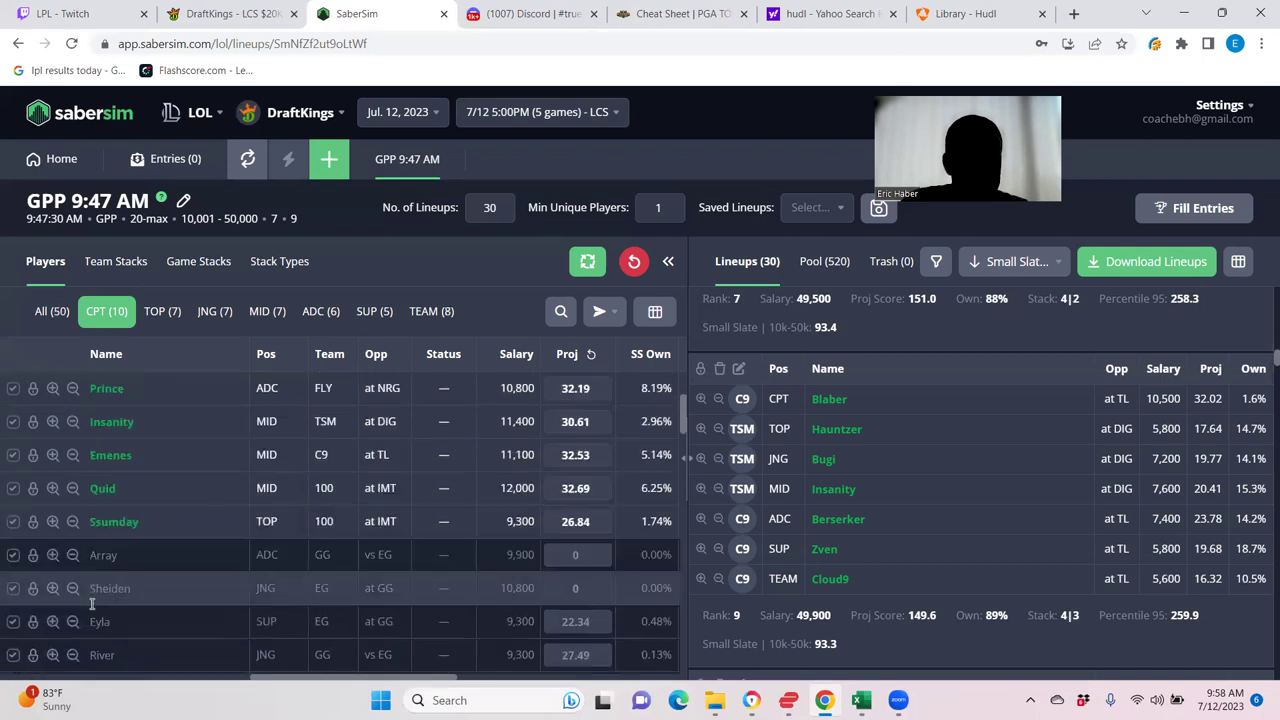
left_click(13, 522)
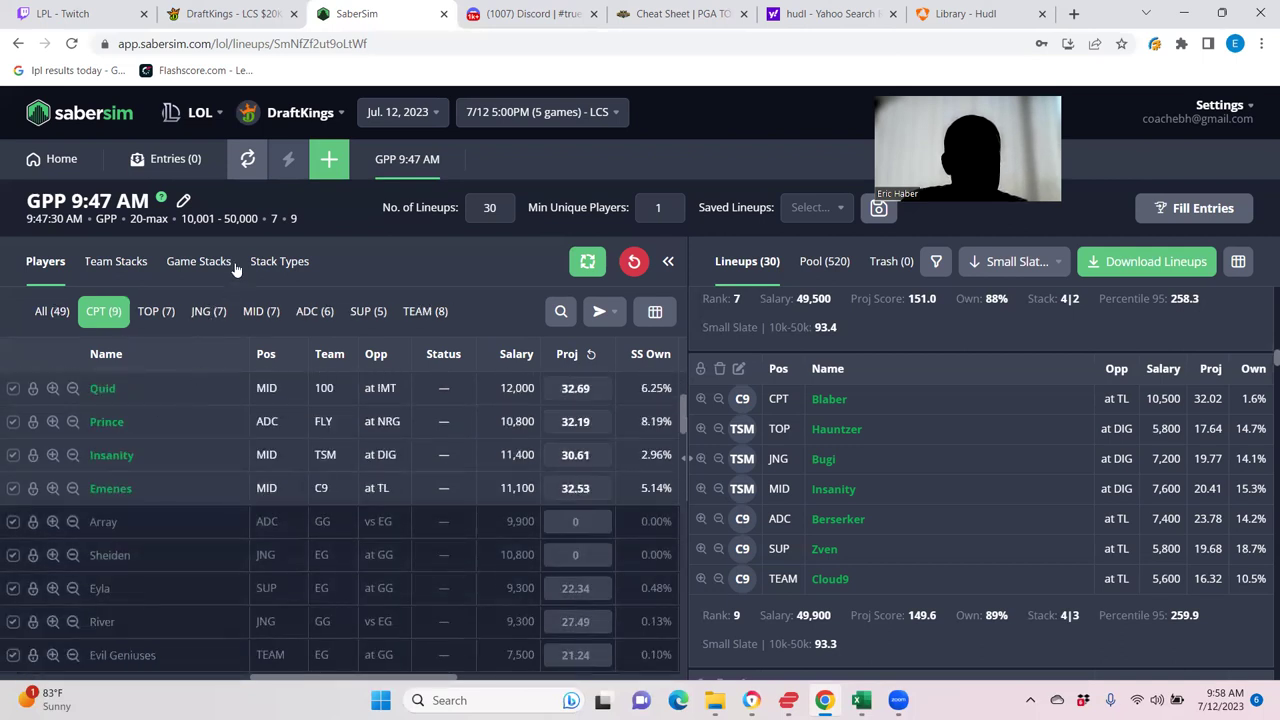
left_click(265, 261)
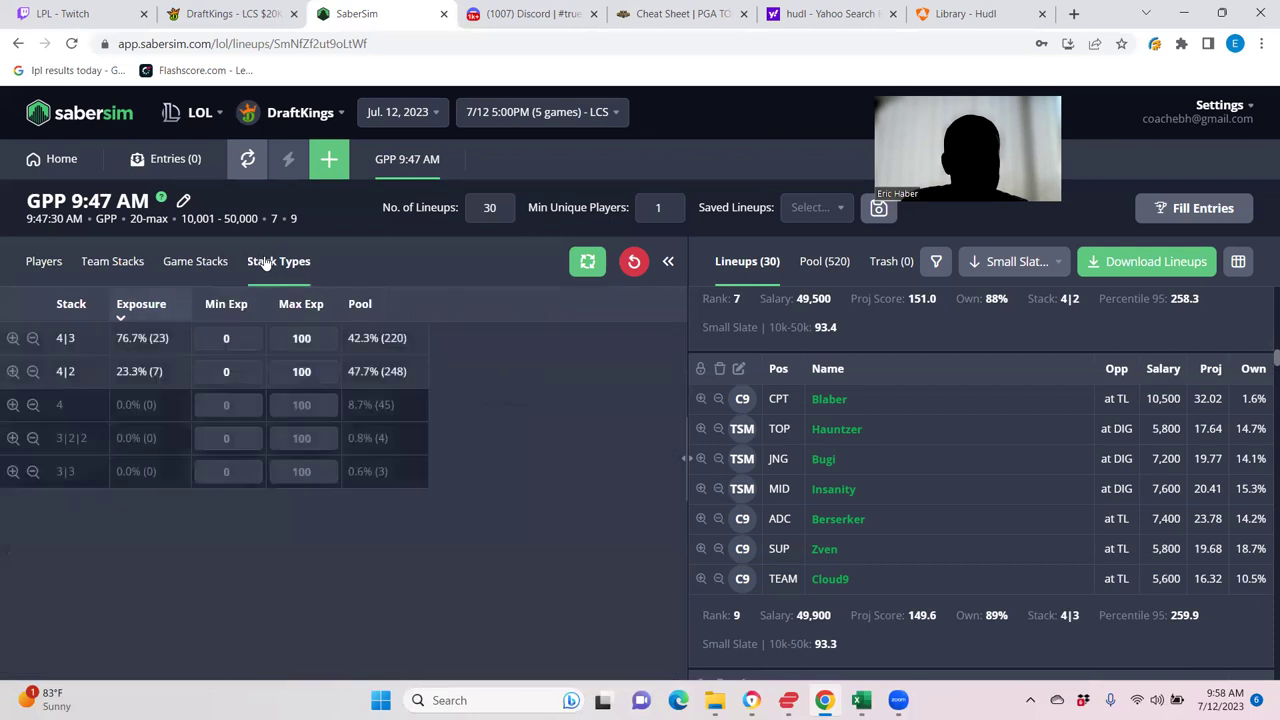
Set the 4|3 stack's minimum exposure to 100 and download the 30 lineups as CSV
left_click(201, 335)
type("0")
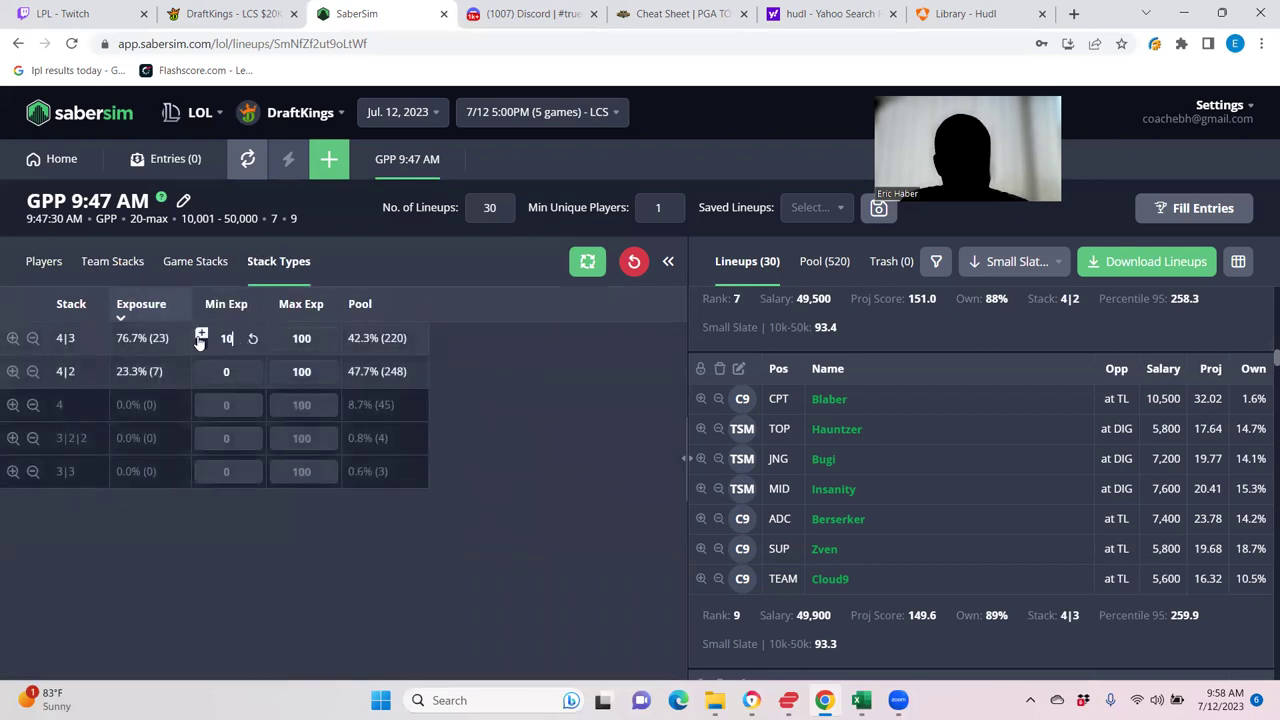
type("0")
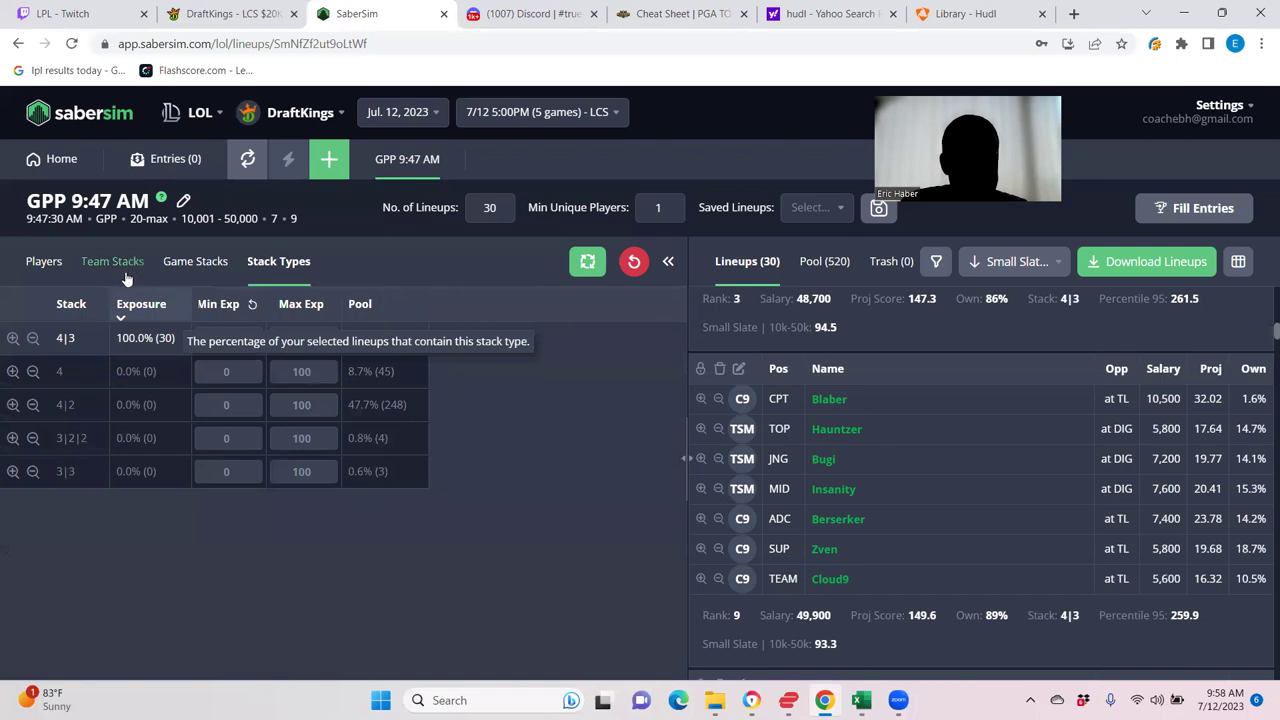
left_click(110, 261)
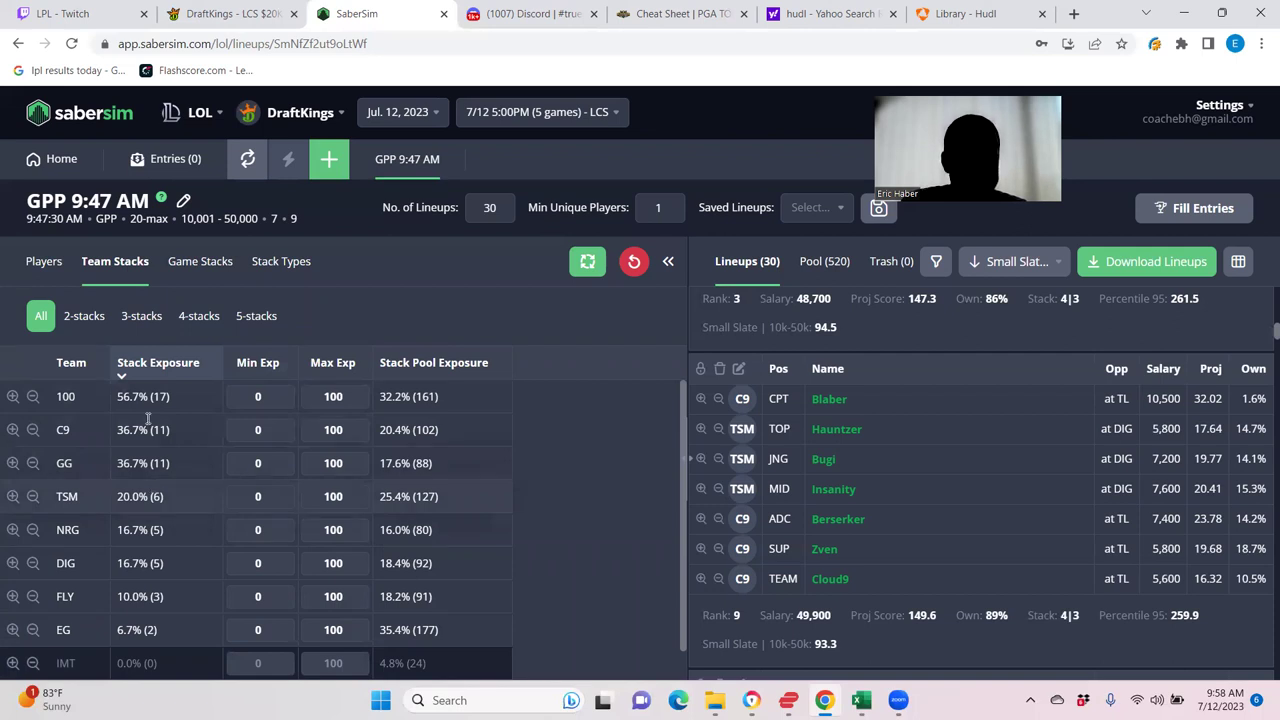
left_click(1125, 270)
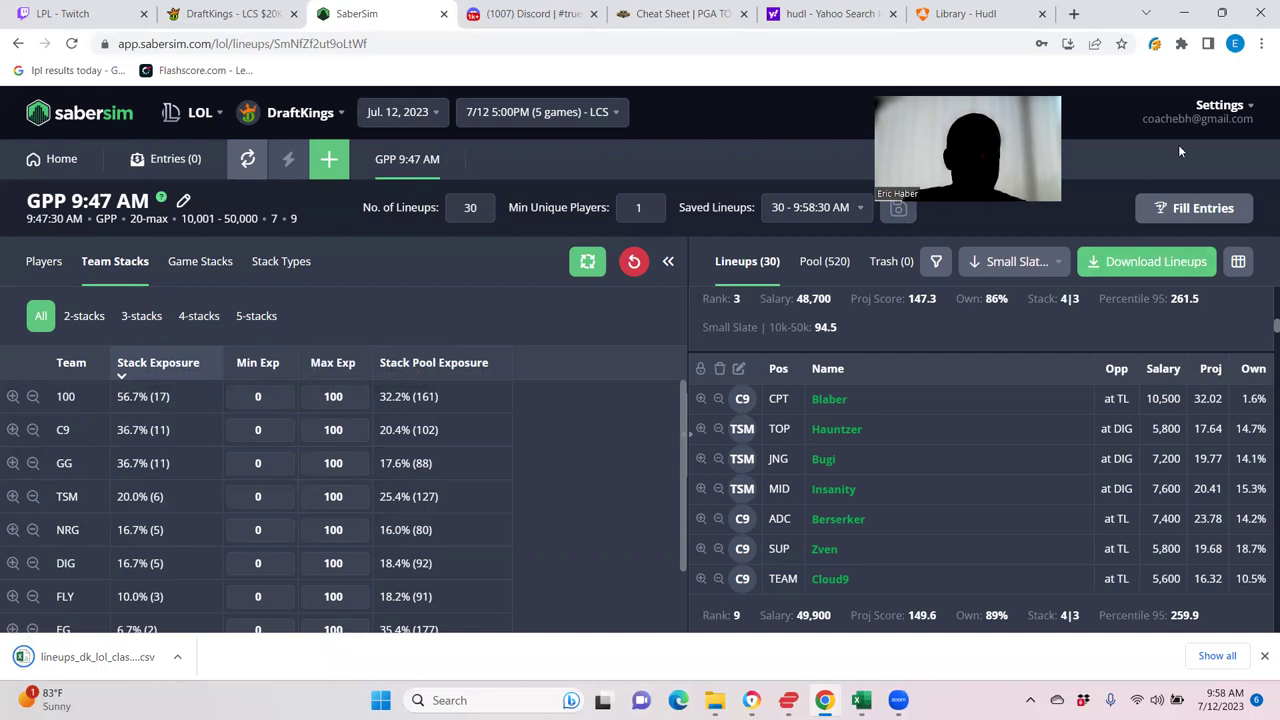
Upload lineups_dk_lol_classic_7-12-2023_500pm CSV to DraftKings, then go to the contest lobby
key("ctrl+shift+Tab")
left_click(357, 127)
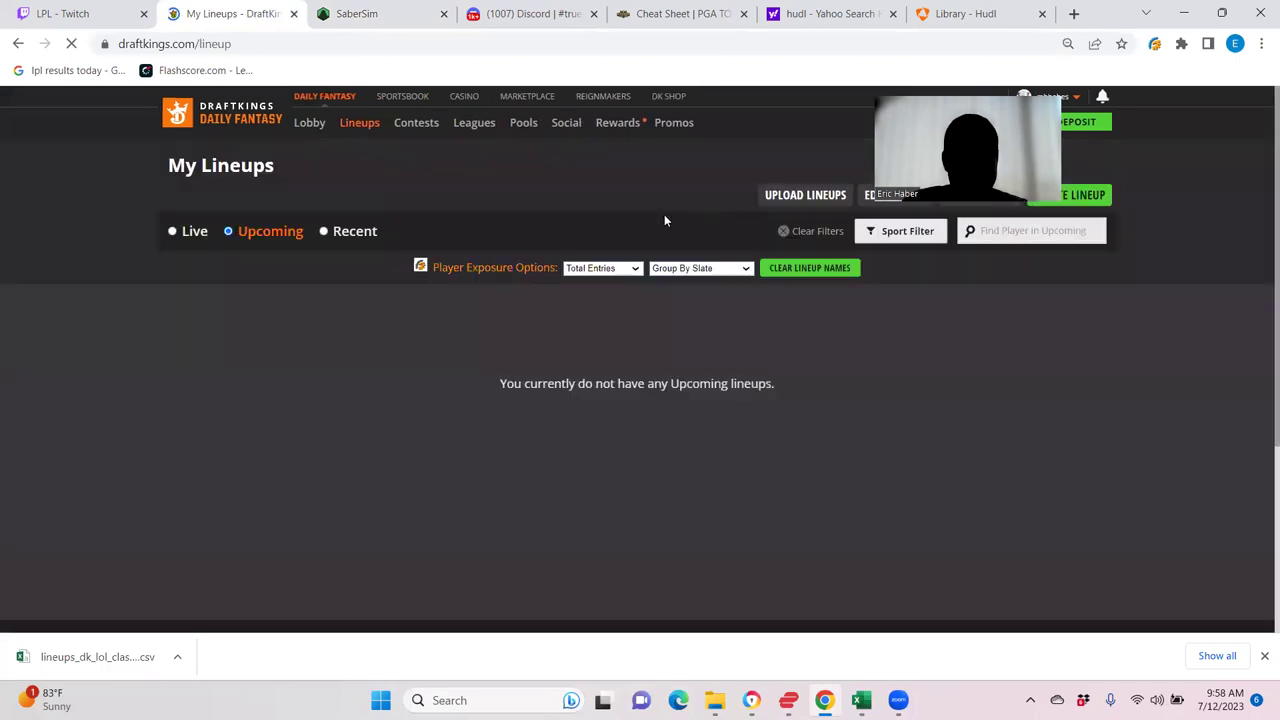
left_click(768, 203)
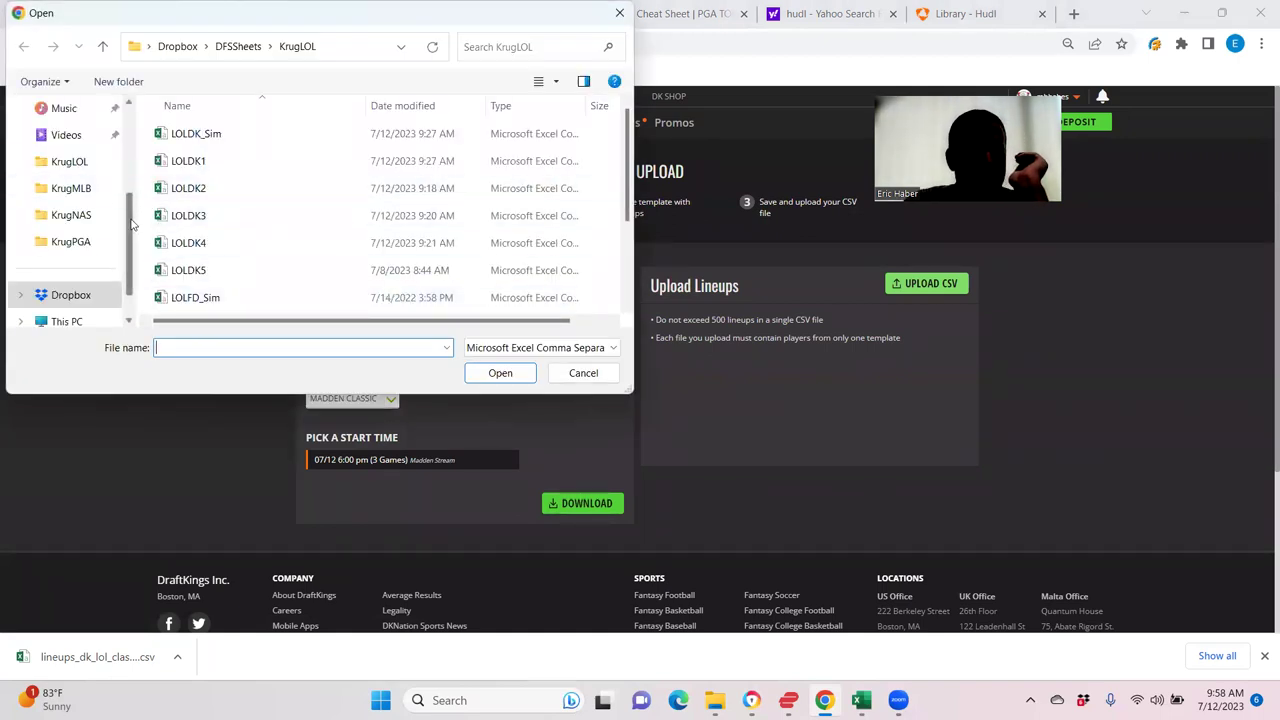
left_click_drag(131, 224, 131, 106)
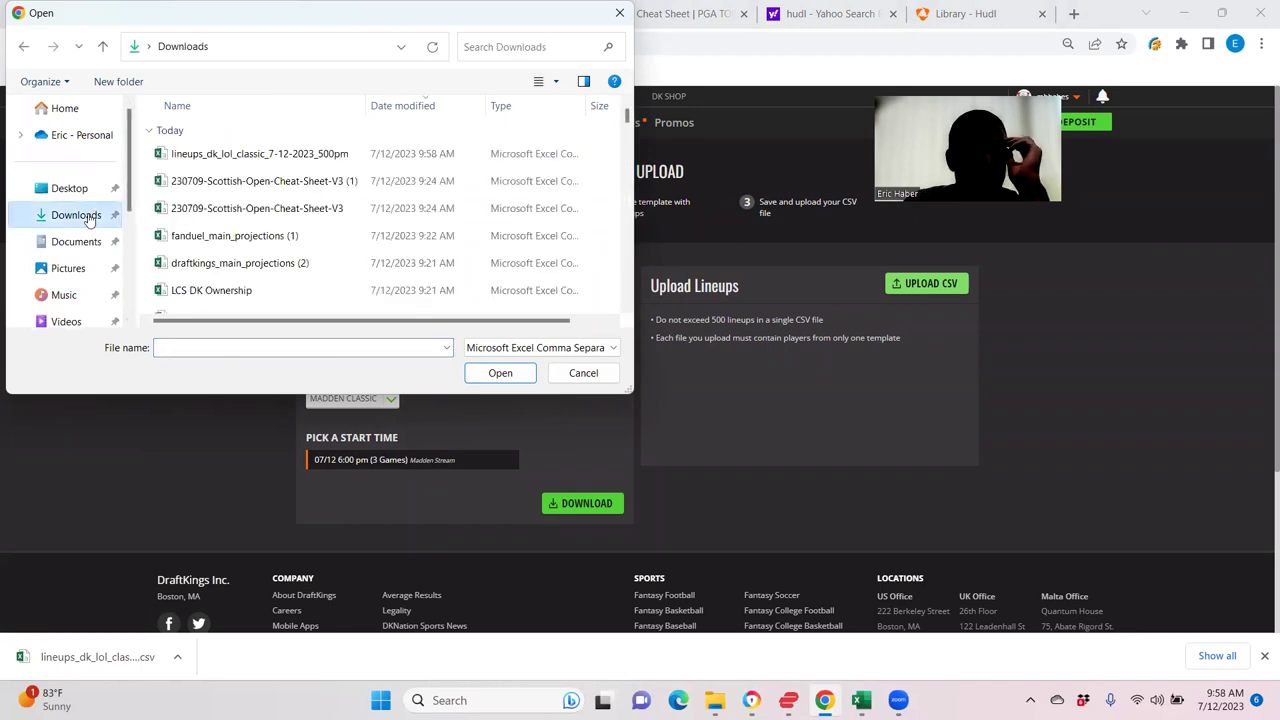
left_click(262, 154)
left_click(497, 375)
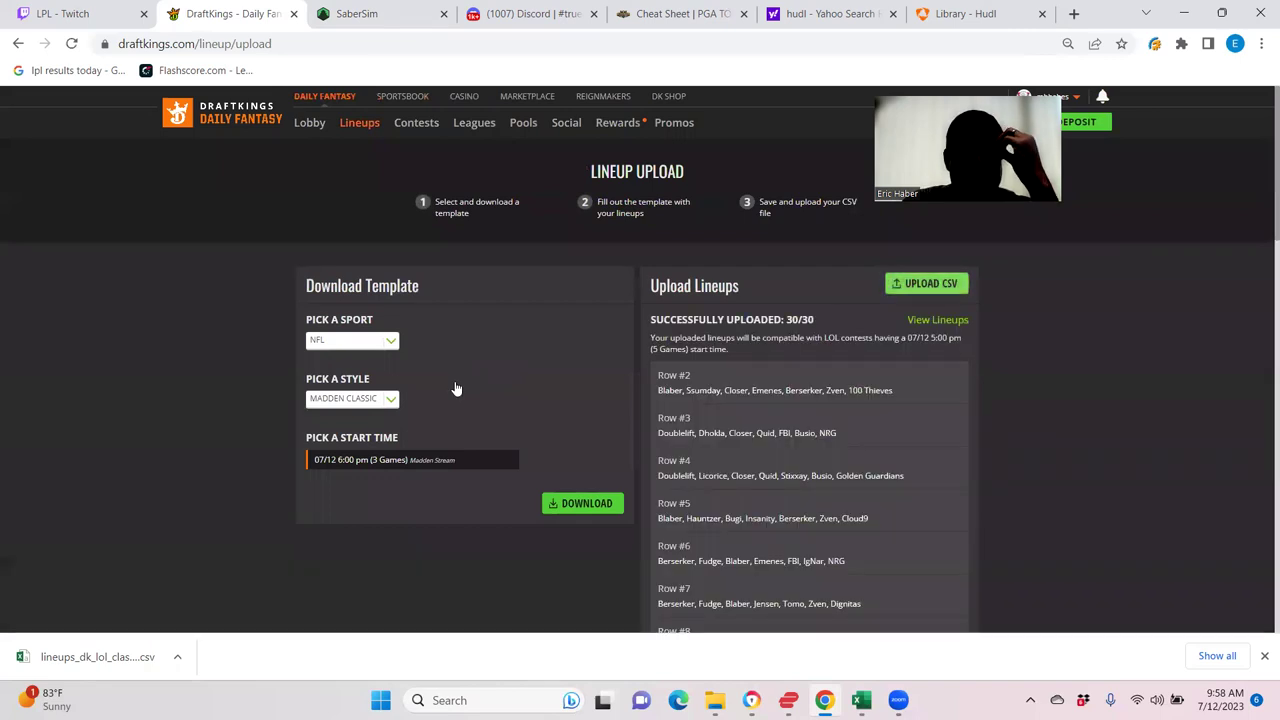
left_click(318, 125)
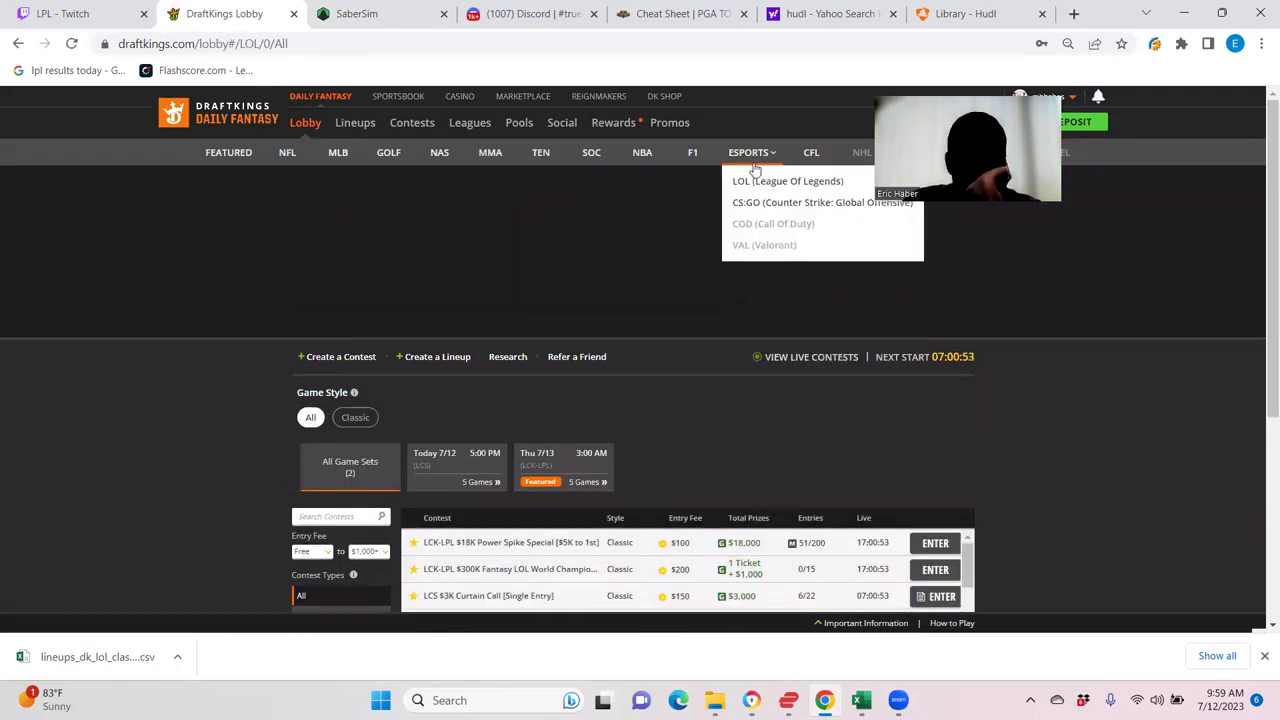
Filter to League of Legends and enter all 30 lineups into the LCS $20K Shock Blast for $450
left_click(744, 183)
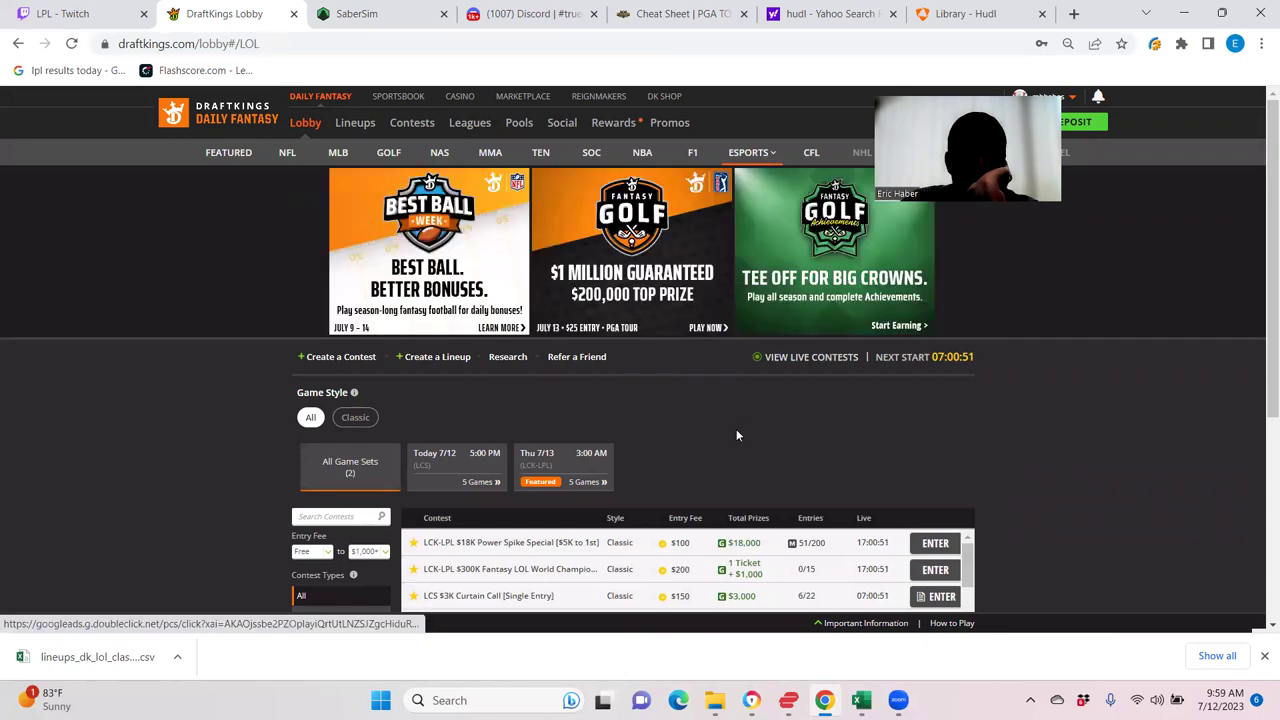
scroll(736, 435, "down", 2)
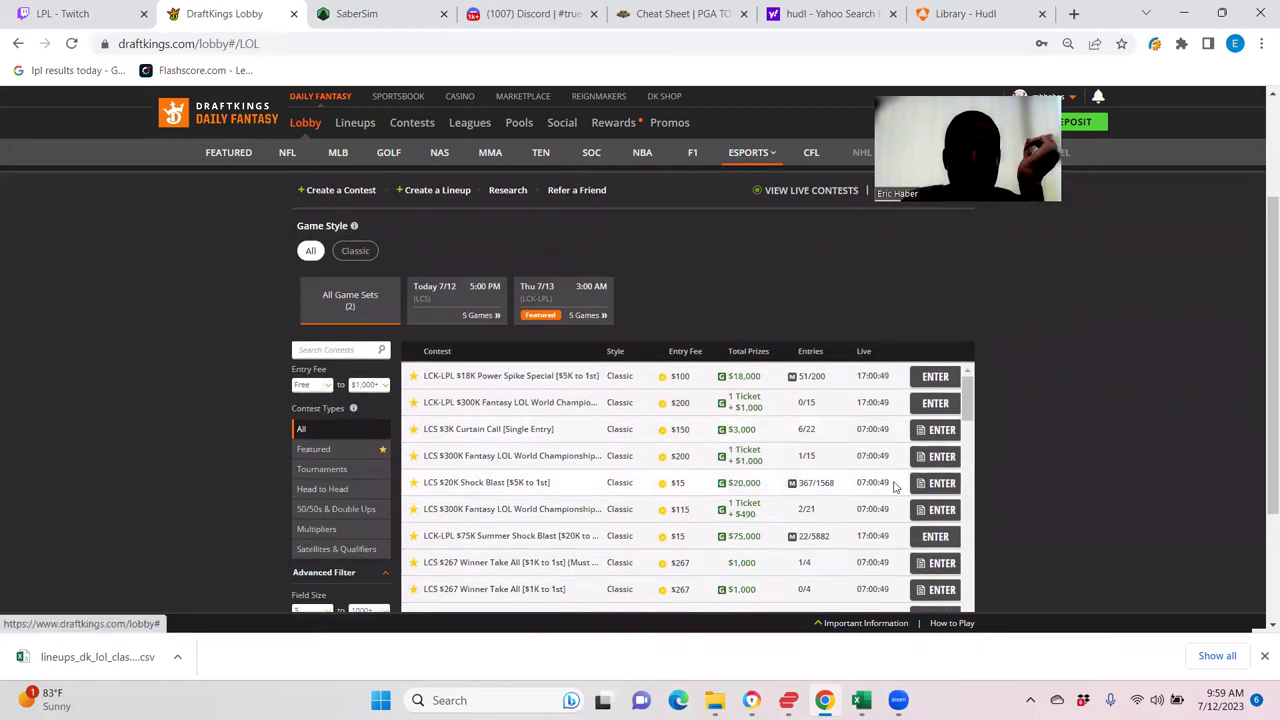
left_click(940, 487)
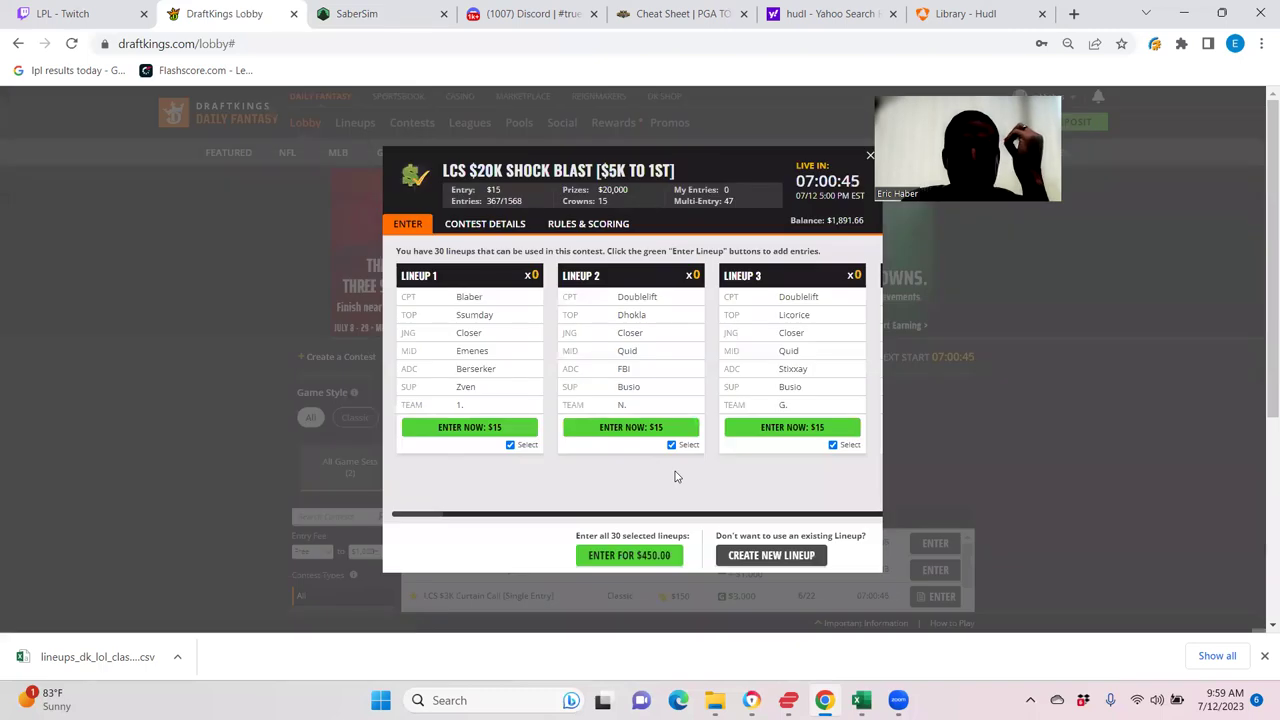
left_click(647, 556)
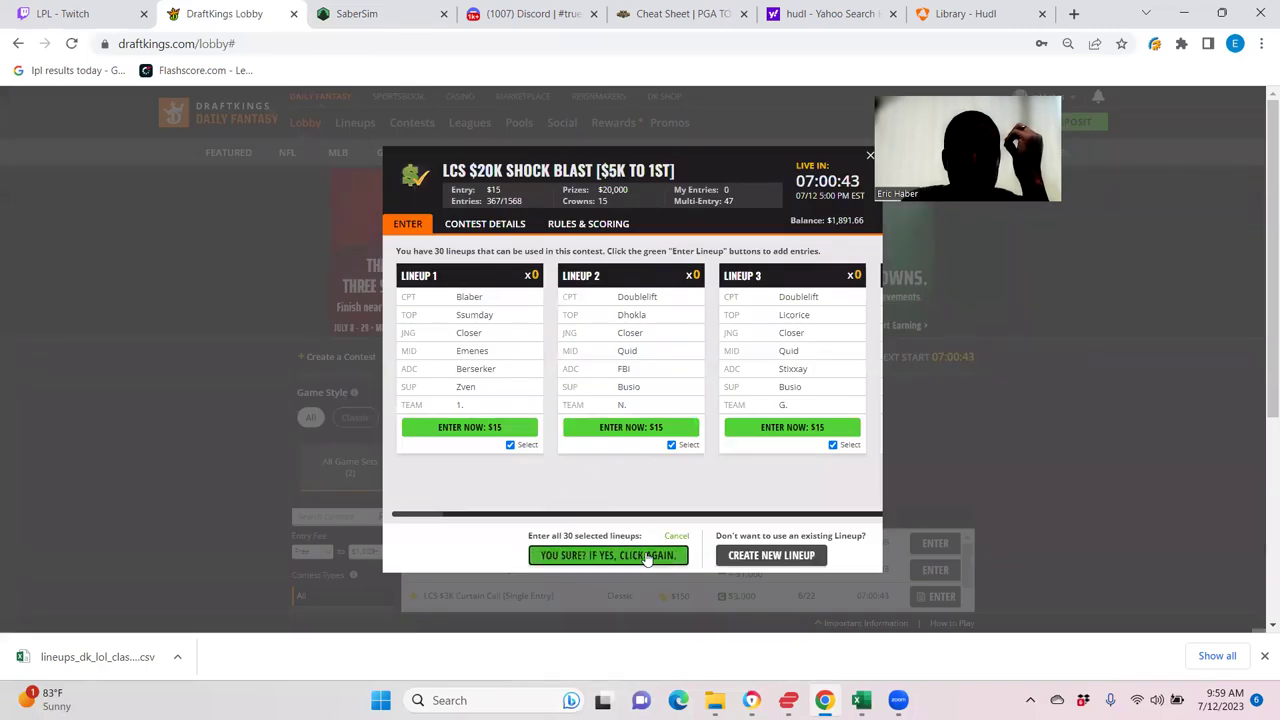
left_click(611, 559)
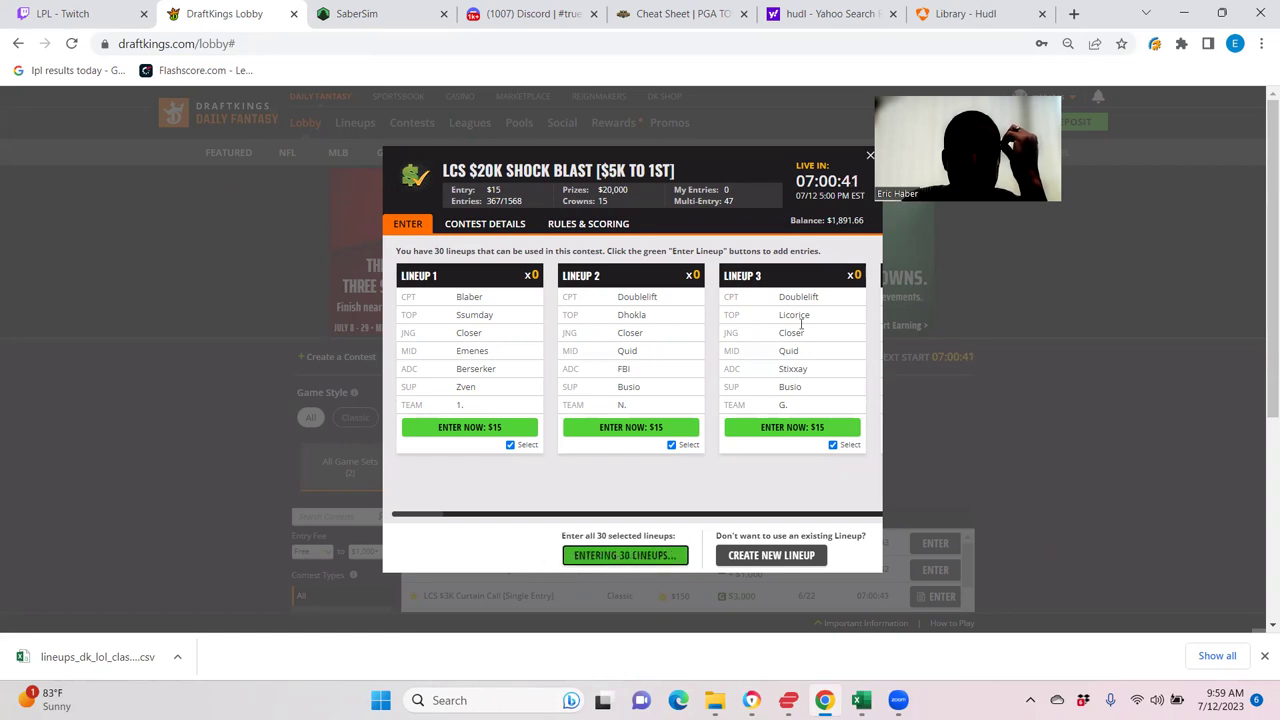
left_click(869, 156)
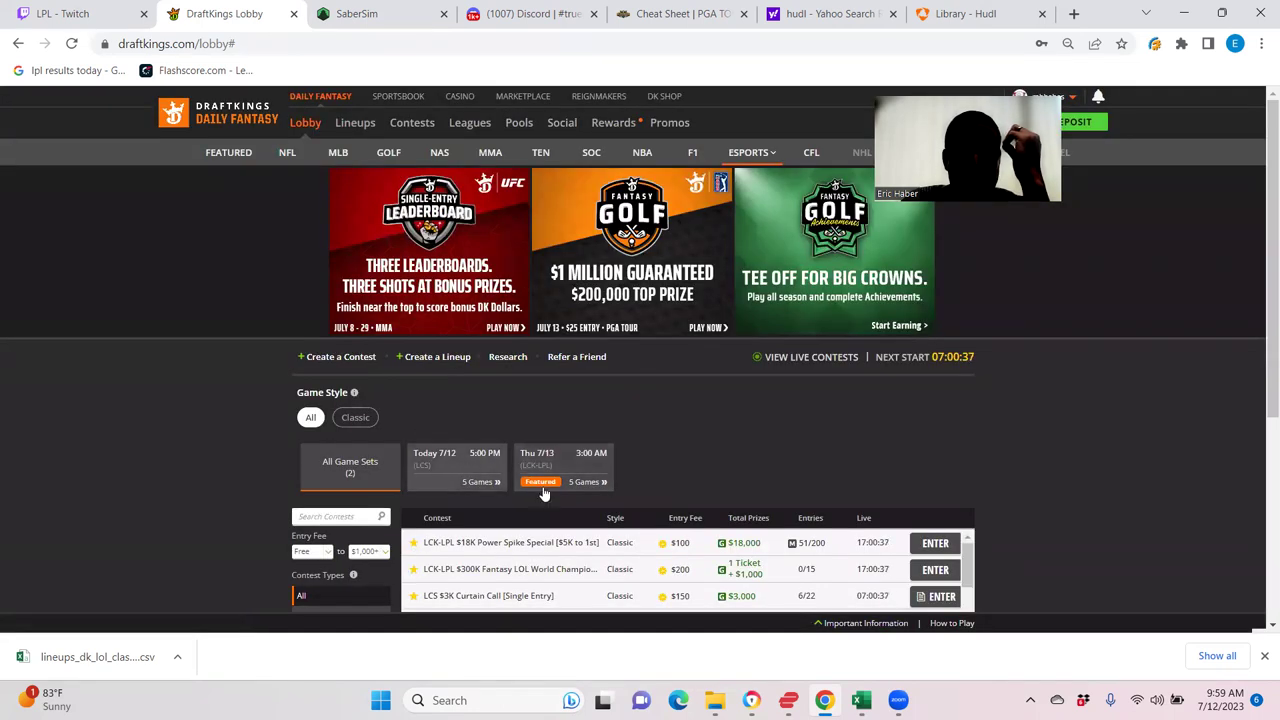
Show today's 7/12 contests, then enter Lineup 1 in the $200 and Lineup 2 in the $115 World Championship
left_click(458, 467)
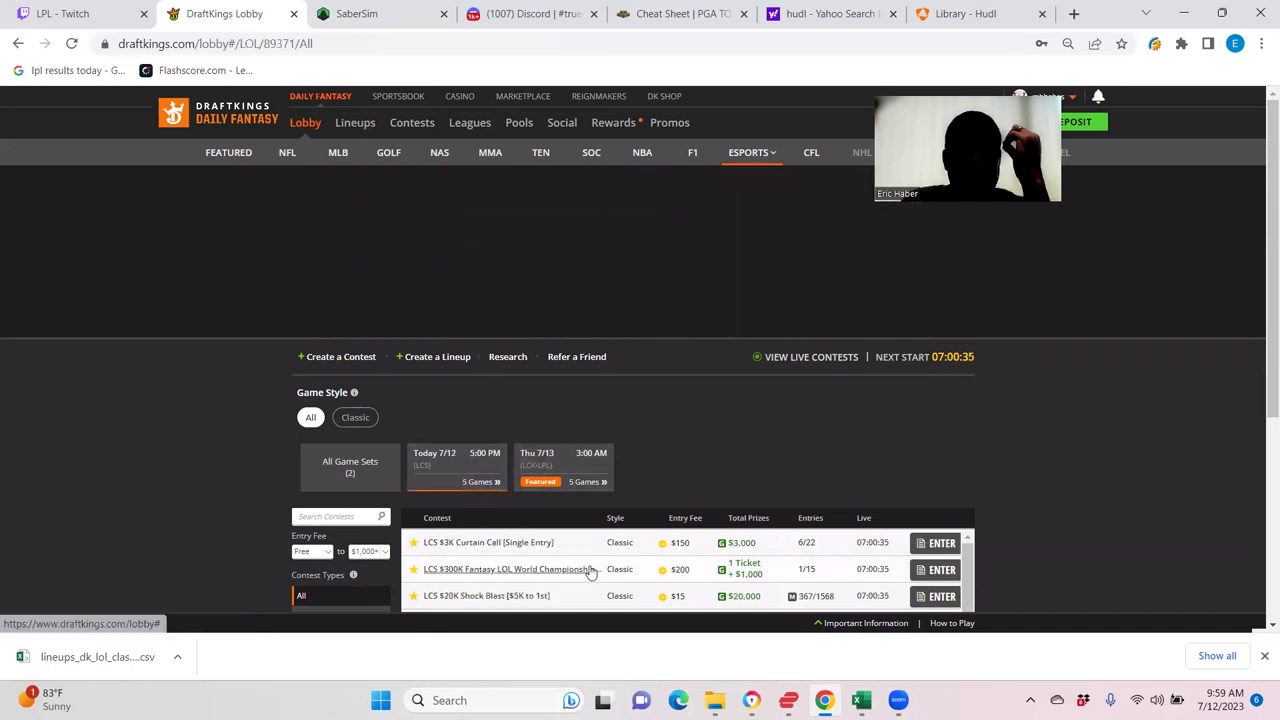
scroll(981, 401, "down", 2)
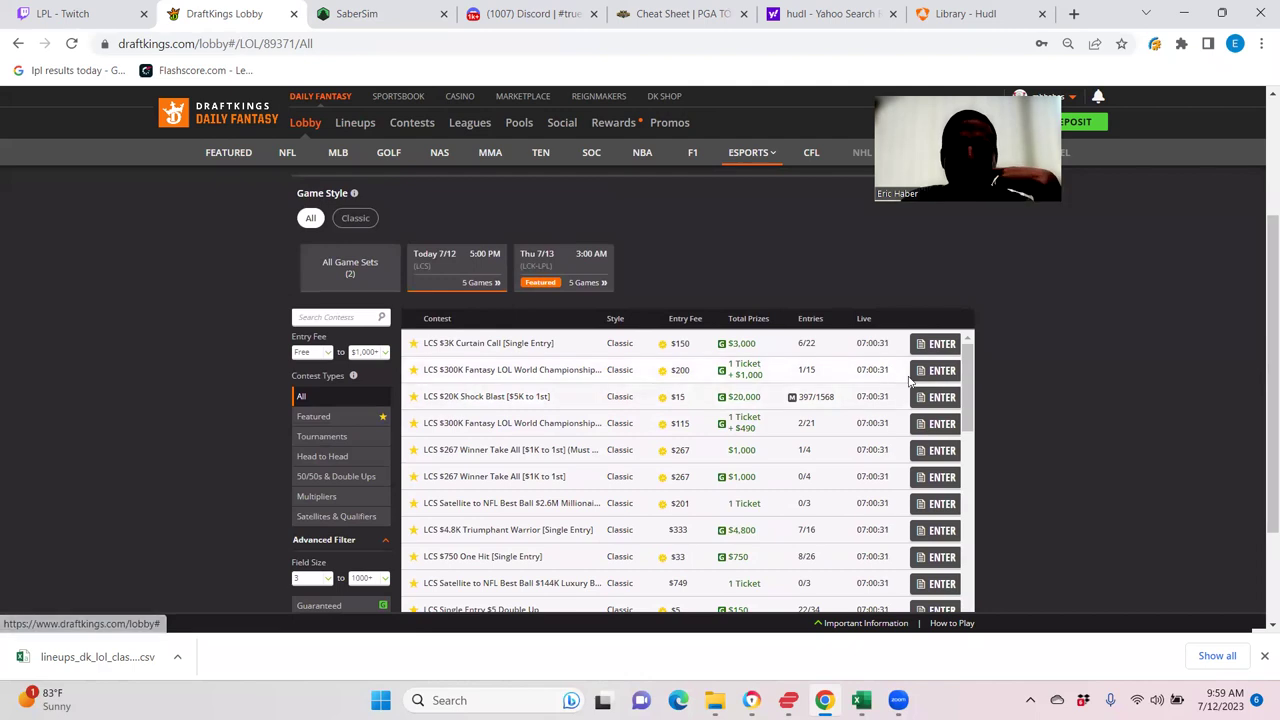
left_click(938, 371)
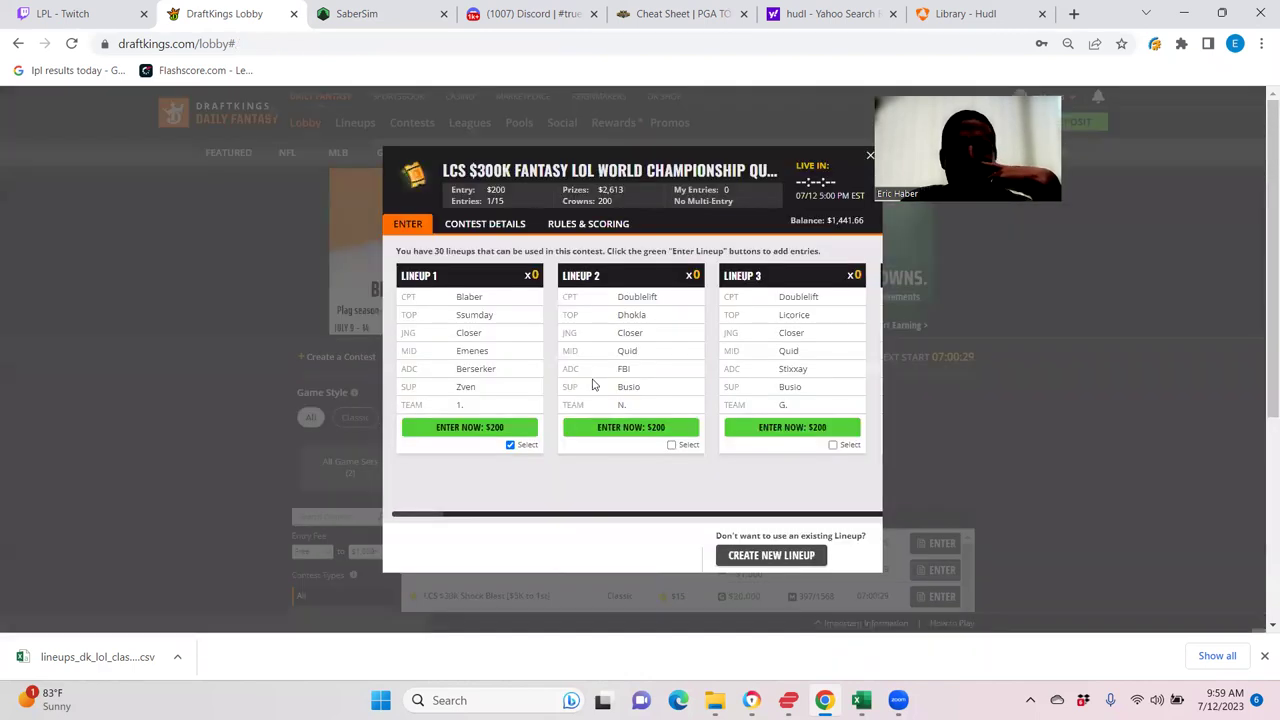
left_click(458, 428)
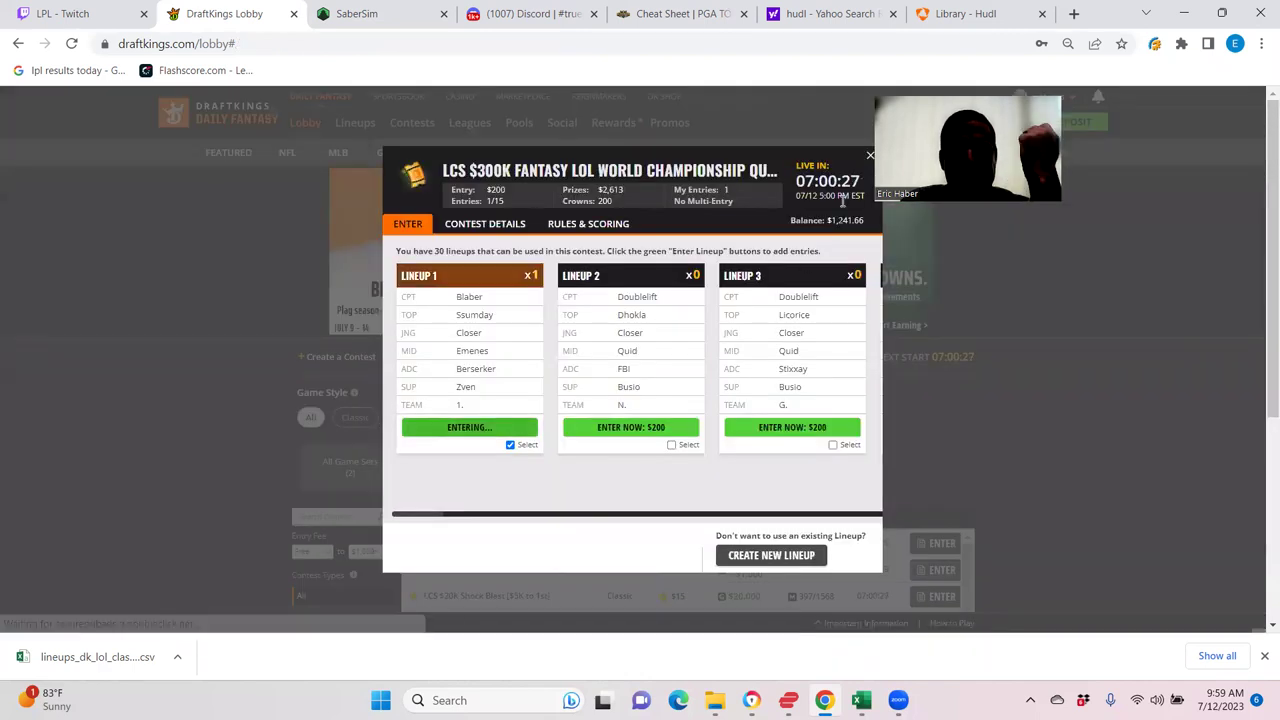
left_click(940, 455)
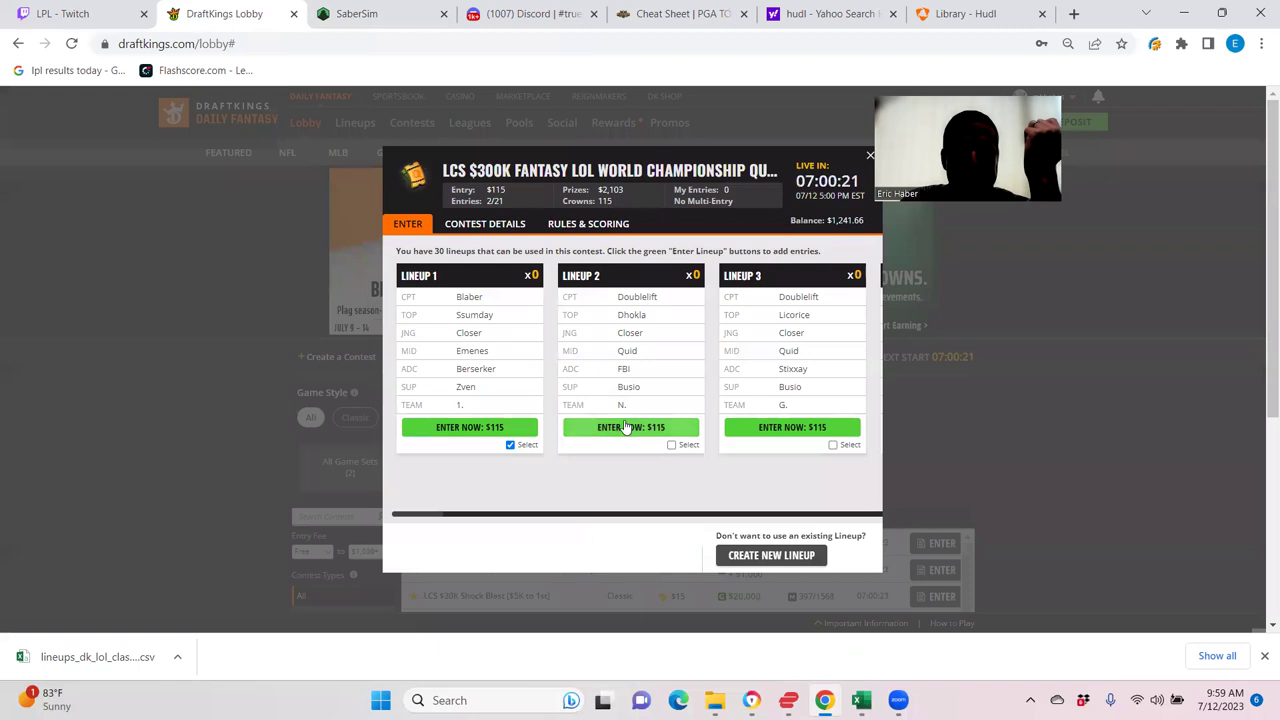
left_click(623, 428)
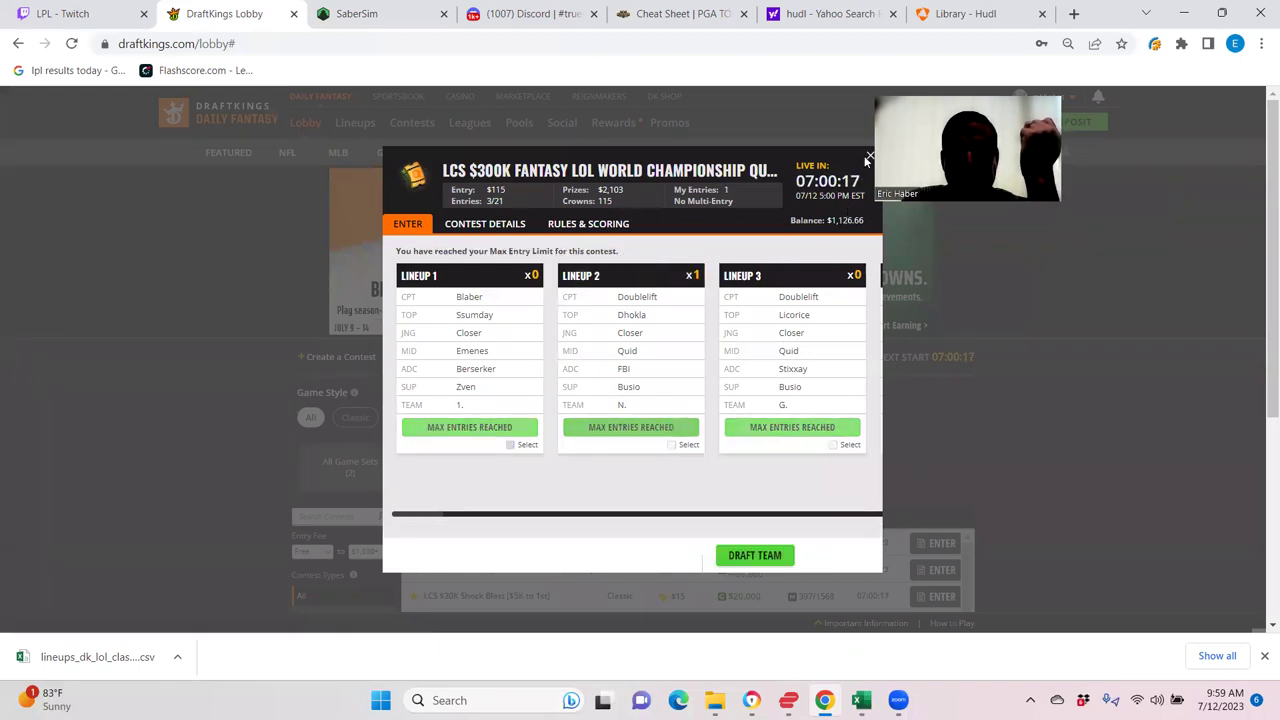
left_click(876, 465)
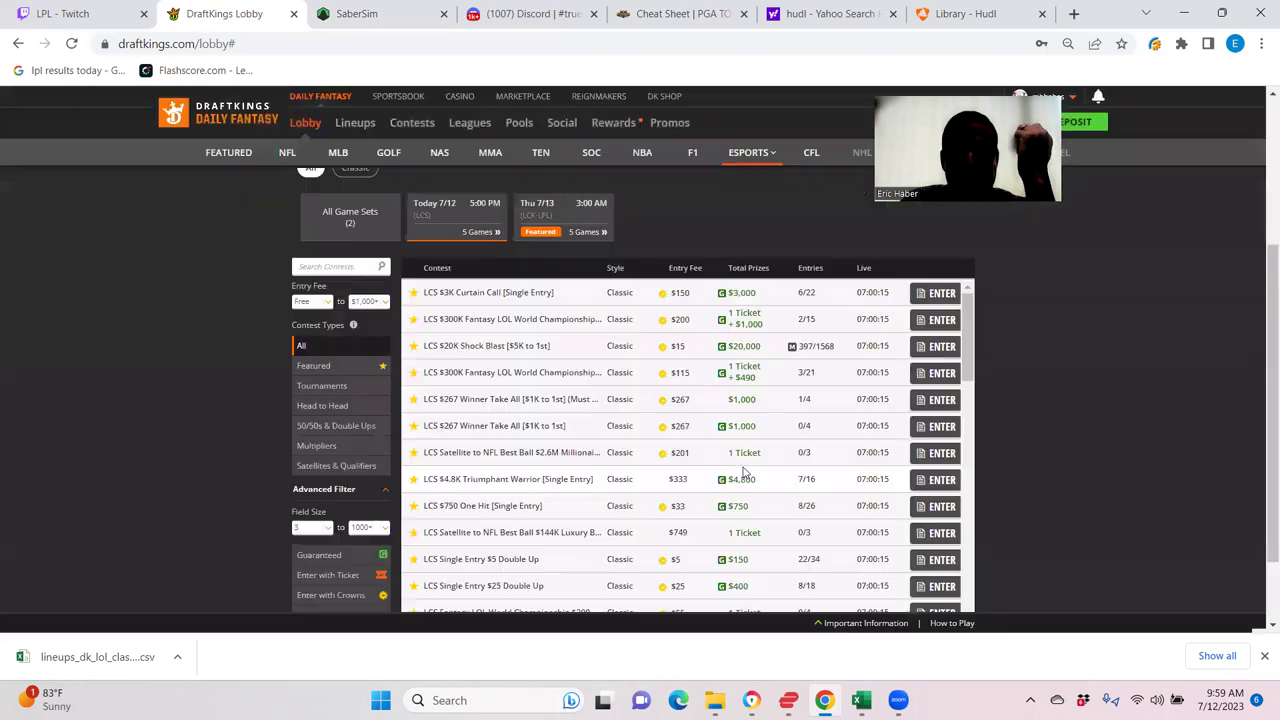
Enter Lineup 3 into the $333 LCS $4.8K Triumphant Warrior single-entry contest
left_click(937, 483)
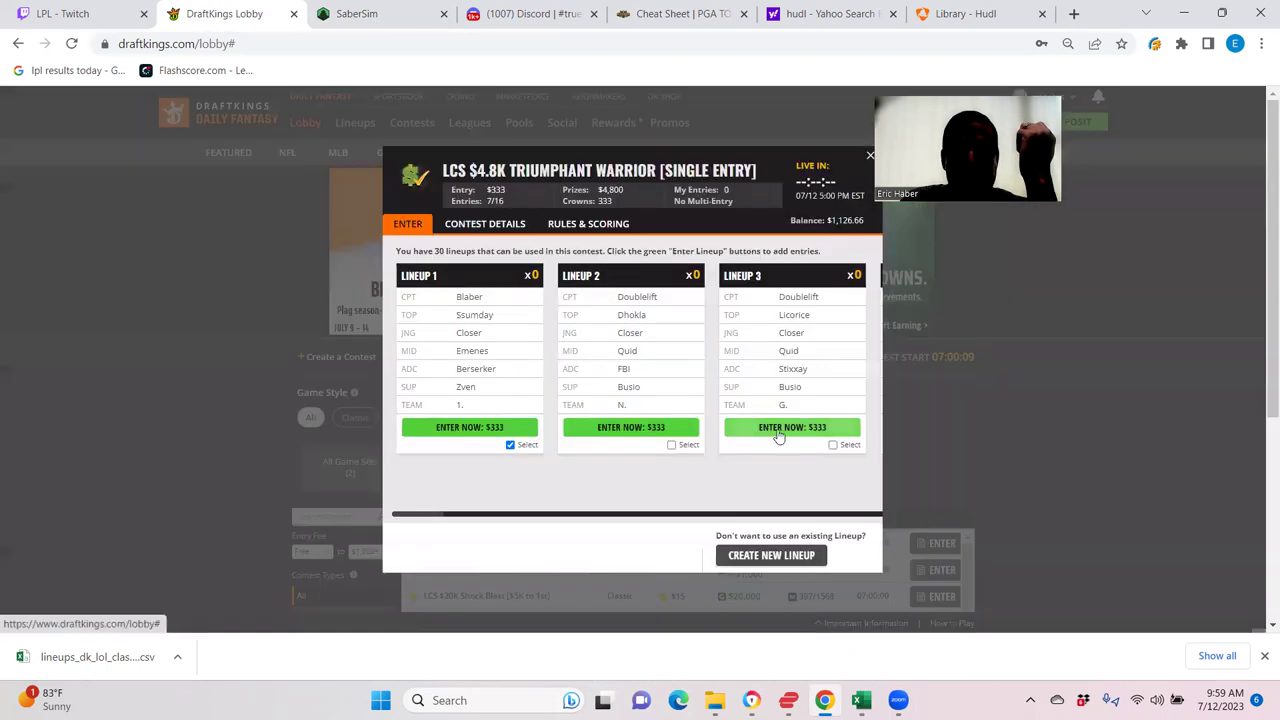
left_click(797, 437)
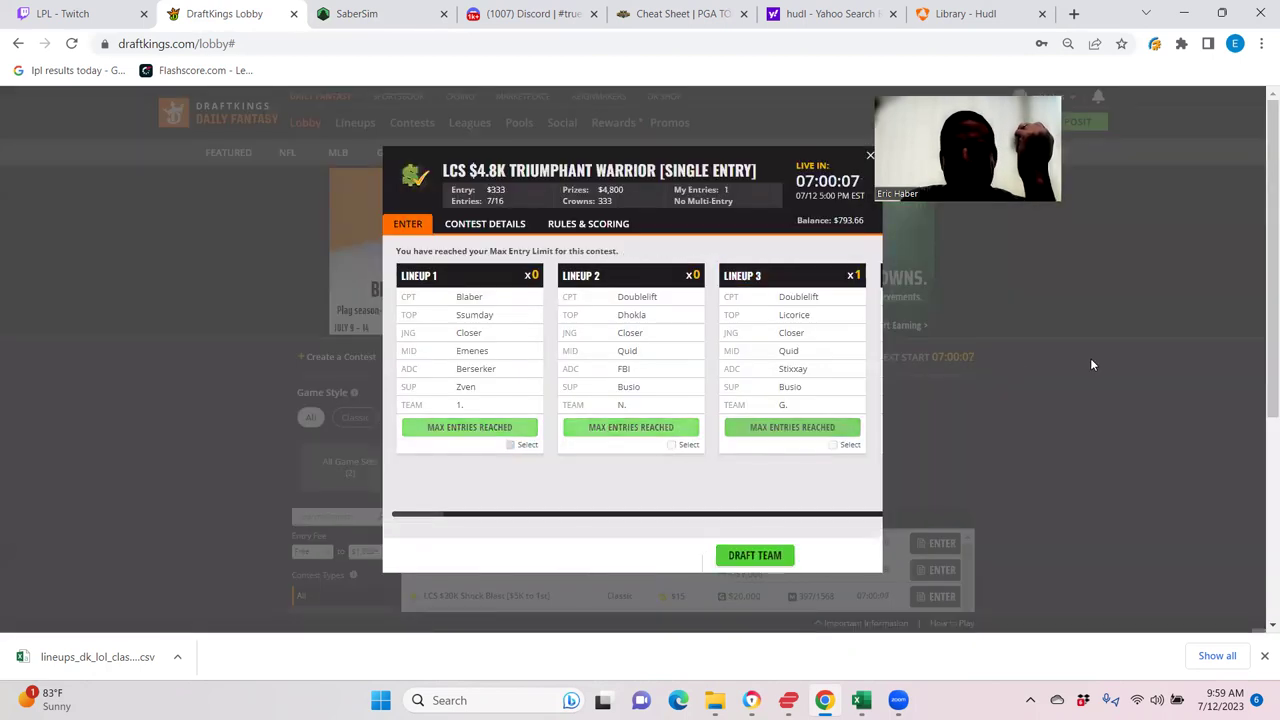
left_click(869, 157)
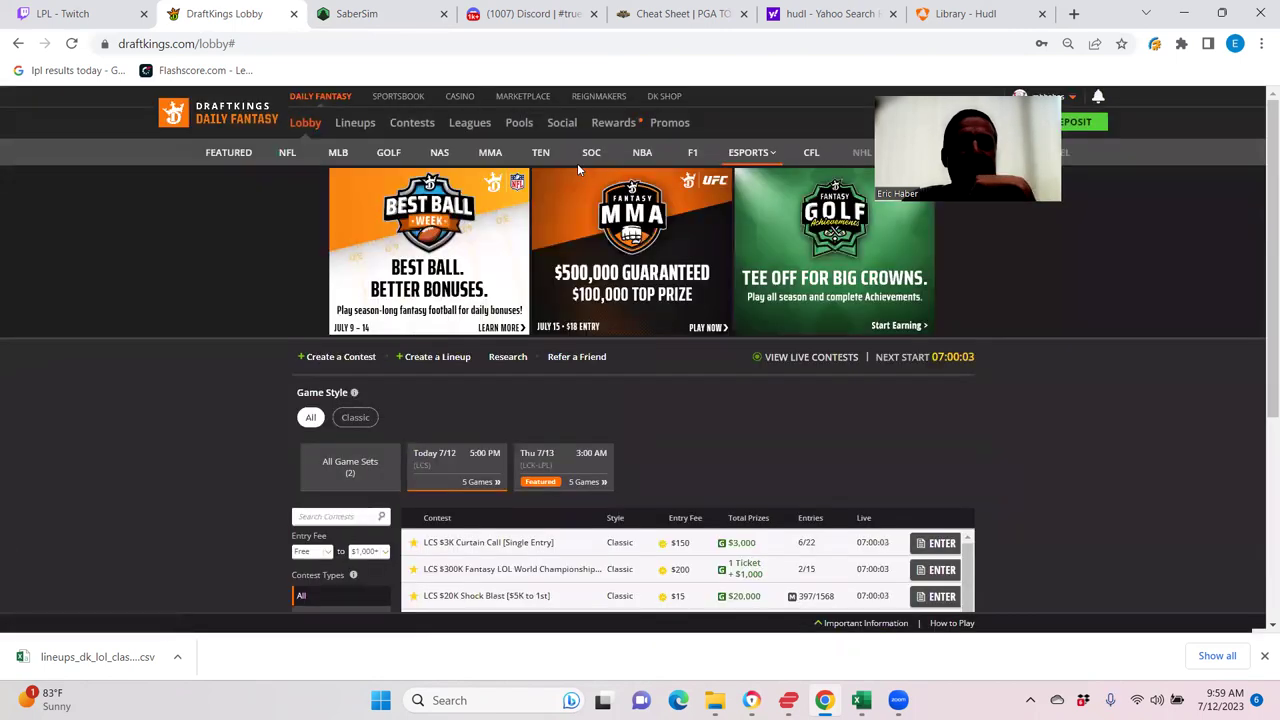